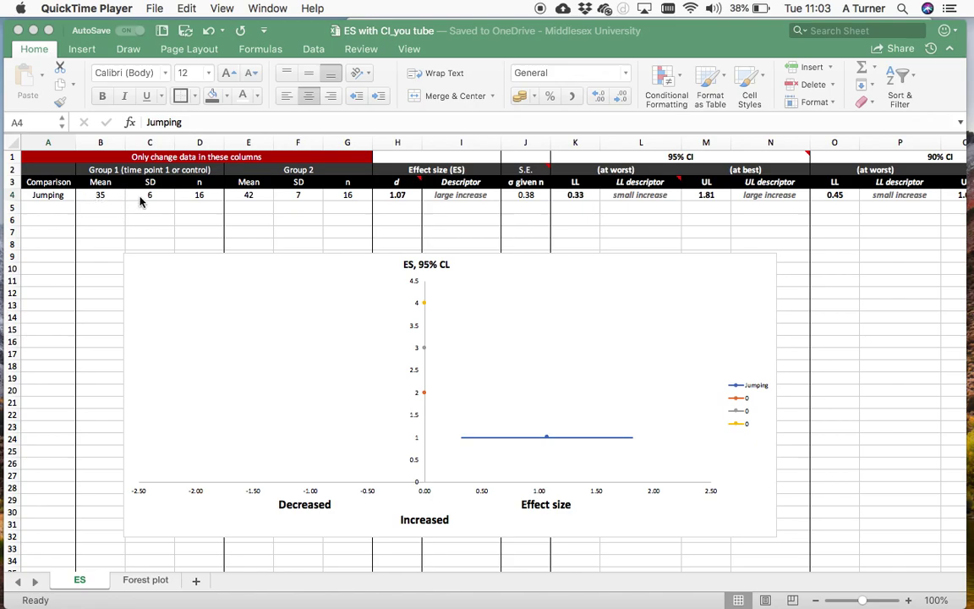
Step: Review the Jumping row's group means and effect size, and compare the effect size with the Cohen's d threshold table
click(88, 194)
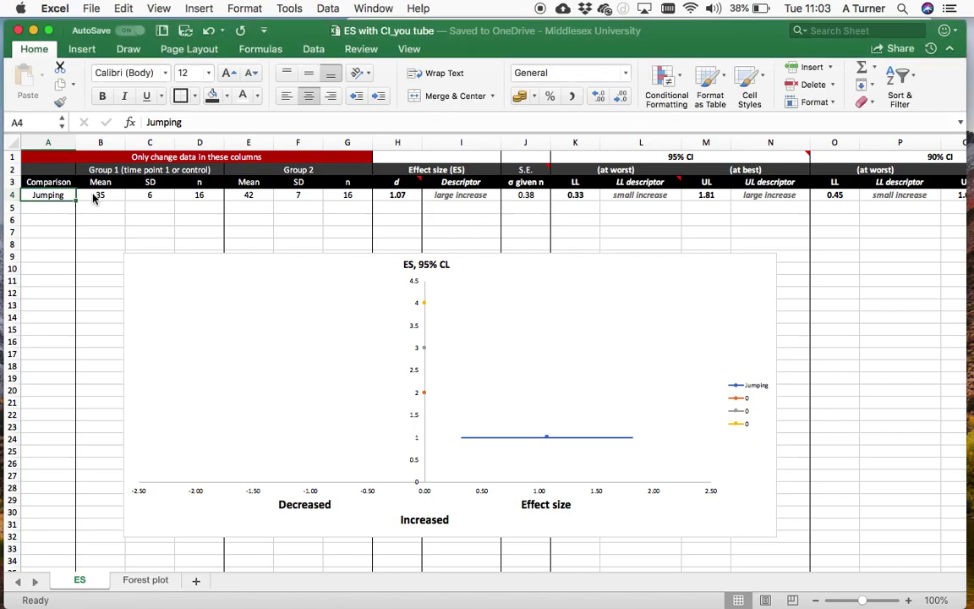
click(104, 194)
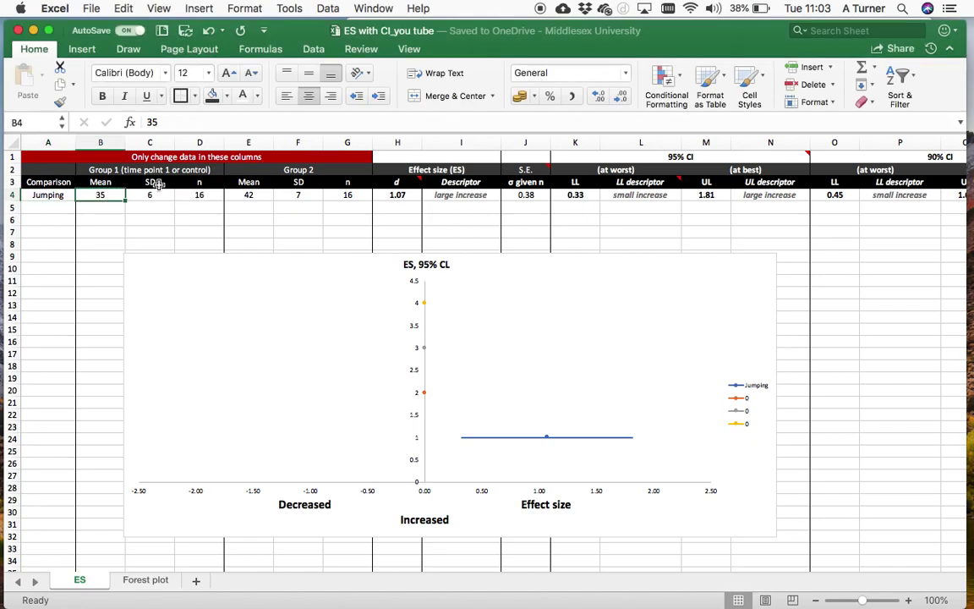
click(253, 194)
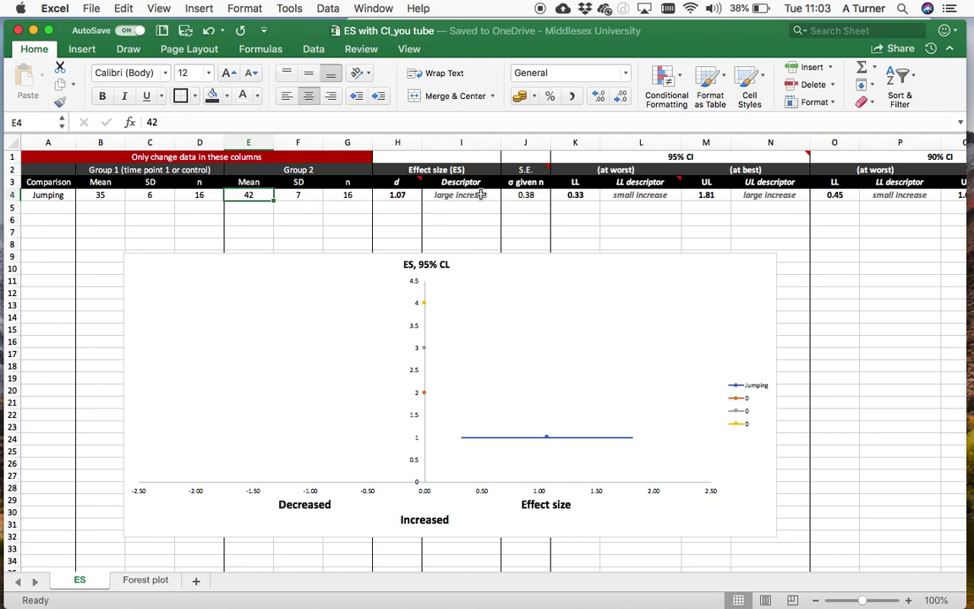
click(406, 195)
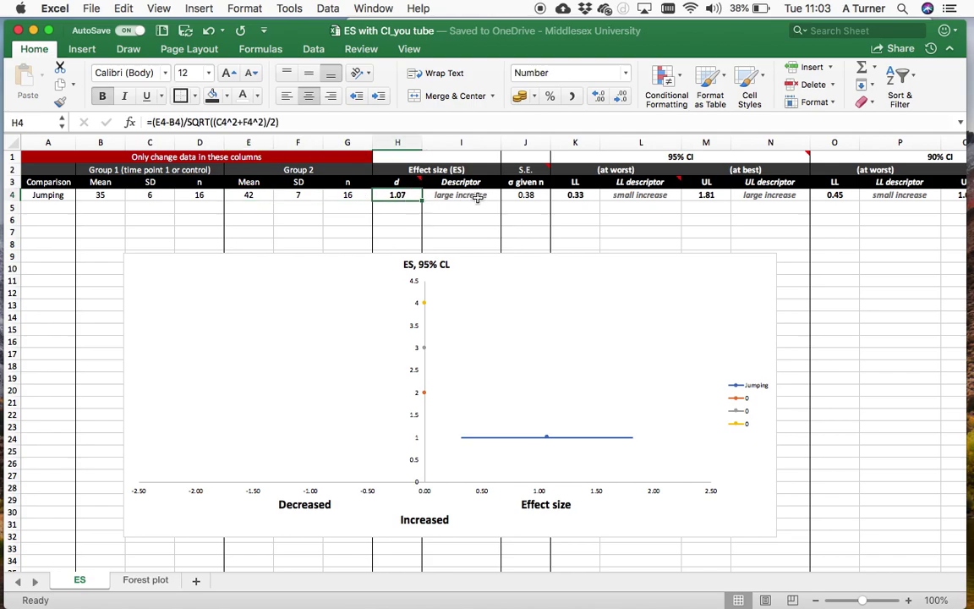
scroll(477, 197, right, 10)
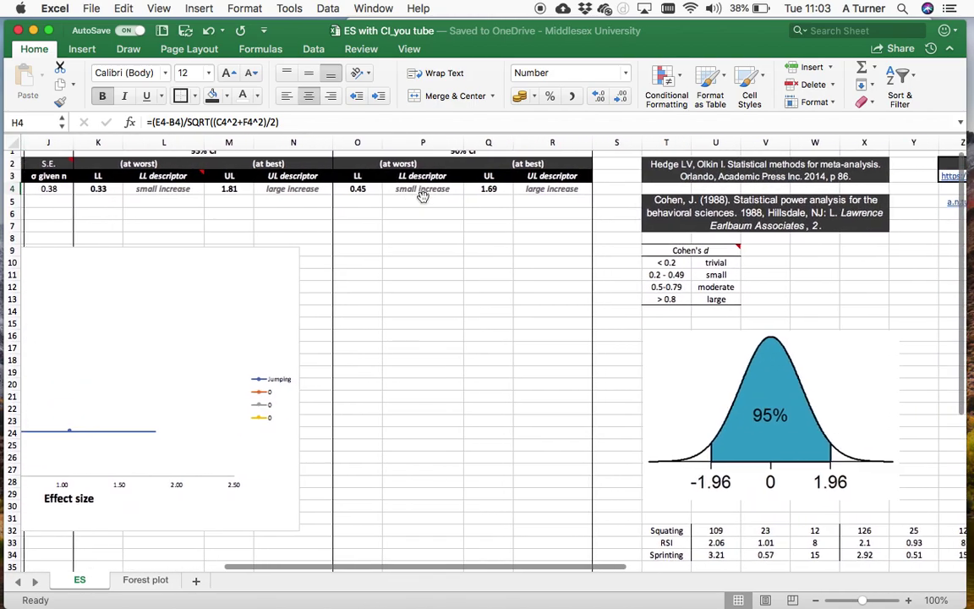
click(703, 299)
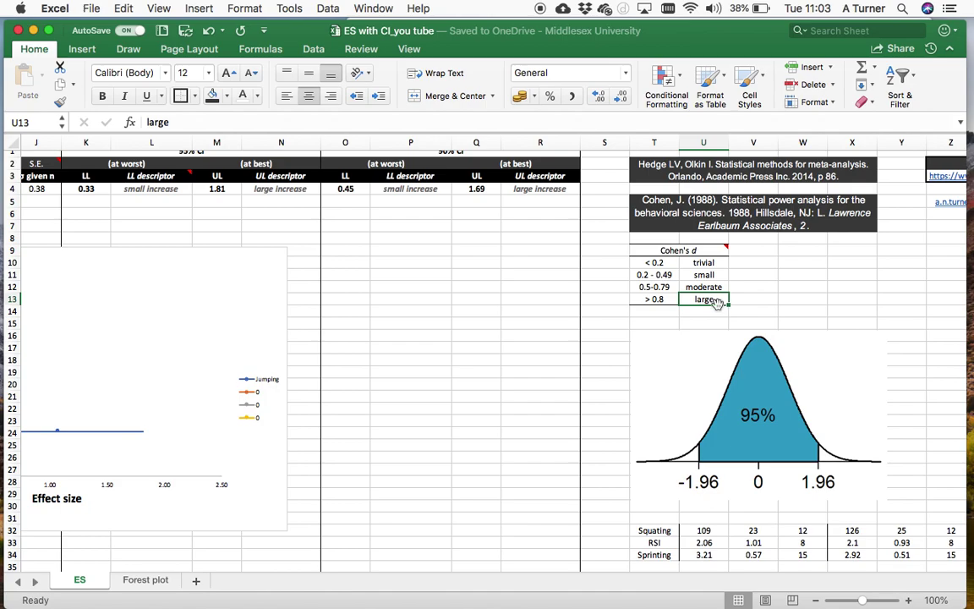
scroll(681, 283, left, 10)
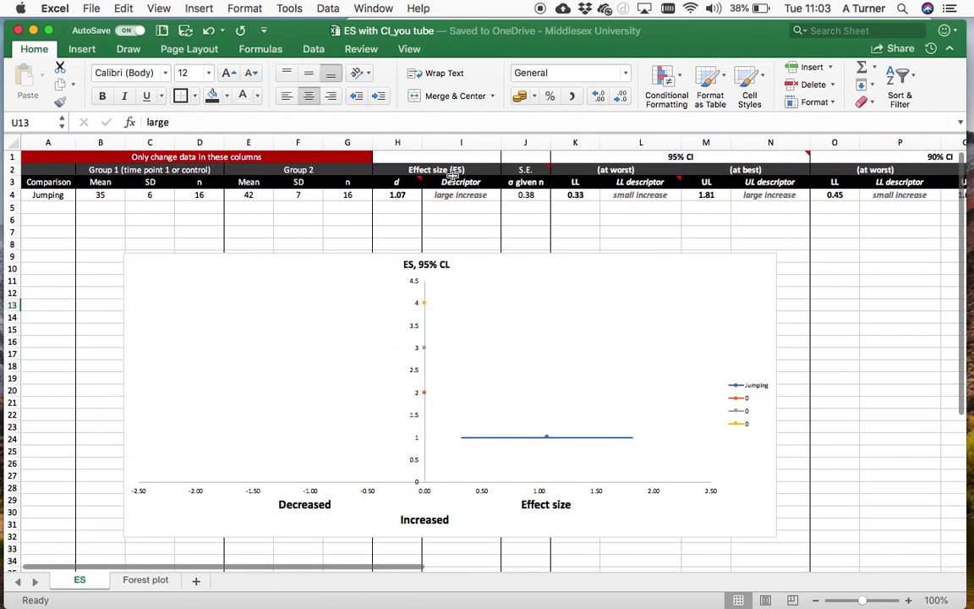
Step: Examine the Jumping row's effect size and the lower and upper limits of its 95% and 90% confidence intervals
click(400, 194)
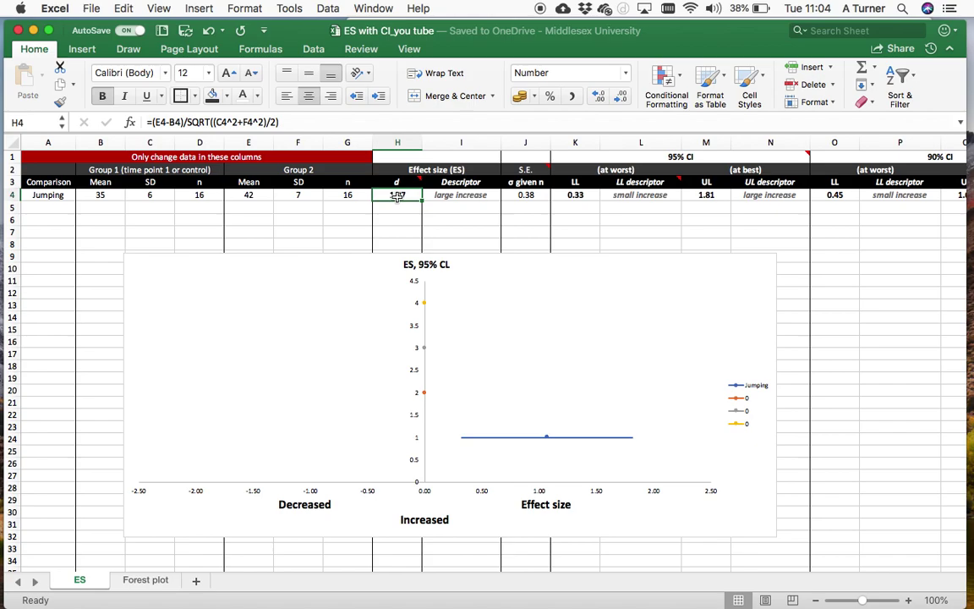
scroll(524, 194, right, 2)
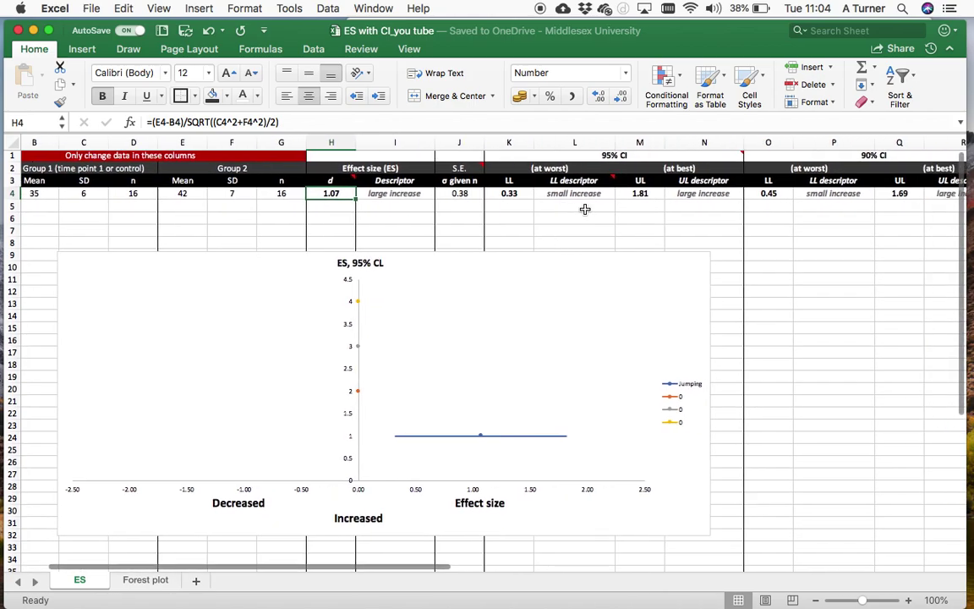
click(524, 195)
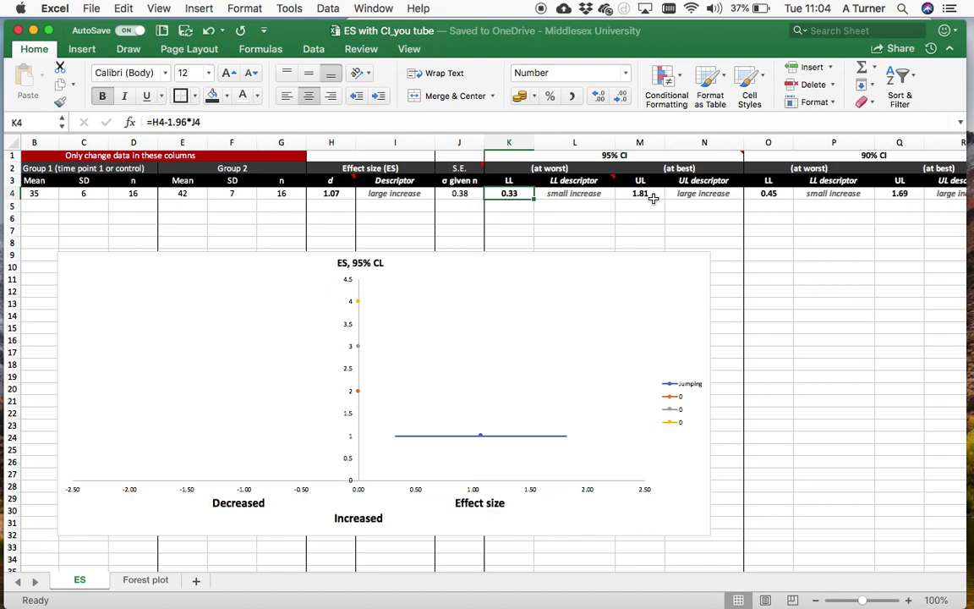
scroll(612, 209, right, 1)
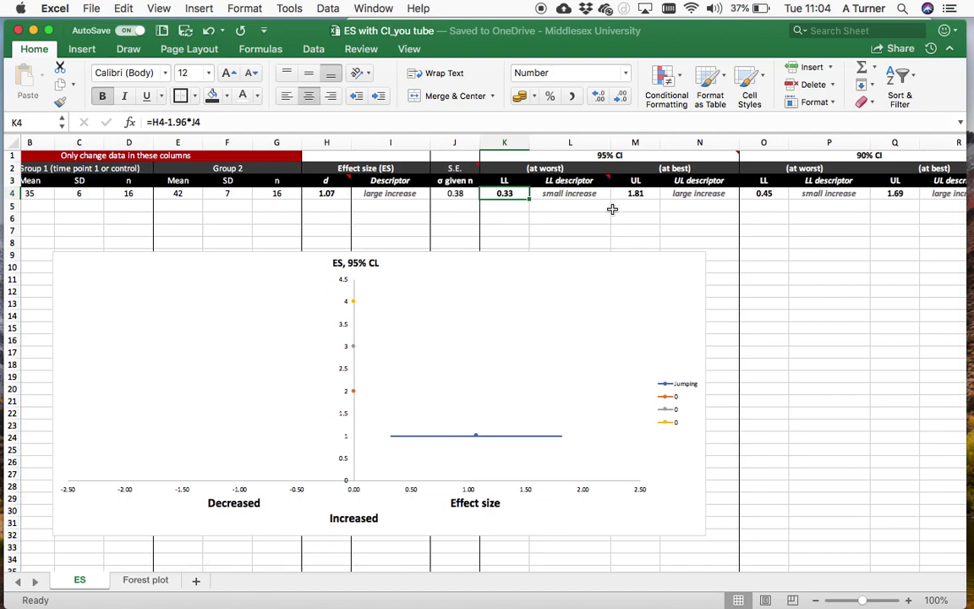
scroll(612, 208, right, 3)
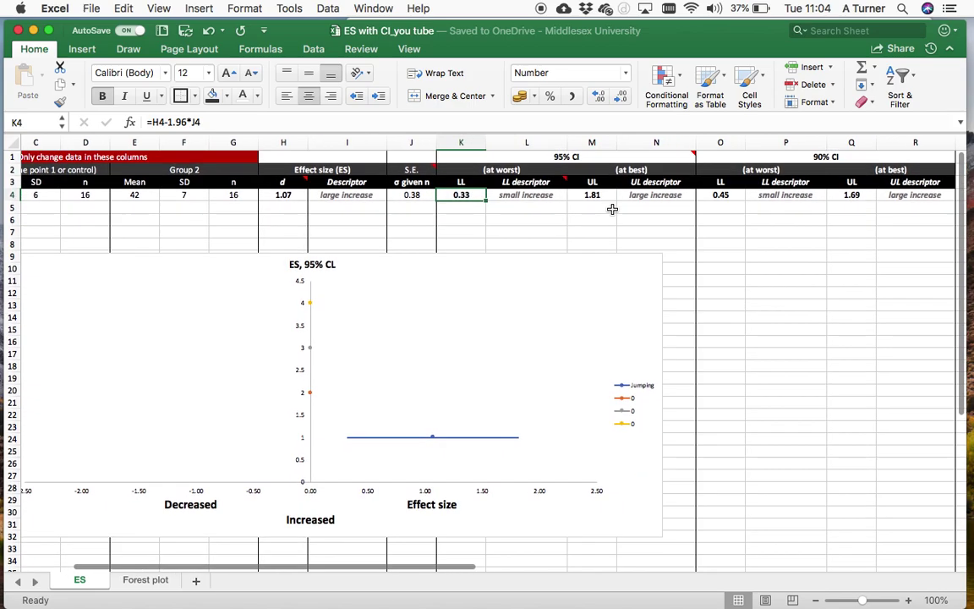
scroll(612, 209, right, 2)
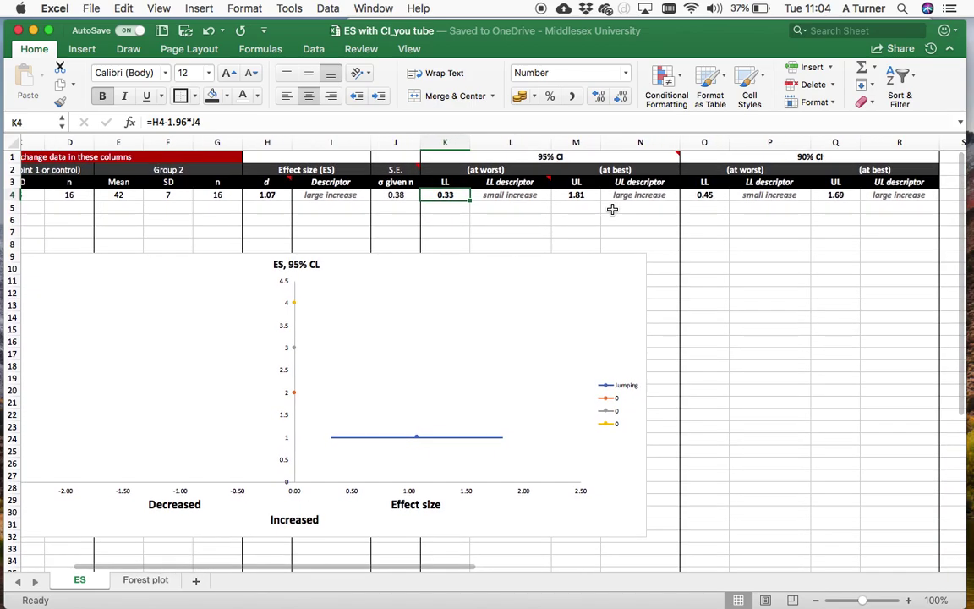
scroll(612, 208, right, 3)
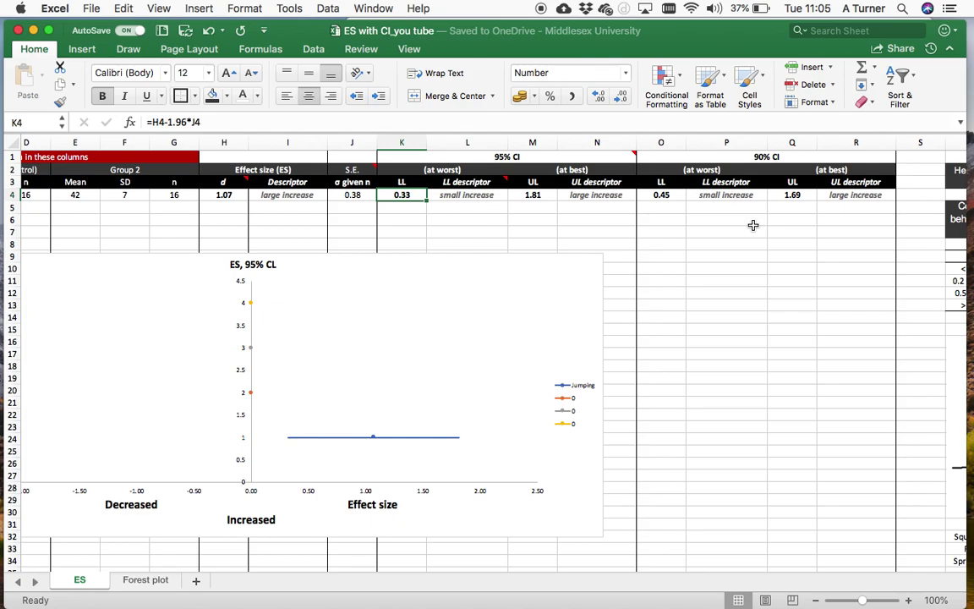
Step: Set the Group 2 mean of the Jumping comparison to 40
scroll(752, 225, left, 5)
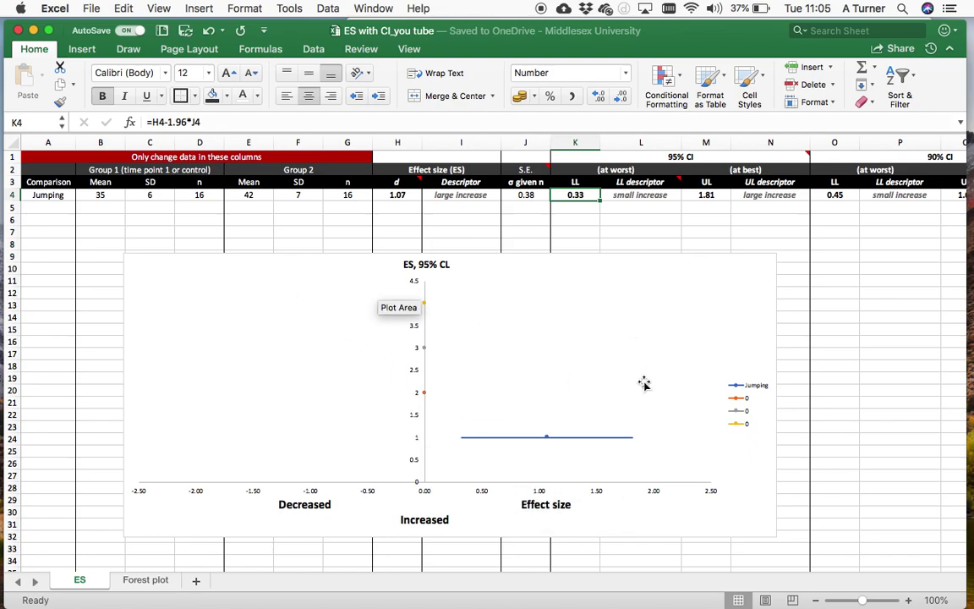
scroll(254, 272, left, 1)
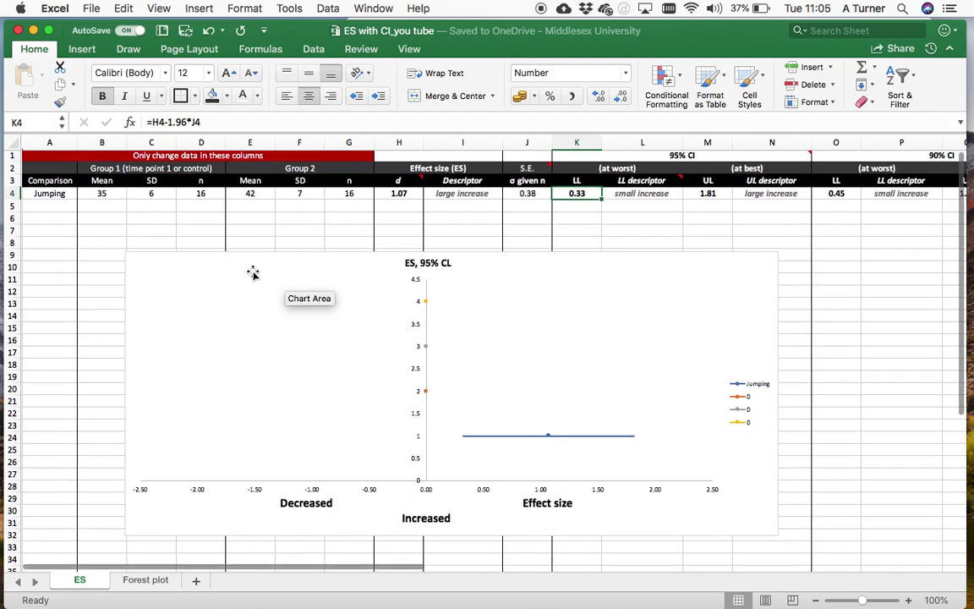
click(251, 194)
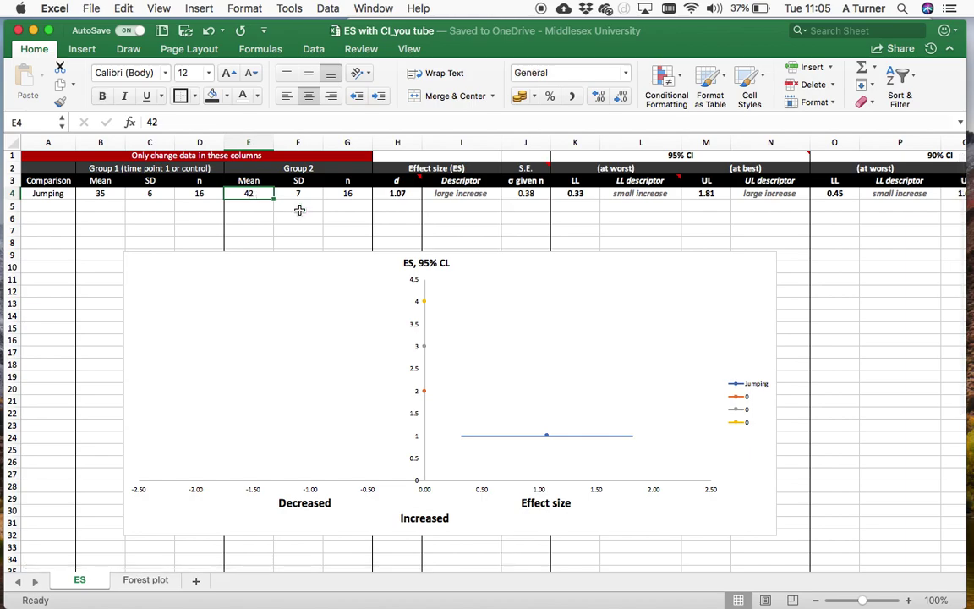
text(40)
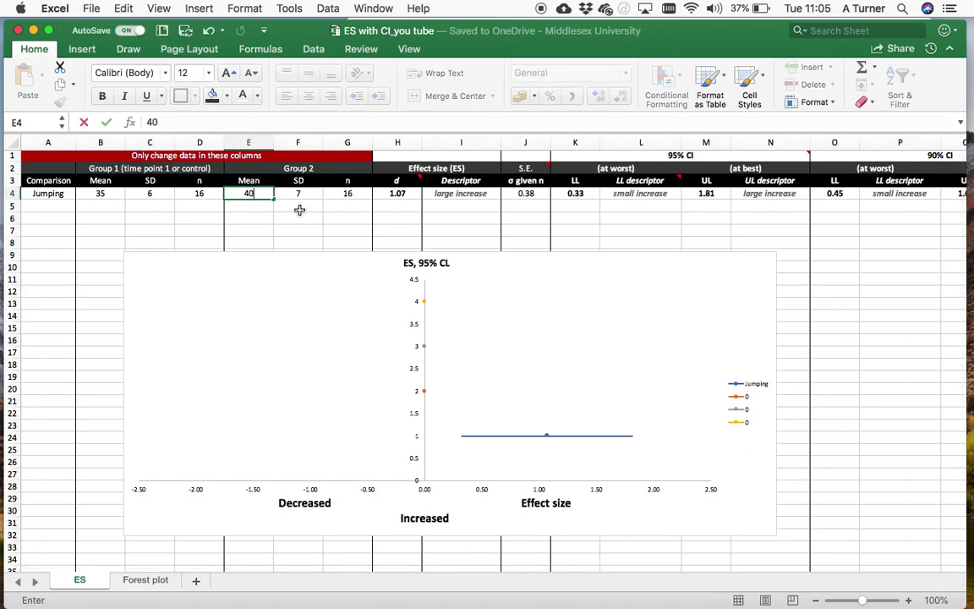
key(Return)
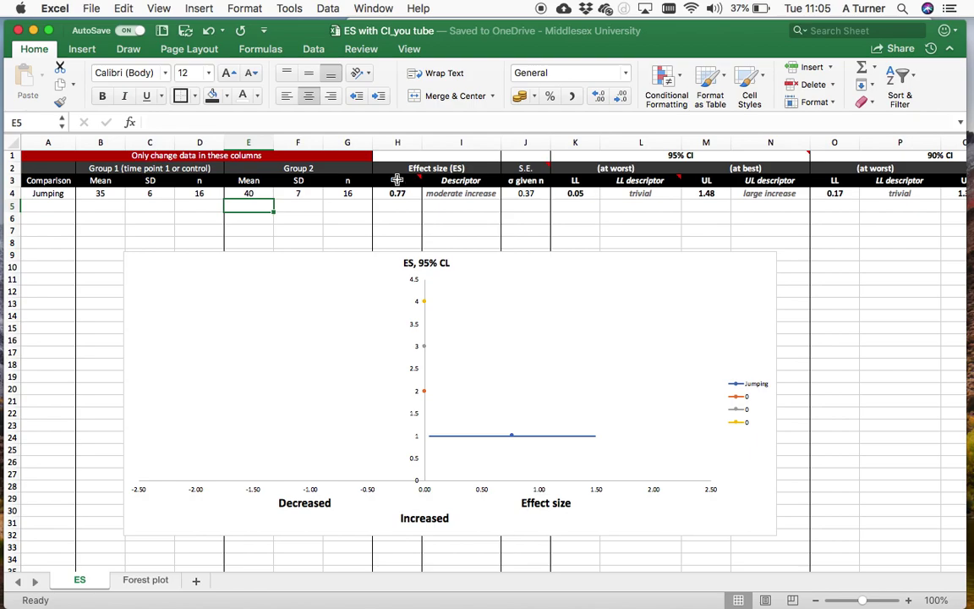
Step: Set the Group 2 mean of the Jumping comparison to 38
click(244, 194)
text(38)
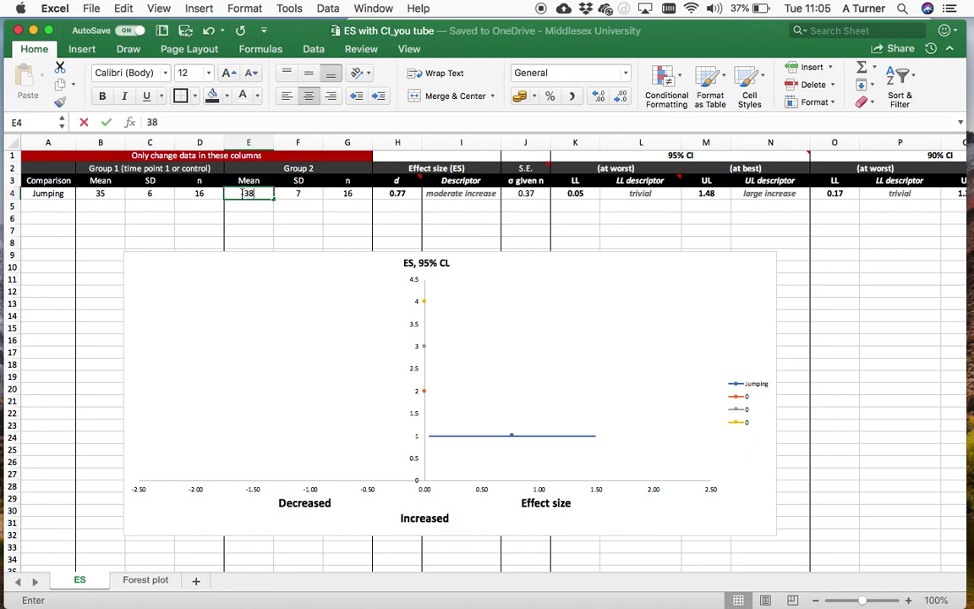
key(Return)
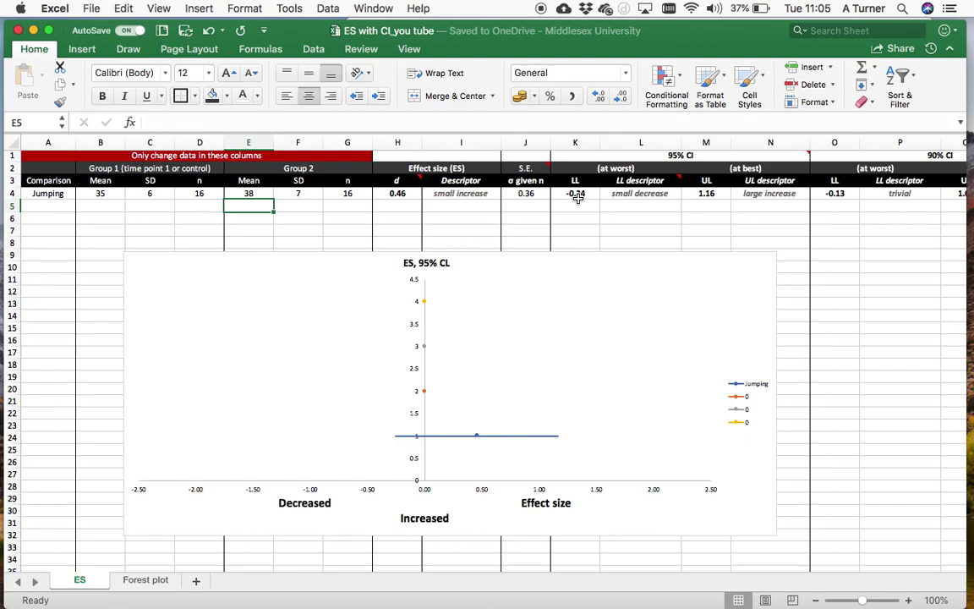
Step: Inspect the Jumping row's effect size descriptor formula and compare it with the Cohen's d threshold table
click(480, 196)
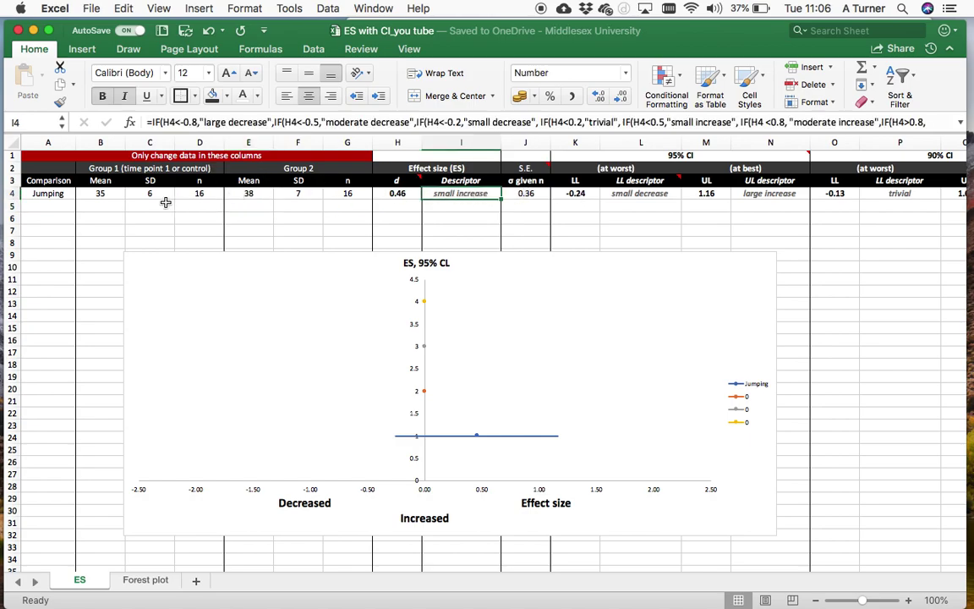
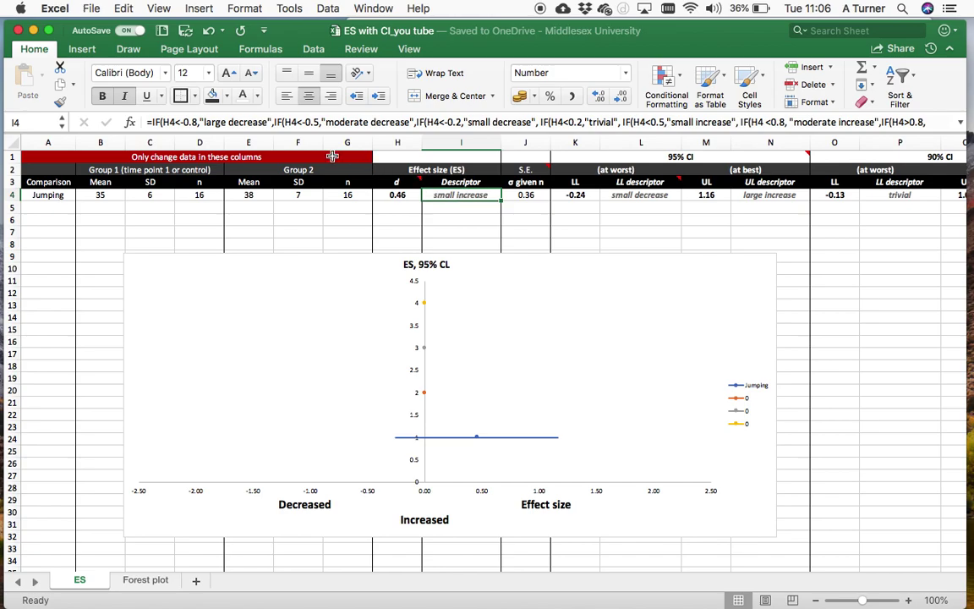
scroll(463, 196, right, 10)
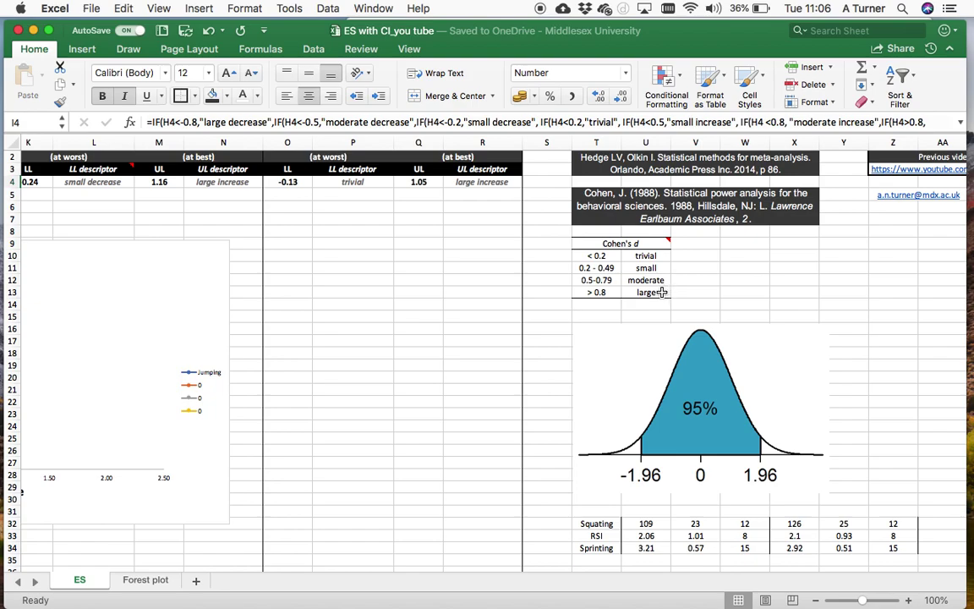
scroll(662, 291, left, 10)
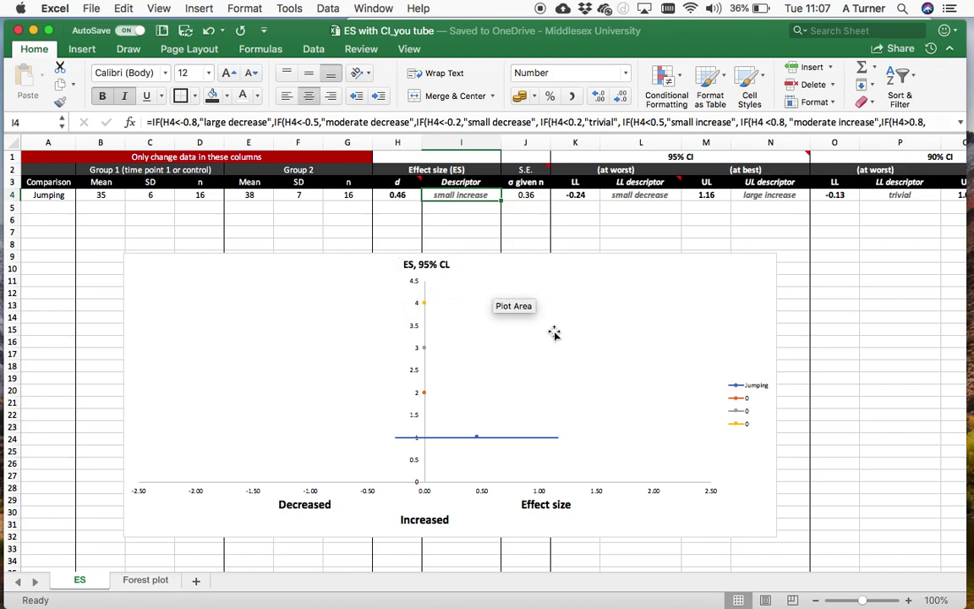
scroll(404, 196, left, 1)
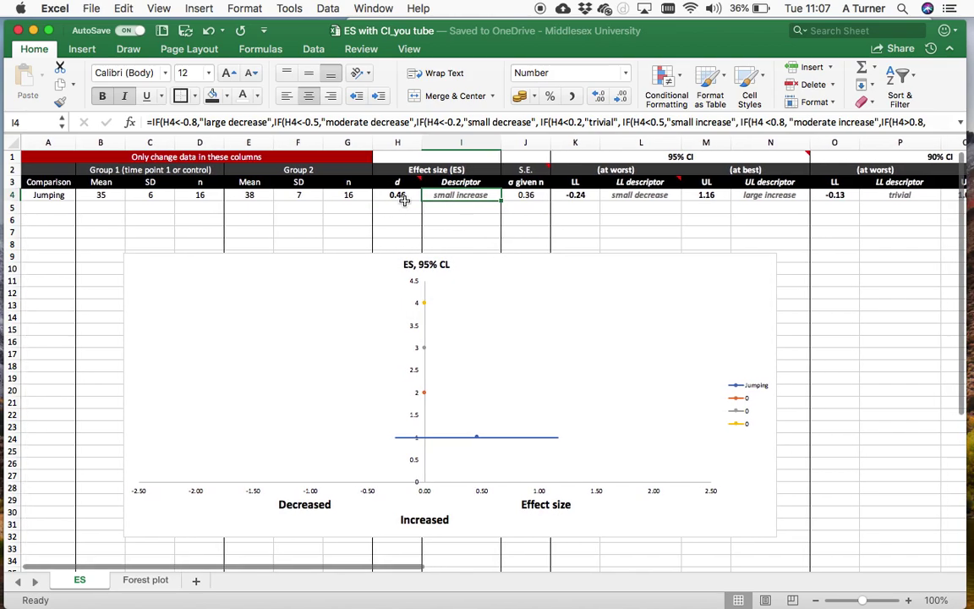
scroll(404, 197, down, 1)
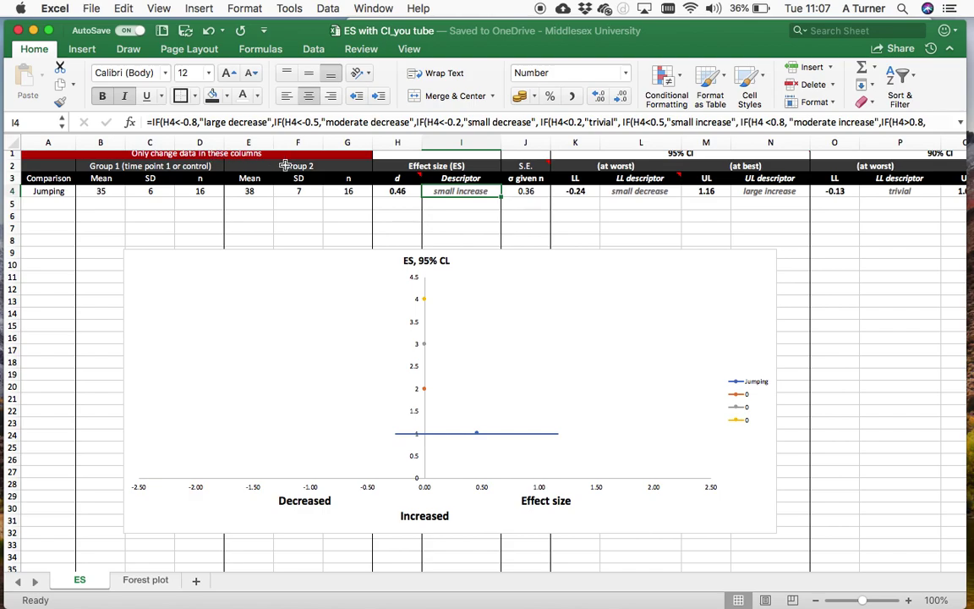
Step: Inspect the formulas for the effect size, standard error and 95% CI lower limit, along with the source references and normal distribution figure
click(399, 192)
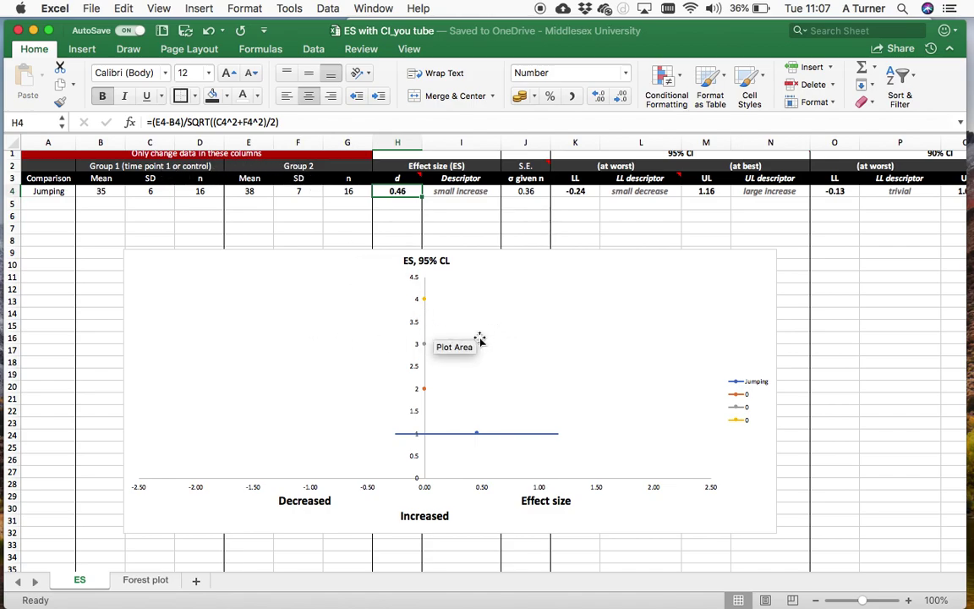
scroll(479, 339, right, 2)
scroll(479, 339, right, 8)
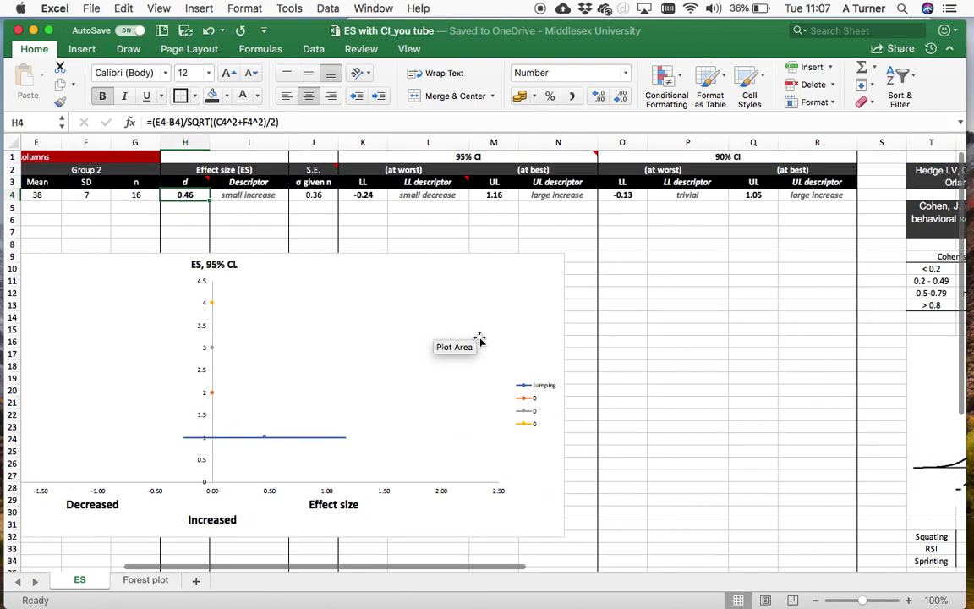
scroll(479, 339, right, 1)
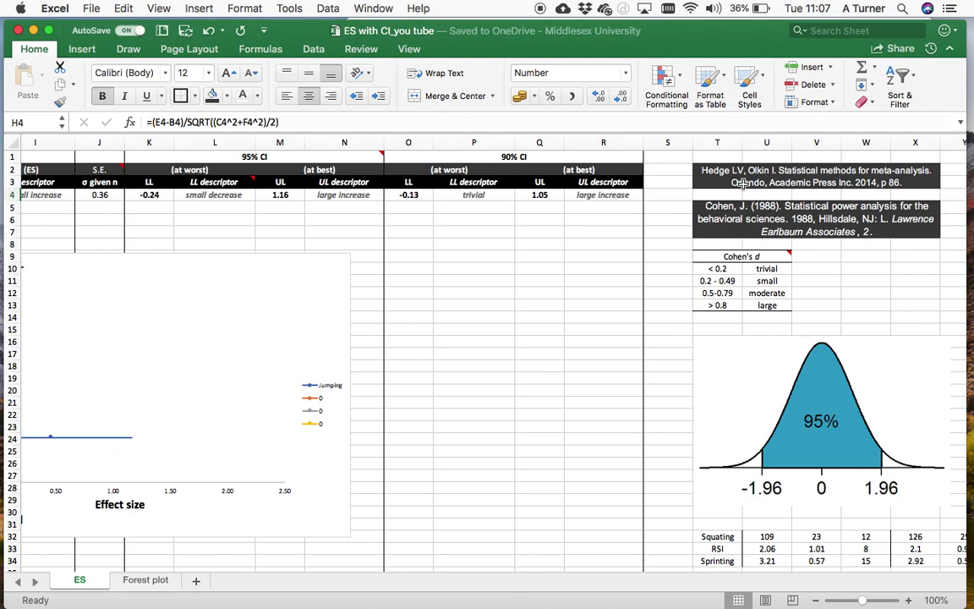
scroll(742, 179, left, 3)
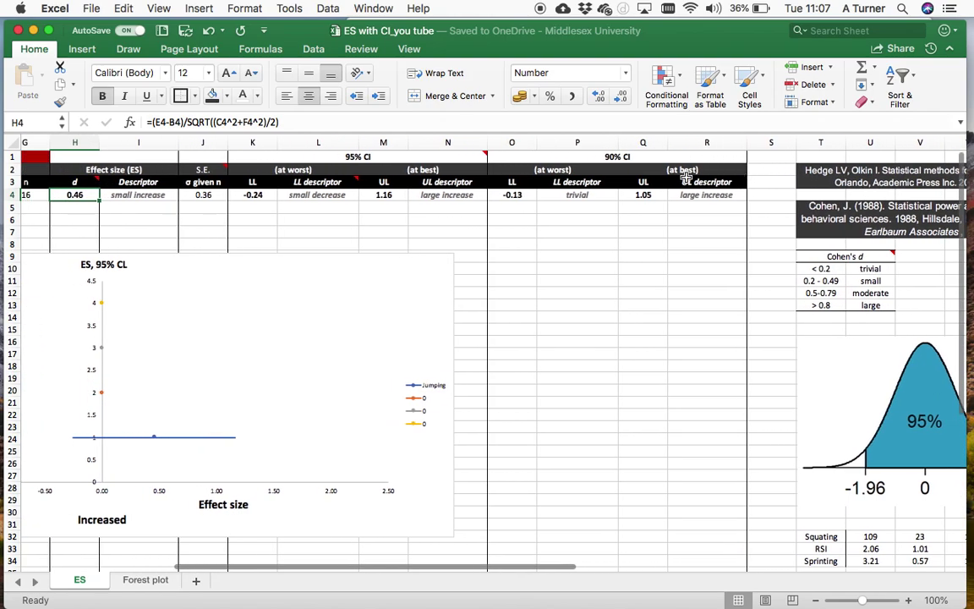
click(205, 197)
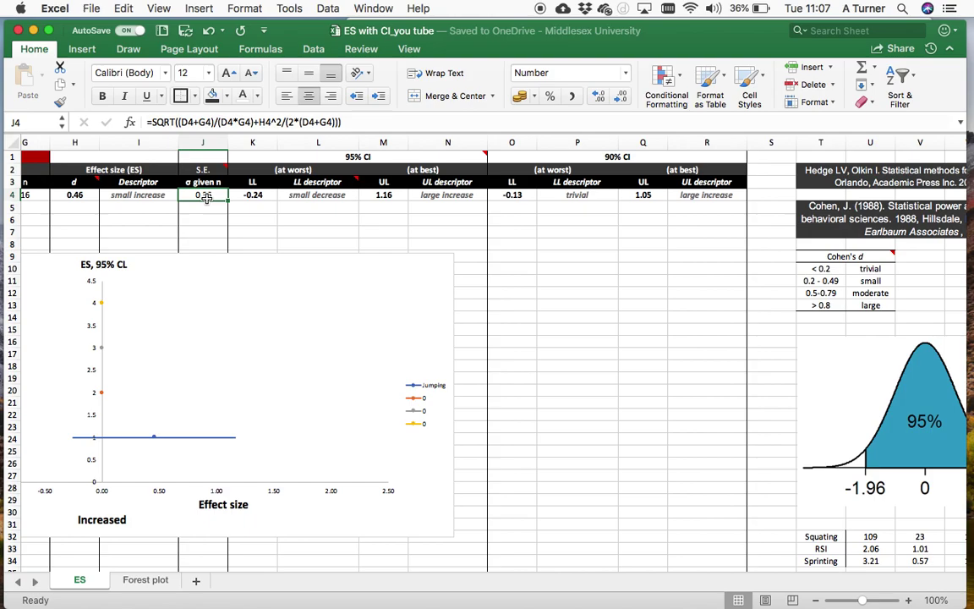
click(264, 195)
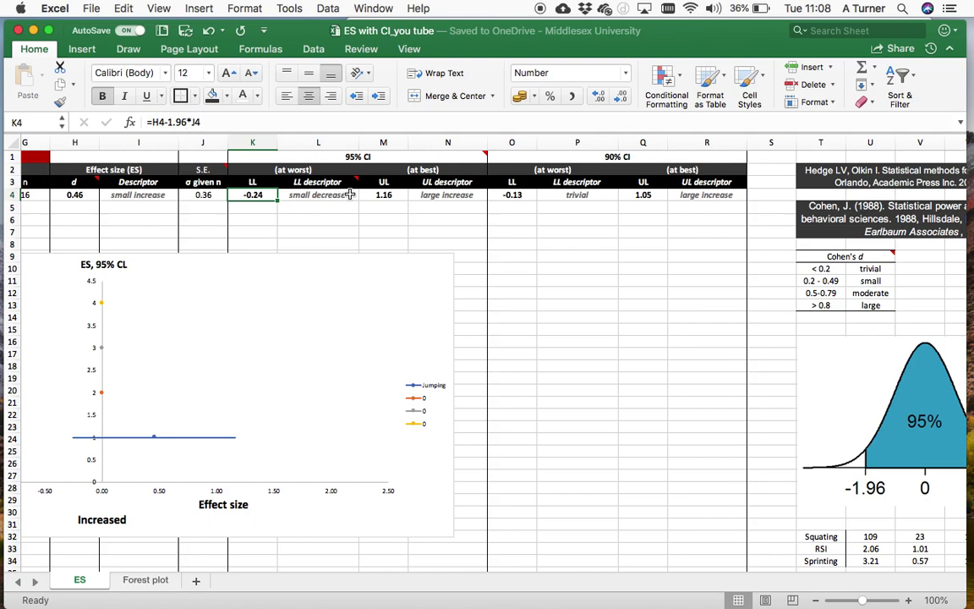
scroll(463, 241, right, 5)
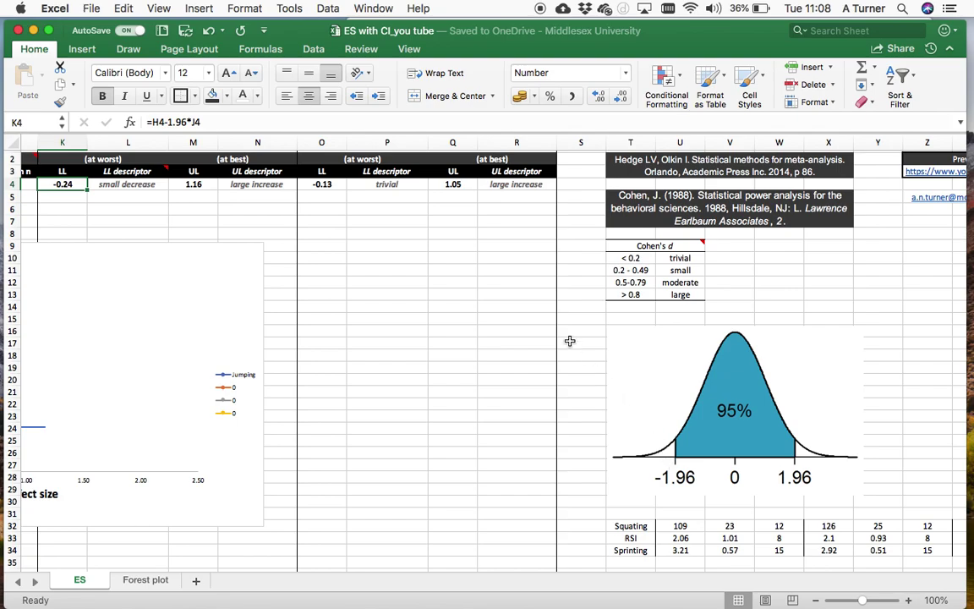
scroll(486, 177, up, 1)
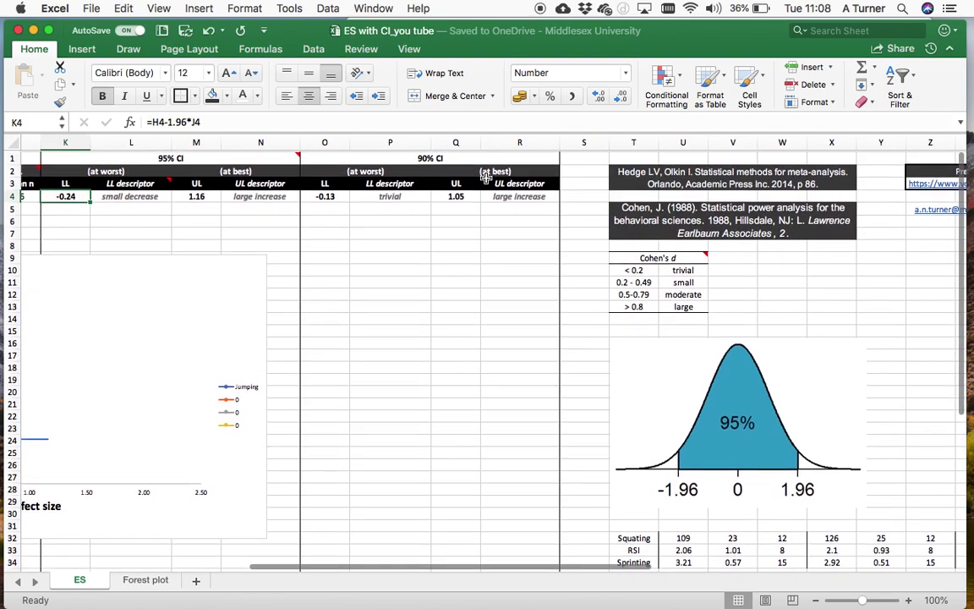
Step: Compare the Jumping row's 90% and 95% CI limit formulas and inspect the formulas behind its 95% CI lower and upper limit descriptors
click(335, 196)
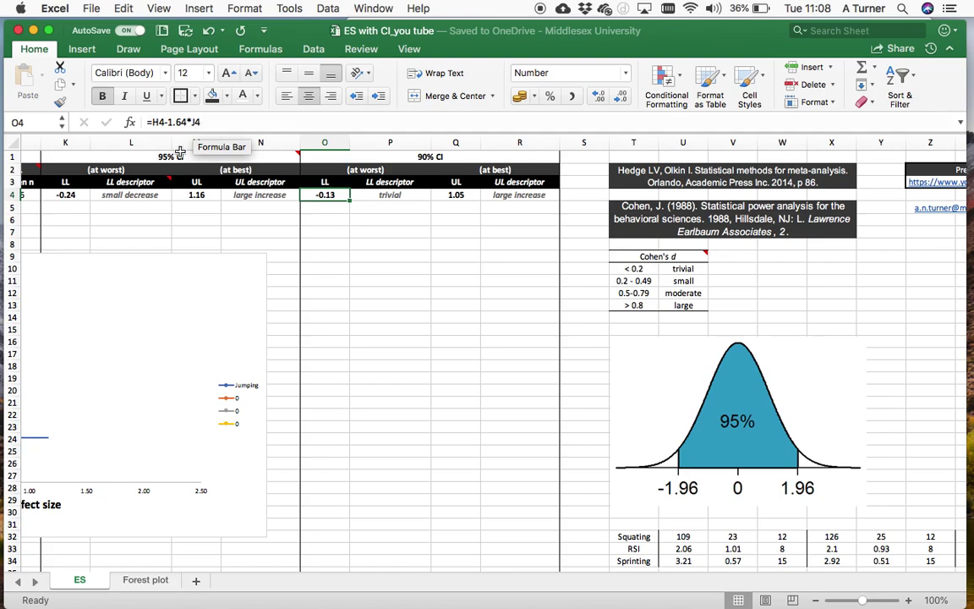
scroll(182, 148, left, 3)
scroll(180, 152, left, 2)
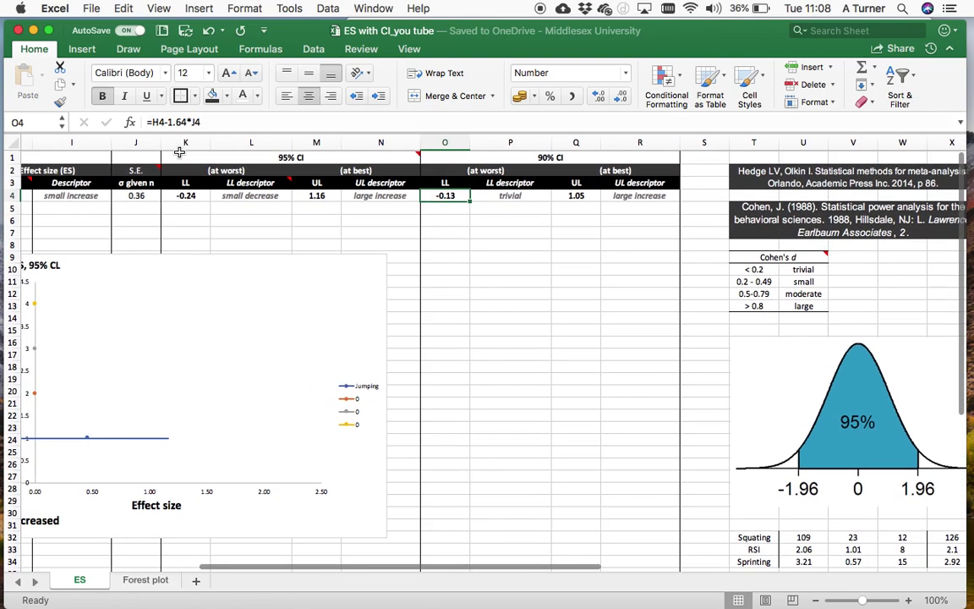
click(188, 193)
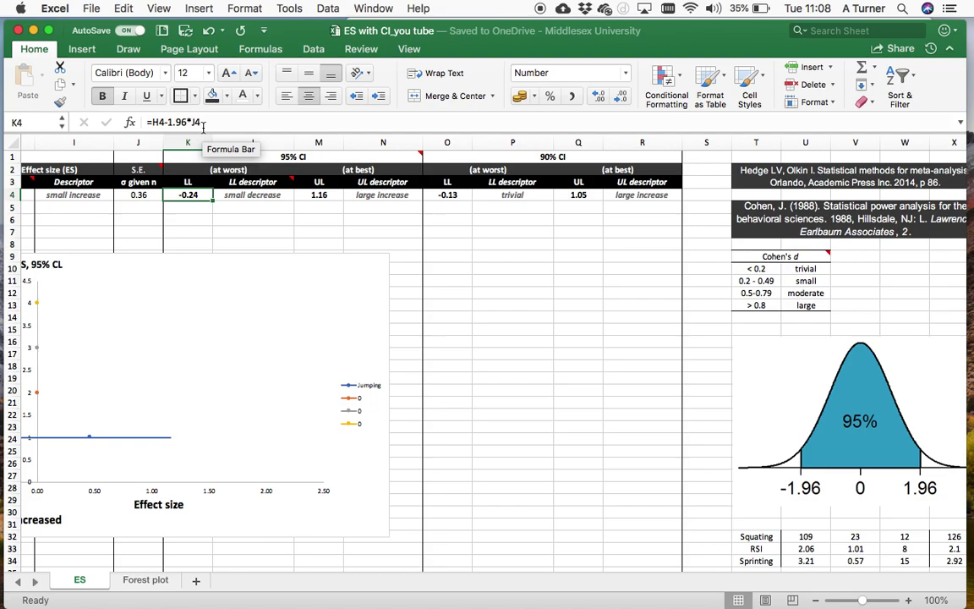
click(313, 193)
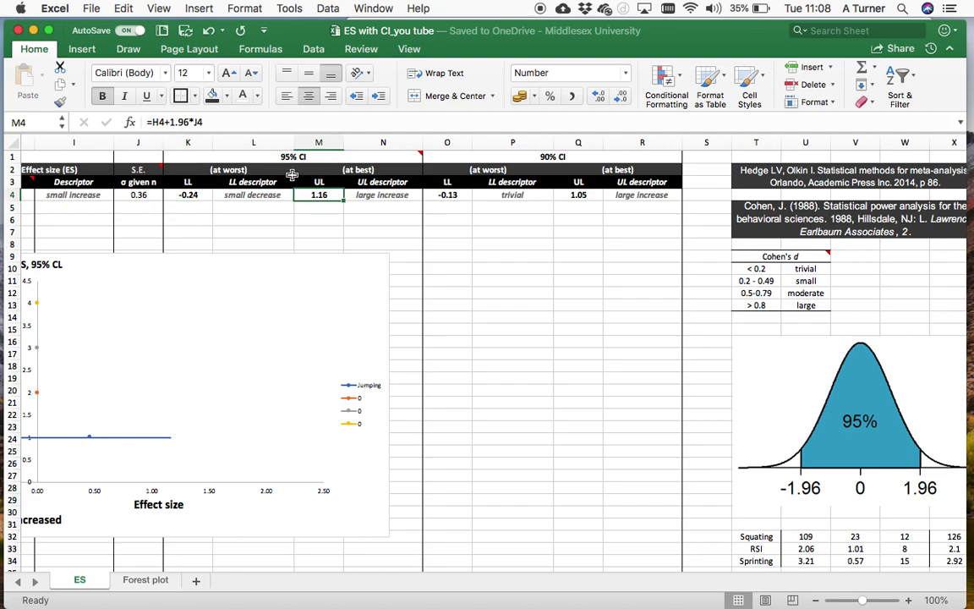
click(264, 195)
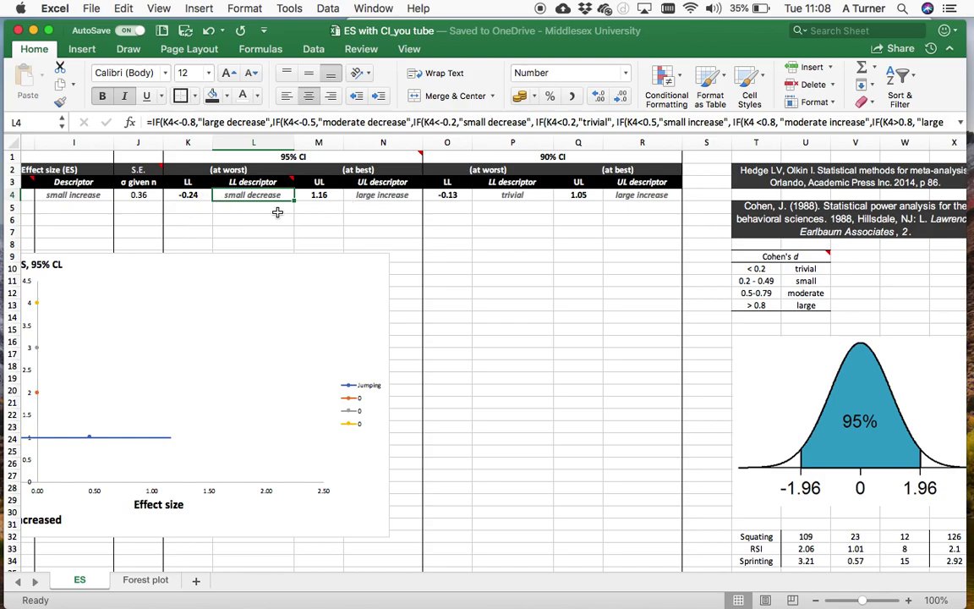
scroll(254, 203, left, 5)
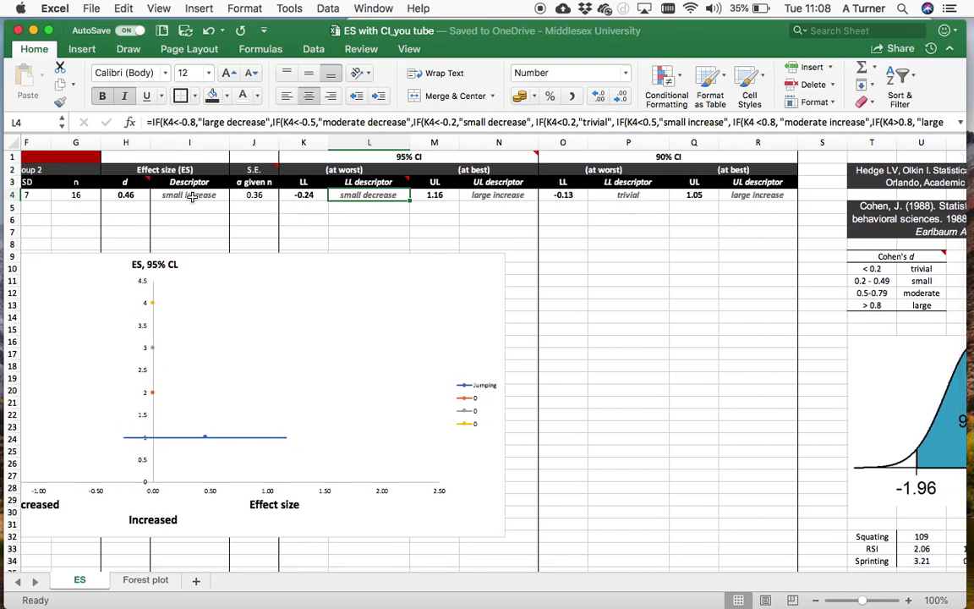
scroll(193, 196, right, 3)
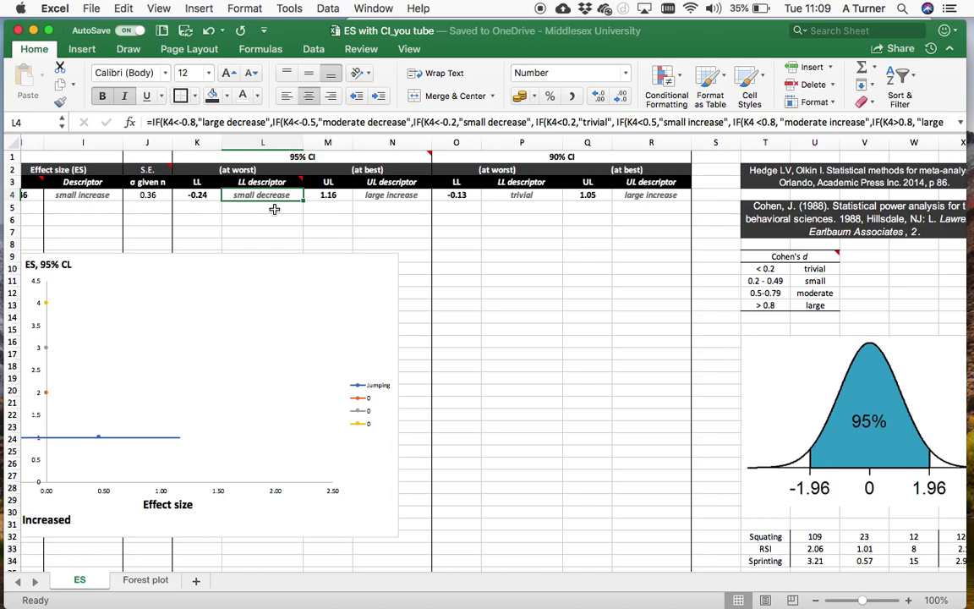
click(406, 194)
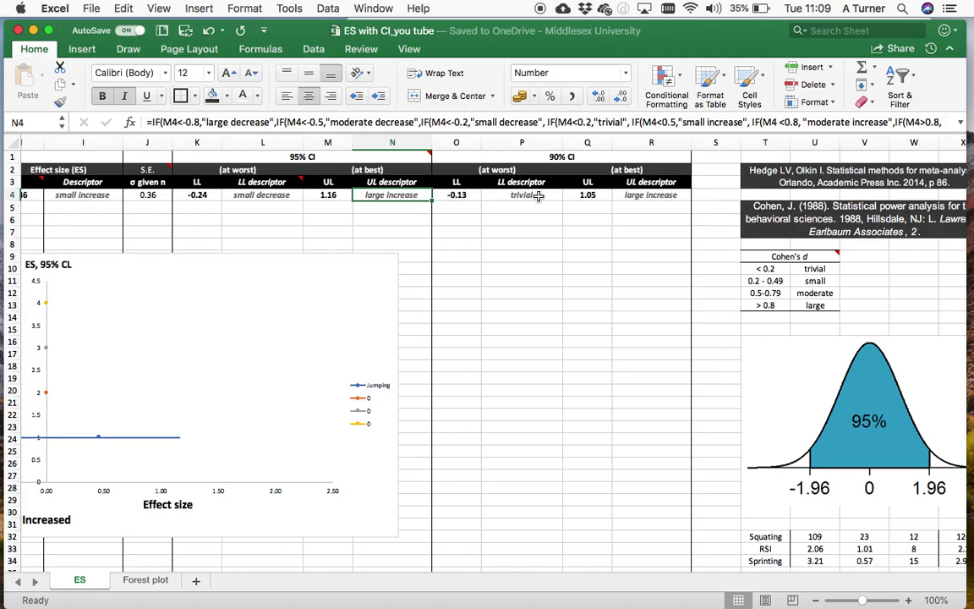
Step: Copy the Squating data from T32:Z32 into the comparison row below Jumping, starting at cell A5
scroll(537, 195, left, 10)
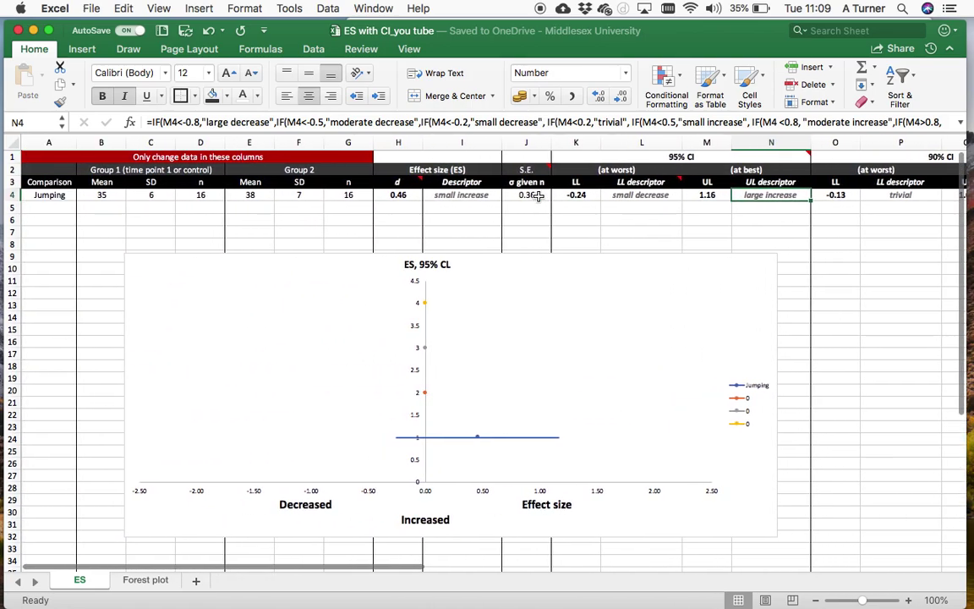
scroll(484, 228, right, 10)
scroll(486, 231, right, 3)
scroll(486, 228, down, 5)
drag(490, 410, 802, 411)
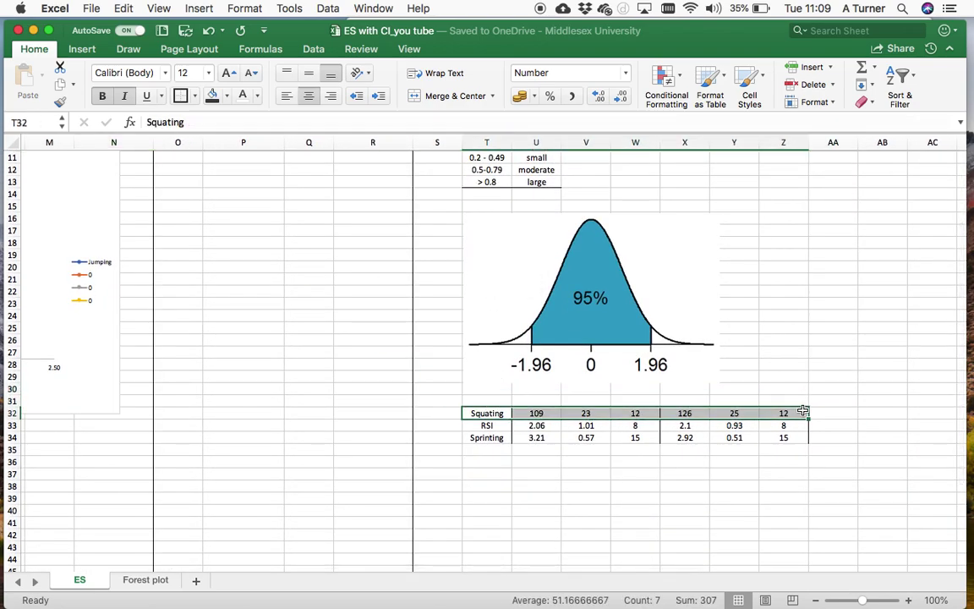
key(super+c)
scroll(765, 389, left, 10)
scroll(765, 389, up, 2)
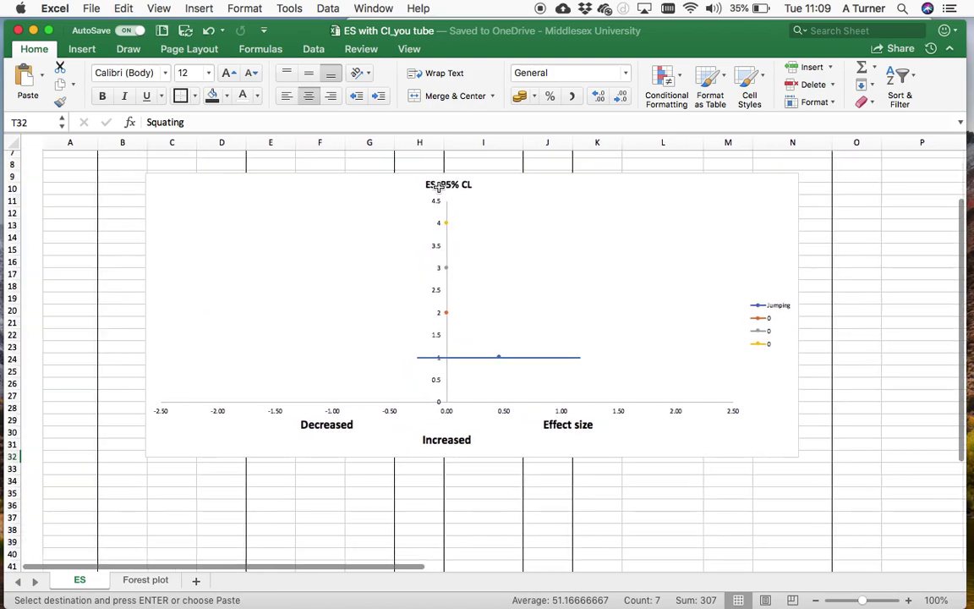
scroll(438, 186, up, 3)
click(40, 206)
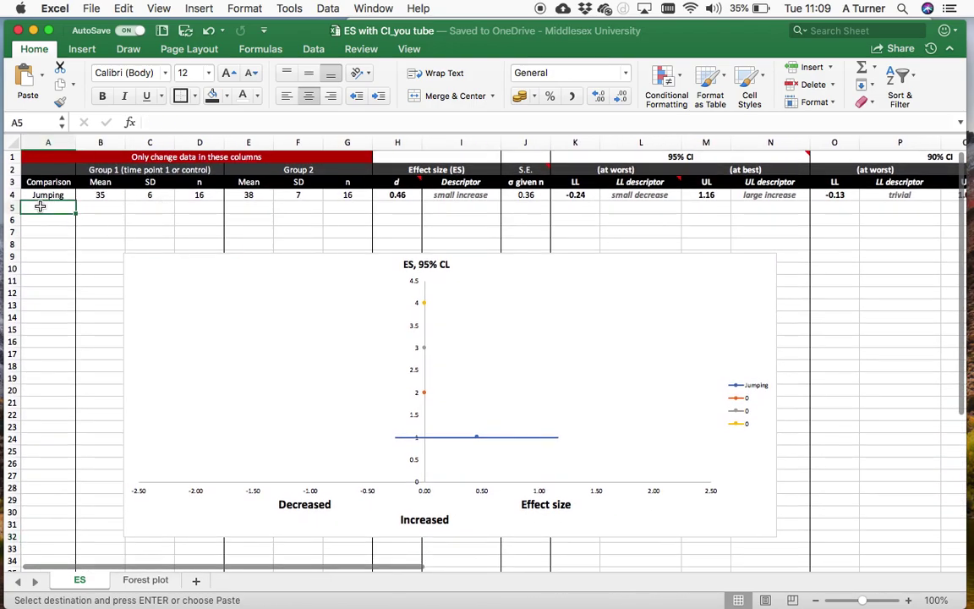
key(super+v)
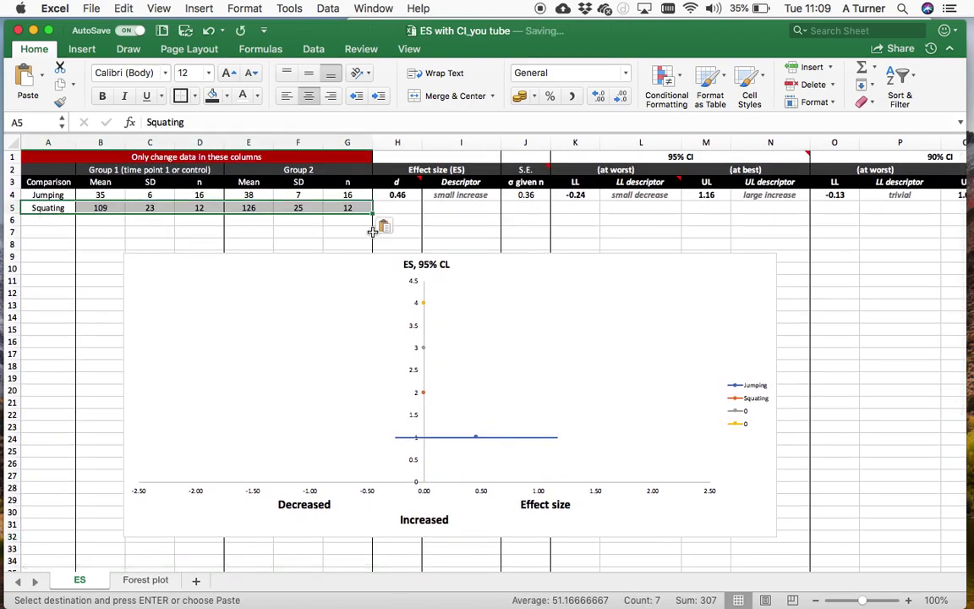
Step: Fill the effect size, standard error, 95% CI and 90% CI formulas in H4:R4 down to the Squating row
click(409, 208)
click(412, 195)
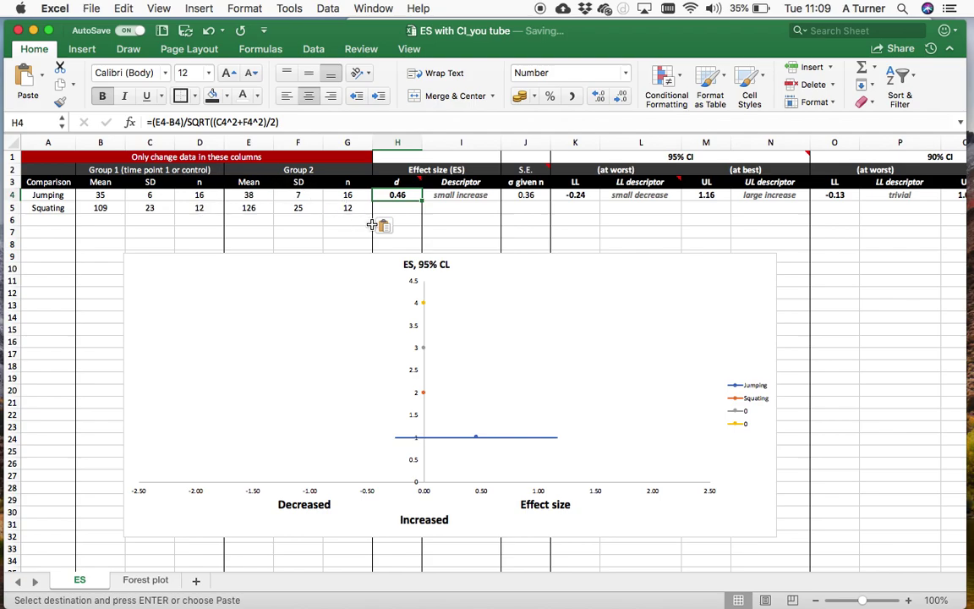
drag(411, 196, 916, 212)
click(882, 257)
scroll(744, 284, left, 3)
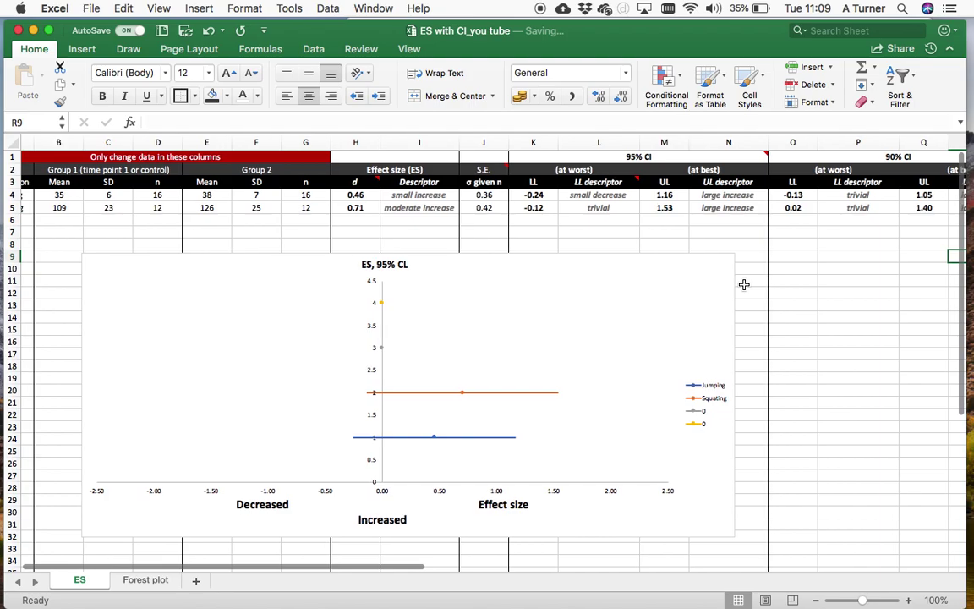
Step: Examine the Squating row's effect size formula against the Cohen's d thresholds, along with its 95% CI lower and upper limit descriptors
scroll(744, 284, left, 2)
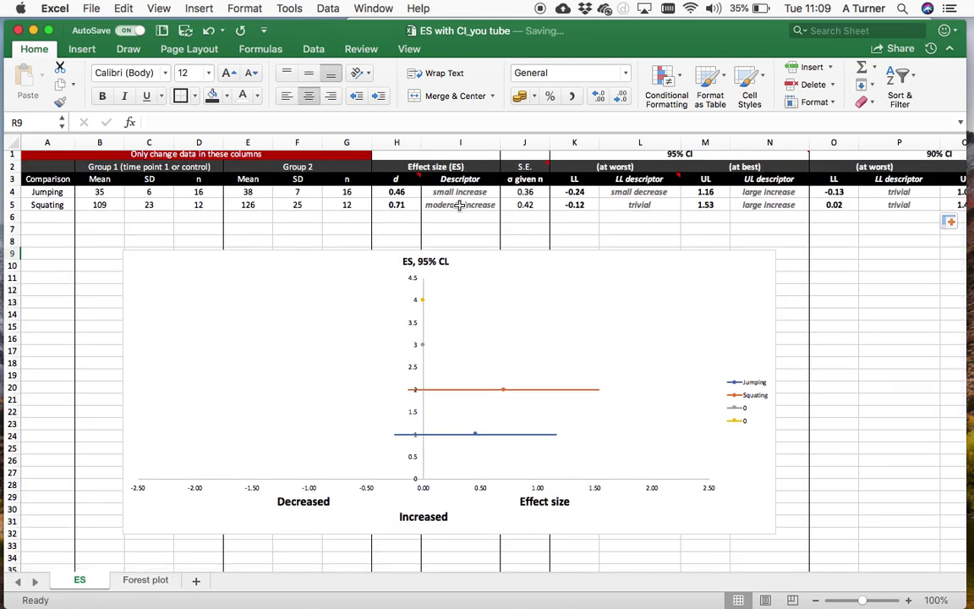
click(396, 204)
scroll(476, 218, right, 10)
scroll(478, 220, down, 3)
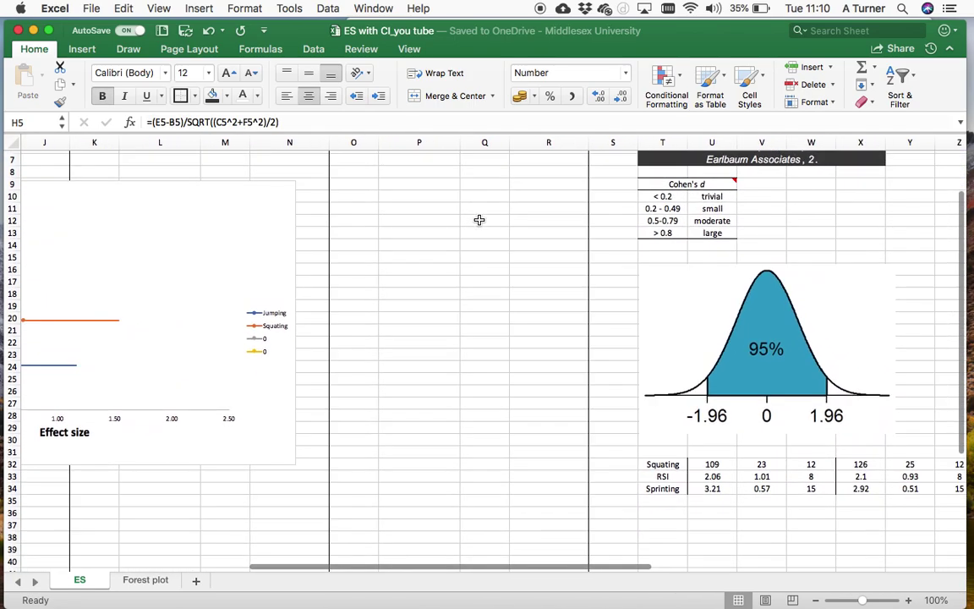
scroll(423, 227, left, 1)
scroll(424, 227, left, 6)
scroll(424, 227, up, 3)
scroll(423, 226, right, 2)
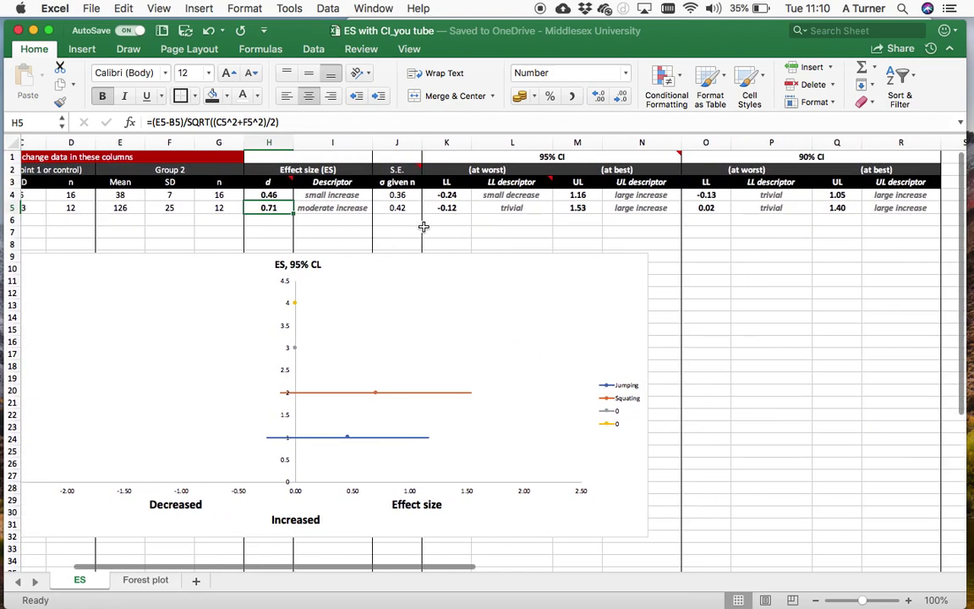
scroll(424, 227, right, 2)
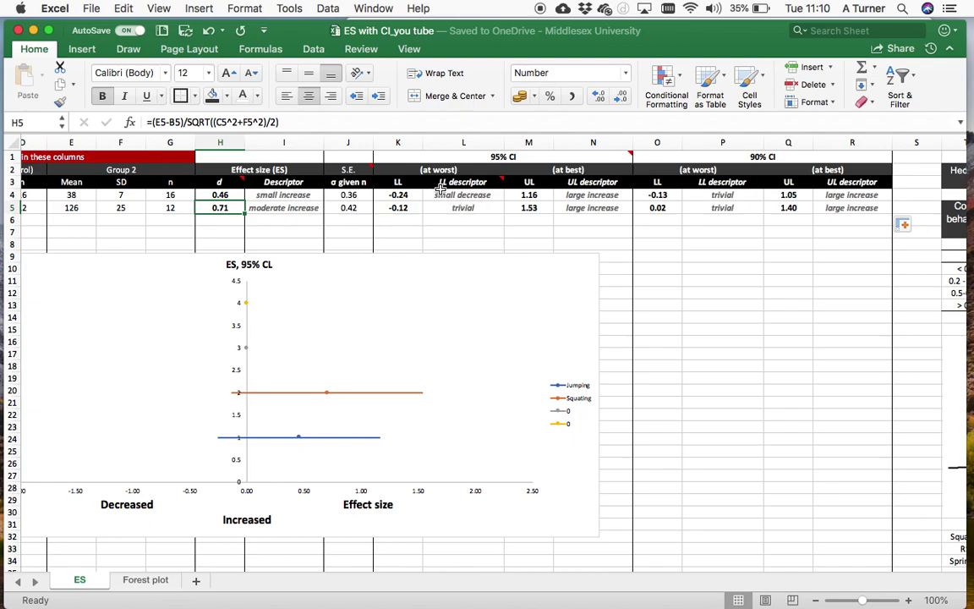
scroll(466, 212, right, 1)
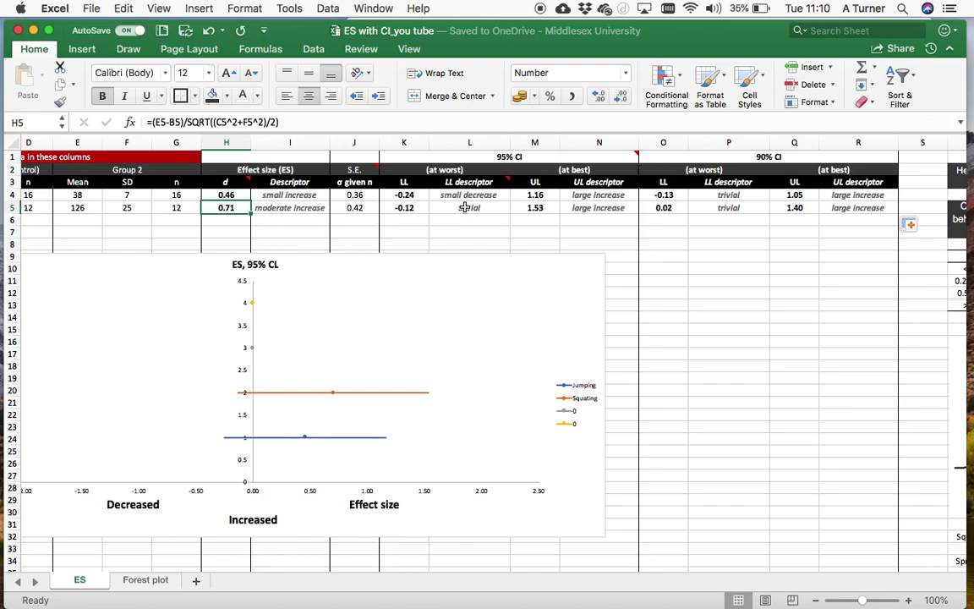
click(465, 207)
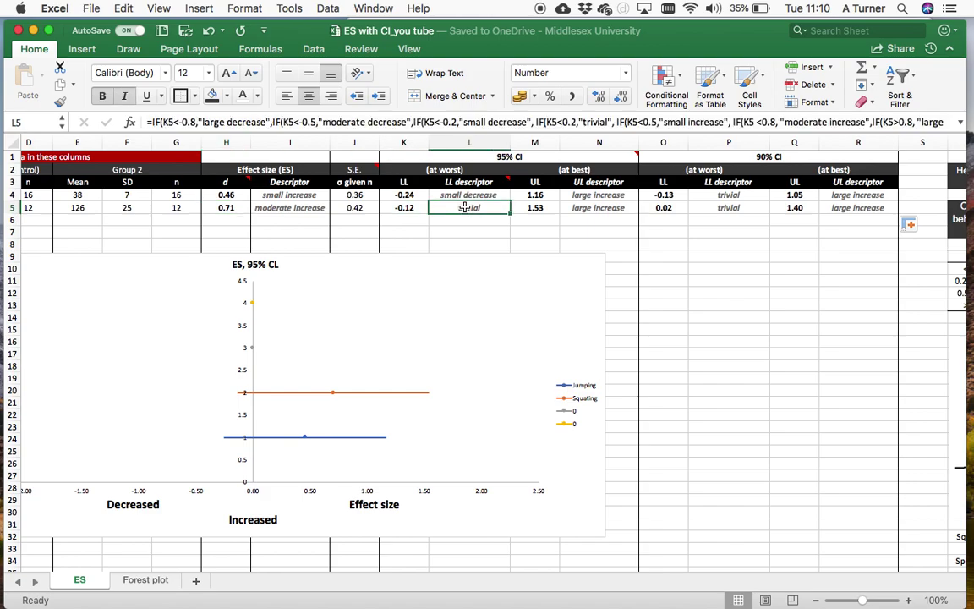
click(609, 210)
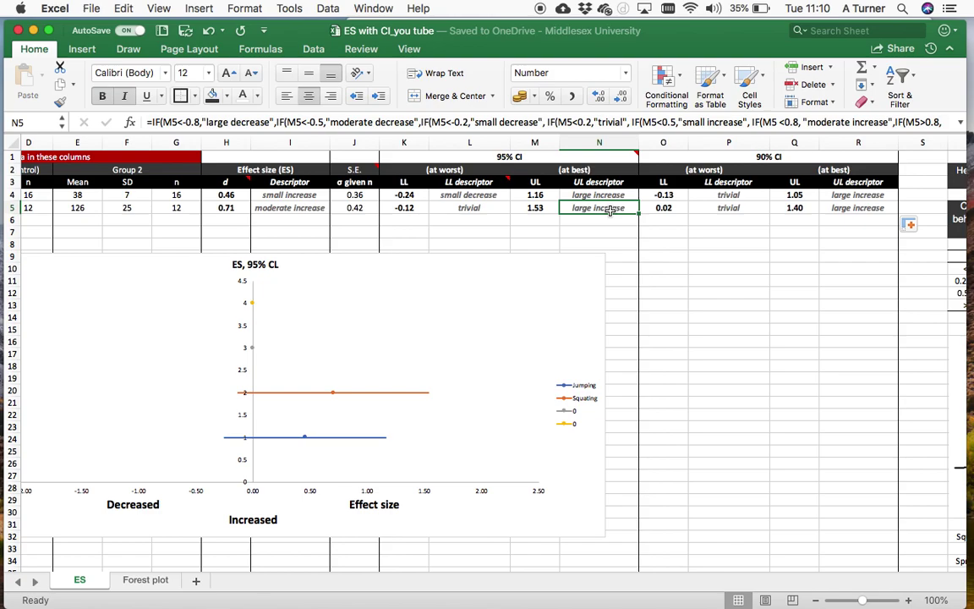
scroll(610, 211, right, 10)
scroll(609, 211, down, 5)
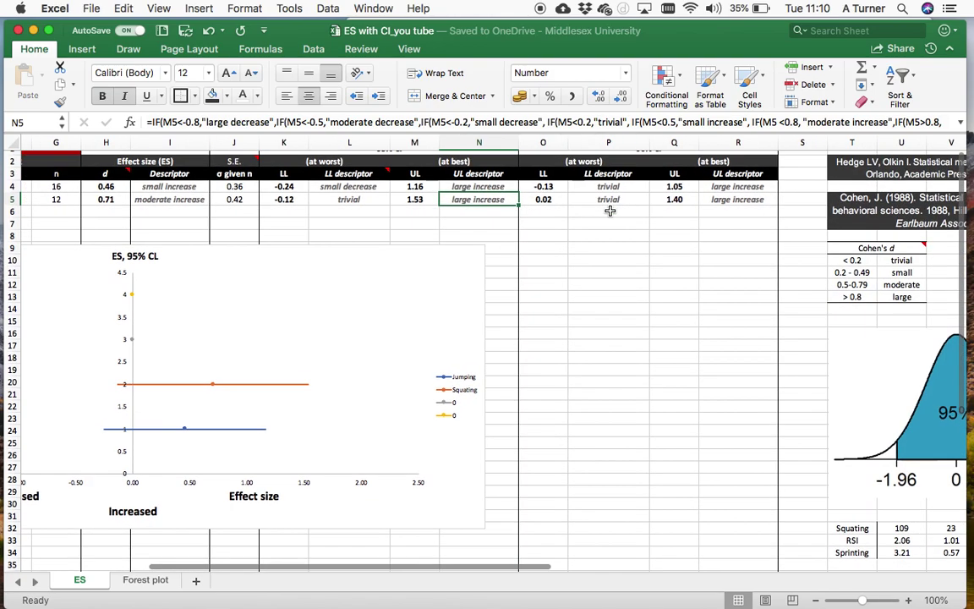
drag(668, 399, 926, 401)
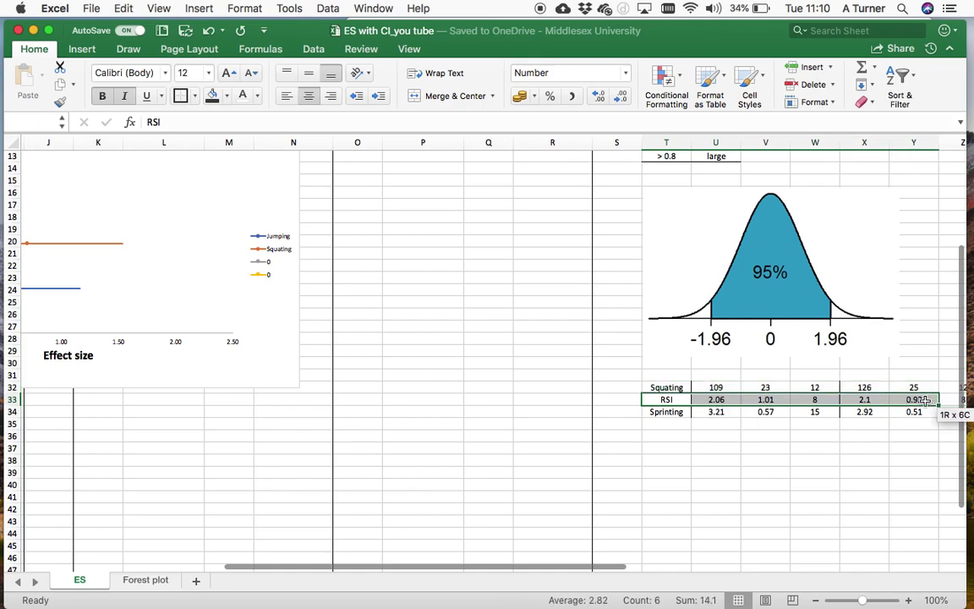
scroll(924, 400, right, 3)
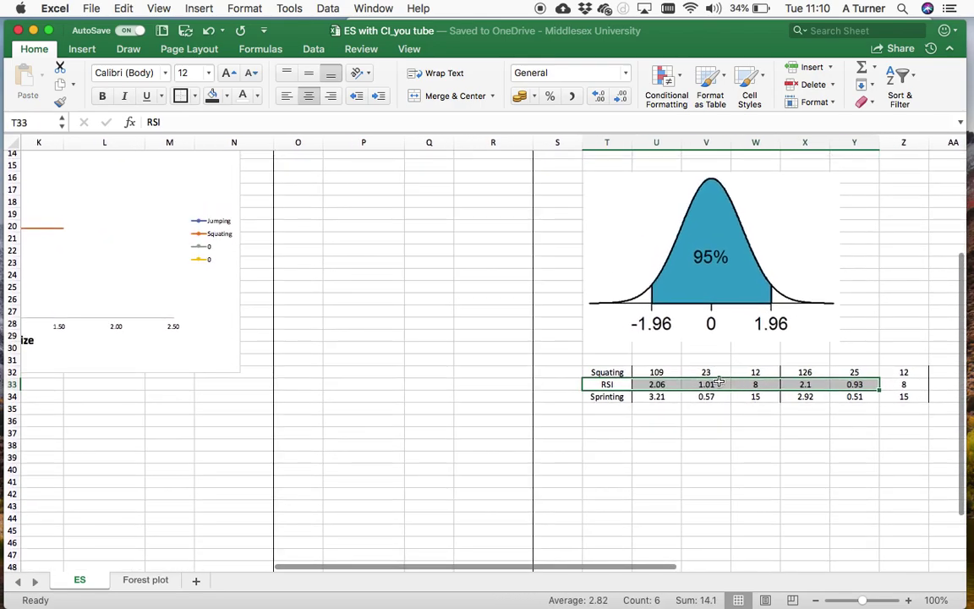
drag(613, 377, 614, 365)
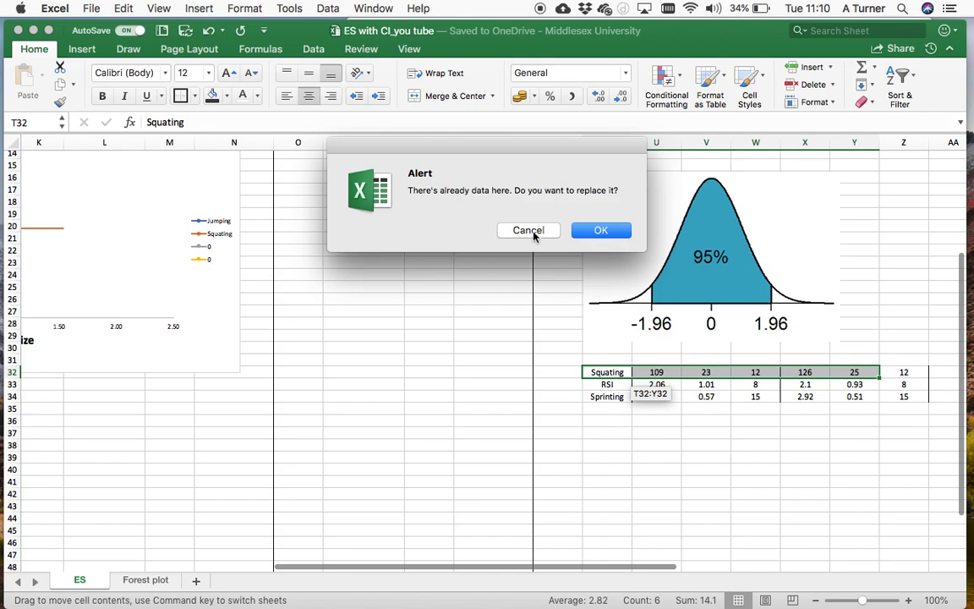
click(528, 230)
Step: Copy the RSI data from T33:Z33 into row 6 and fill the effect size, standard error and 95% CI formulas down from row 5
drag(773, 378, 905, 387)
key(cmd+c)
scroll(904, 389, left, 10)
scroll(904, 389, up, 5)
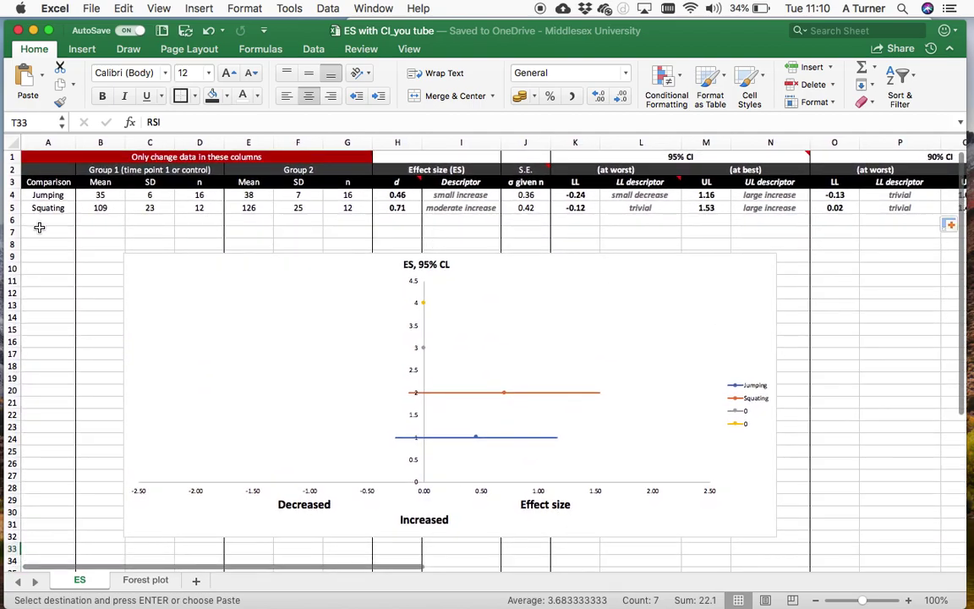
click(39, 222)
key(cmd+v)
mouse_move(397, 207)
mouse_down()
mouse_move(414, 197)
mouse_move(821, 196)
mouse_move(824, 208)
mouse_move(799, 208)
mouse_move(809, 226)
mouse_up()
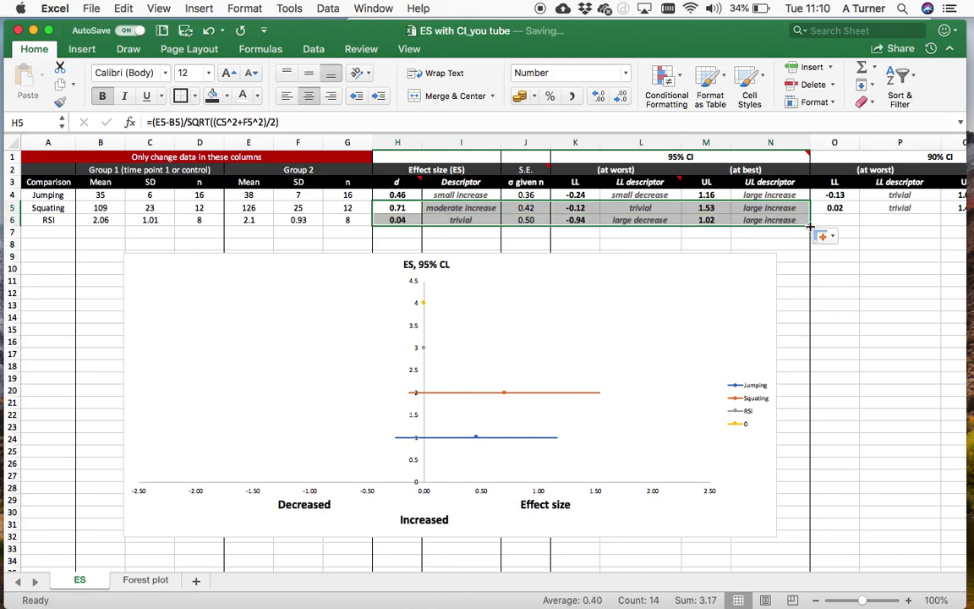
click(511, 242)
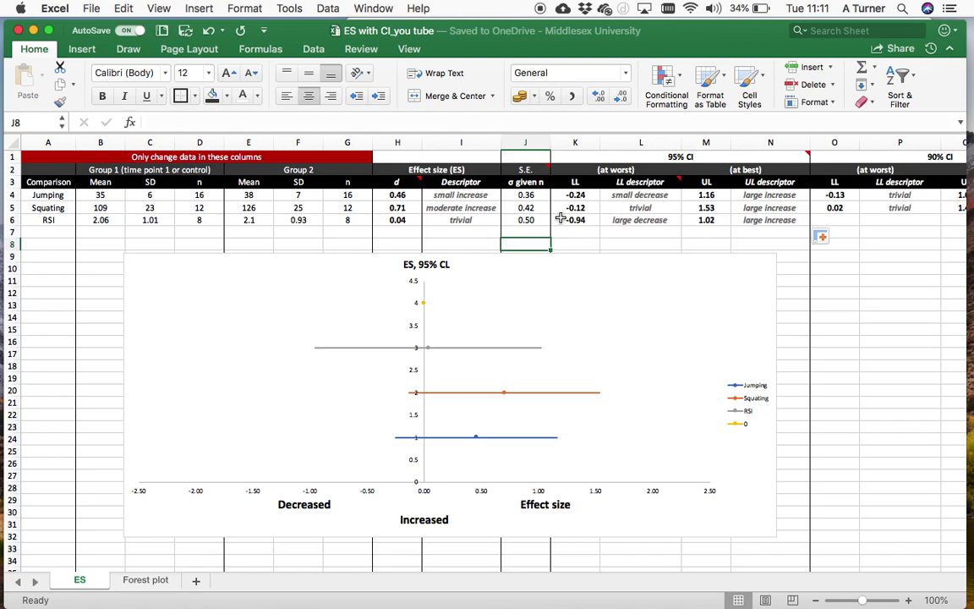
Step: Set the sample size n of both Group 1 and Group 2 in the RSI comparison to 20
click(204, 222)
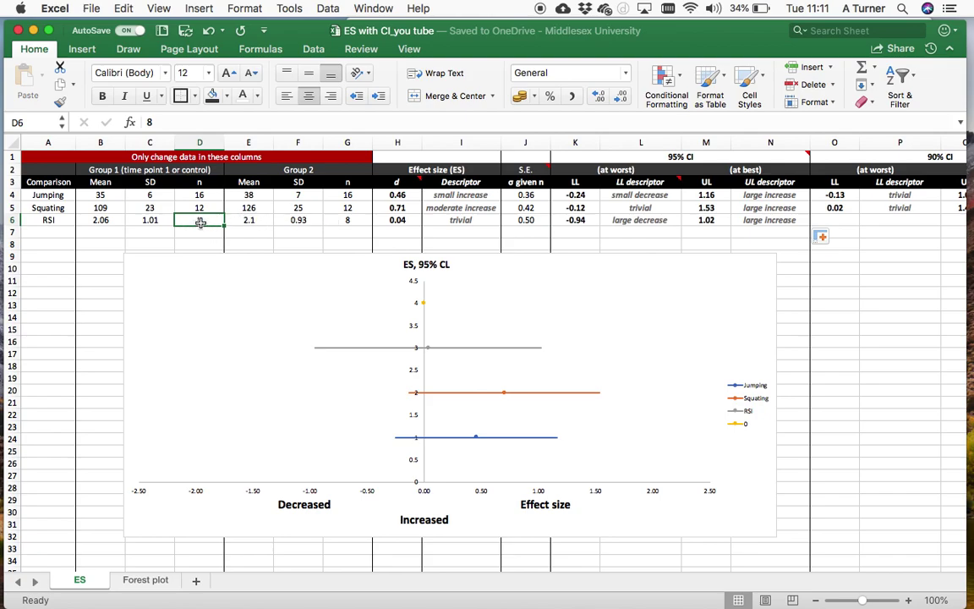
text(20)
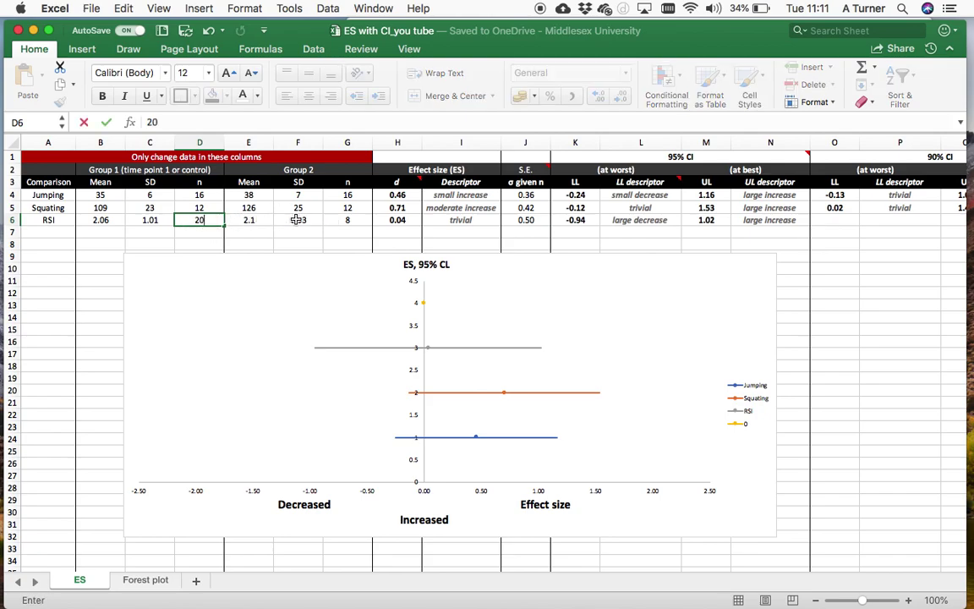
click(349, 218)
text(20)
key(Return)
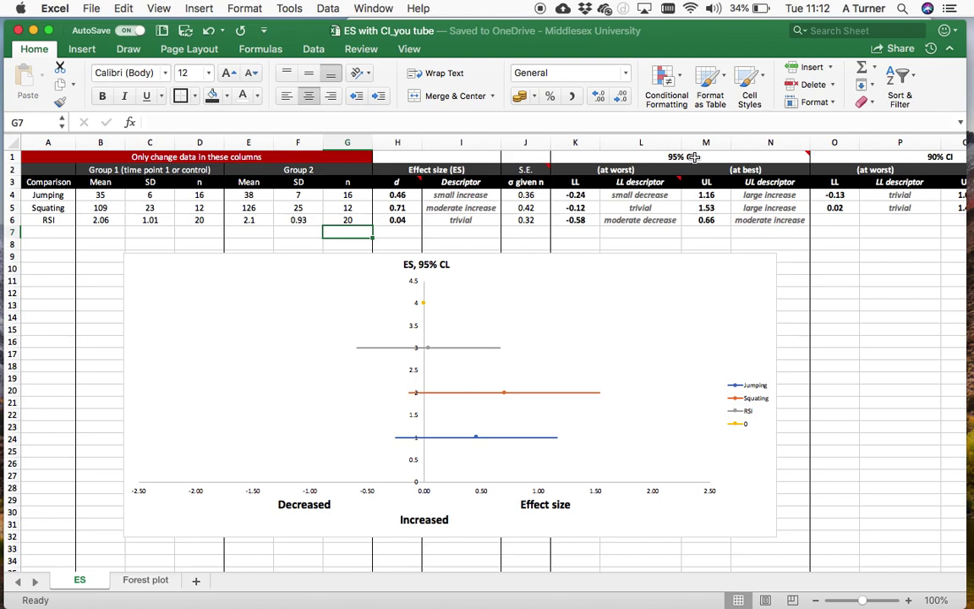
Step: Set the Group 2 mean of the Jumping comparison to 43
scroll(667, 213, right, 3)
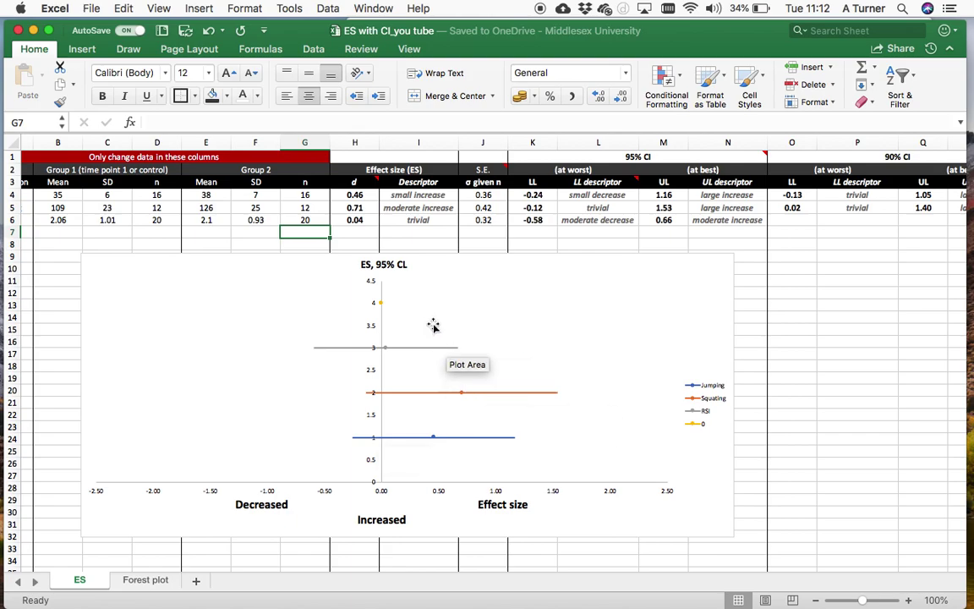
scroll(256, 194, down, 2)
scroll(256, 194, up, 2)
scroll(257, 194, left, 1)
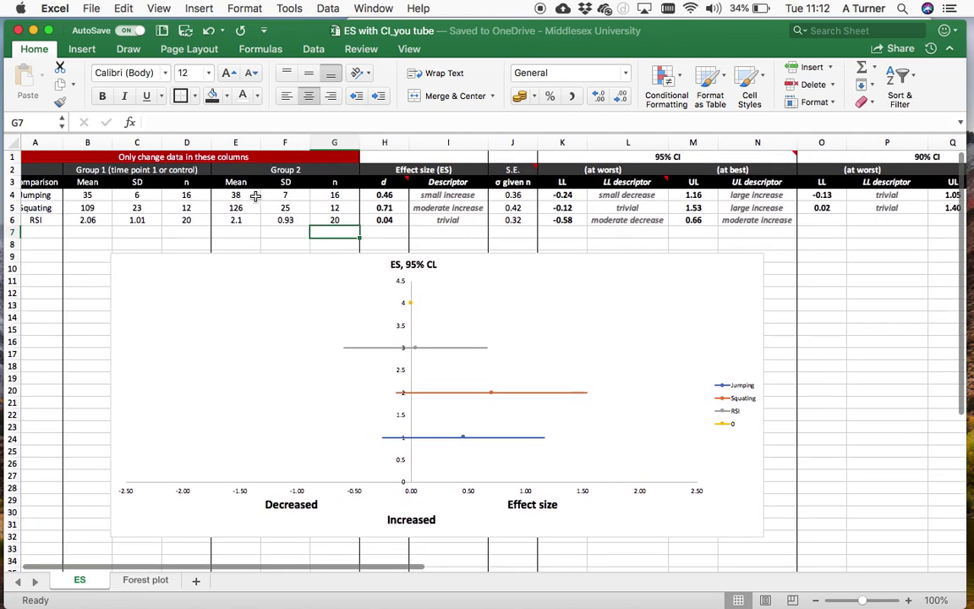
click(256, 196)
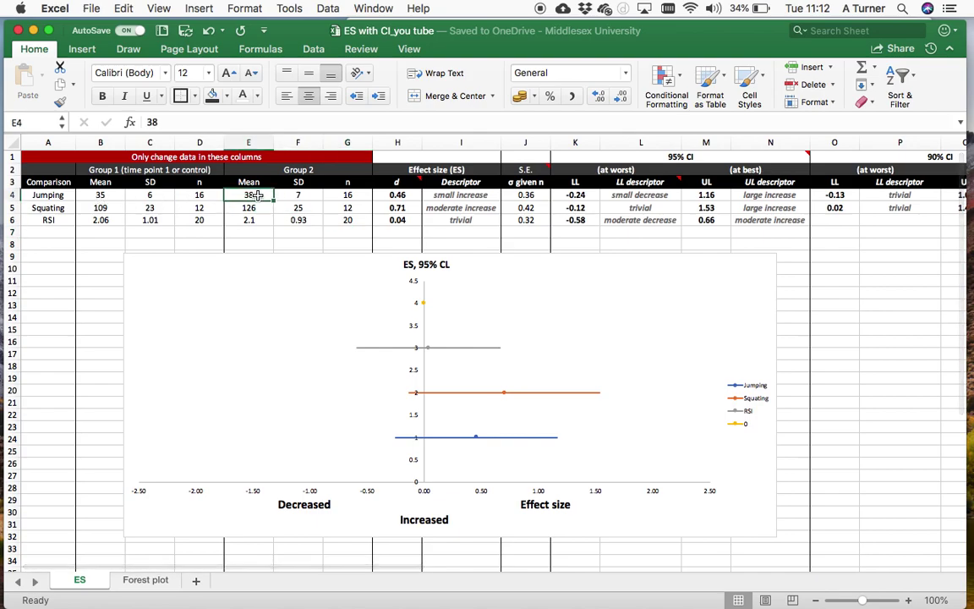
text(43)
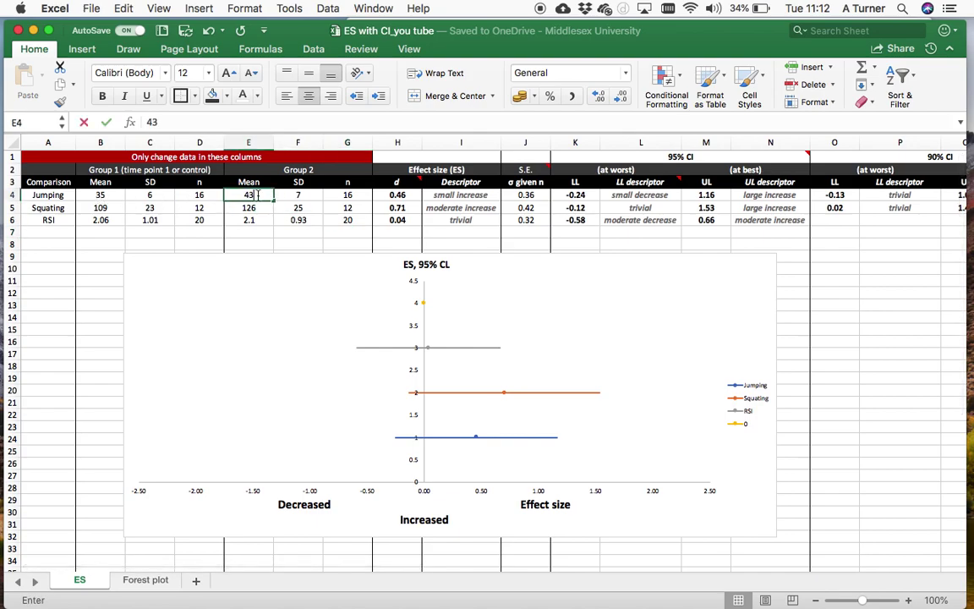
key(Return)
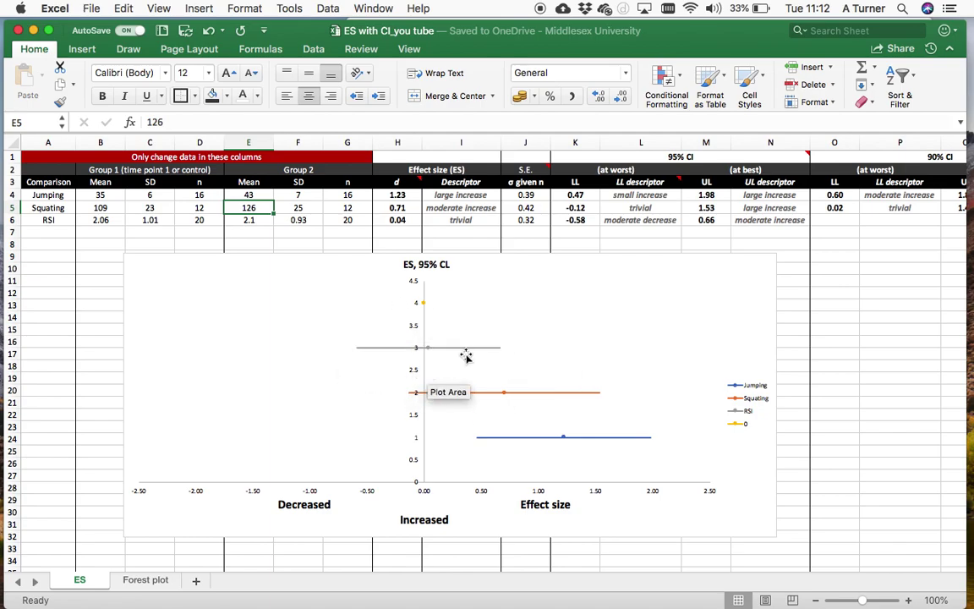
Step: Copy the Sprinting data from T34:Z34 into row 7 of the comparison table, starting at A7
scroll(467, 354, right, 10)
scroll(467, 354, down, 4)
drag(604, 479, 920, 487)
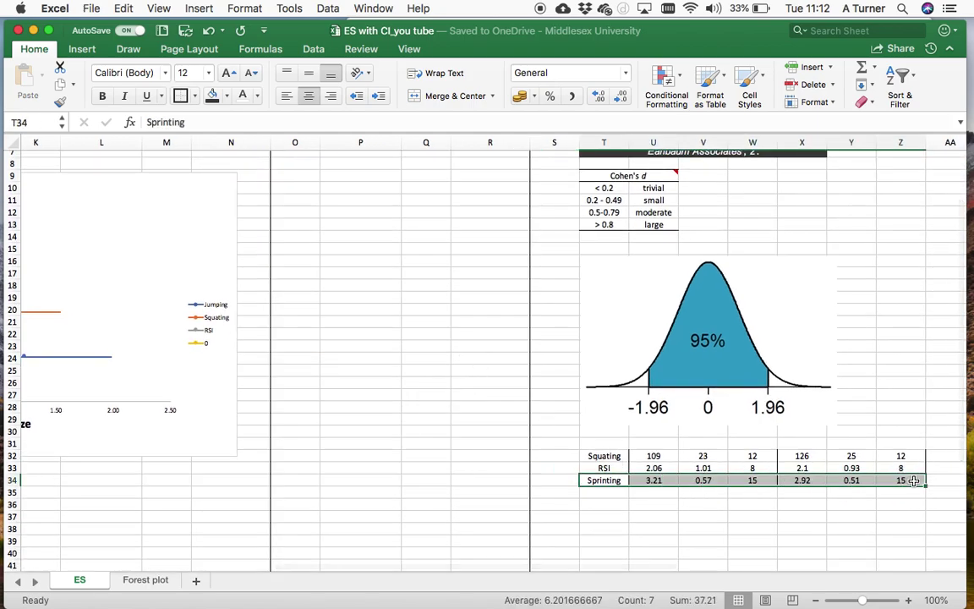
key(super+c)
scroll(914, 485, left, 10)
scroll(914, 485, up, 3)
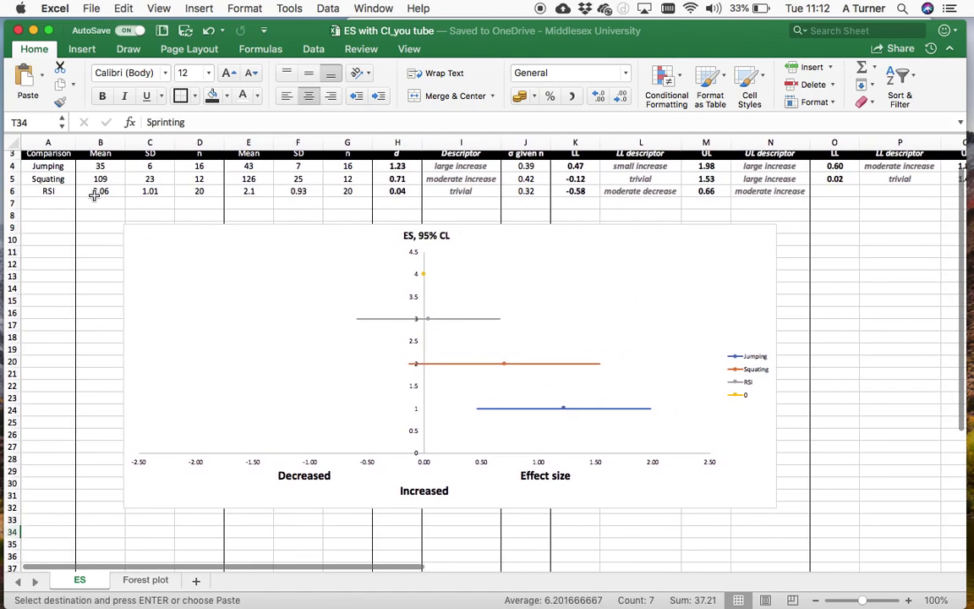
click(33, 204)
key(super+v)
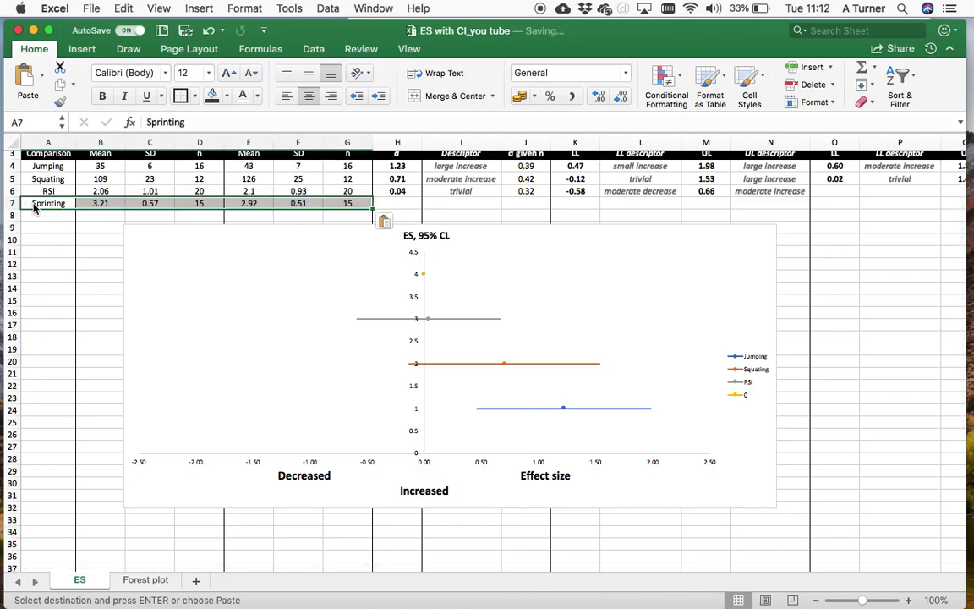
Step: Fill the effect size, standard error and 95% CI formulas in H6:N6 down to the Sprinting row
drag(397, 191, 698, 188)
drag(811, 197, 811, 207)
click(834, 251)
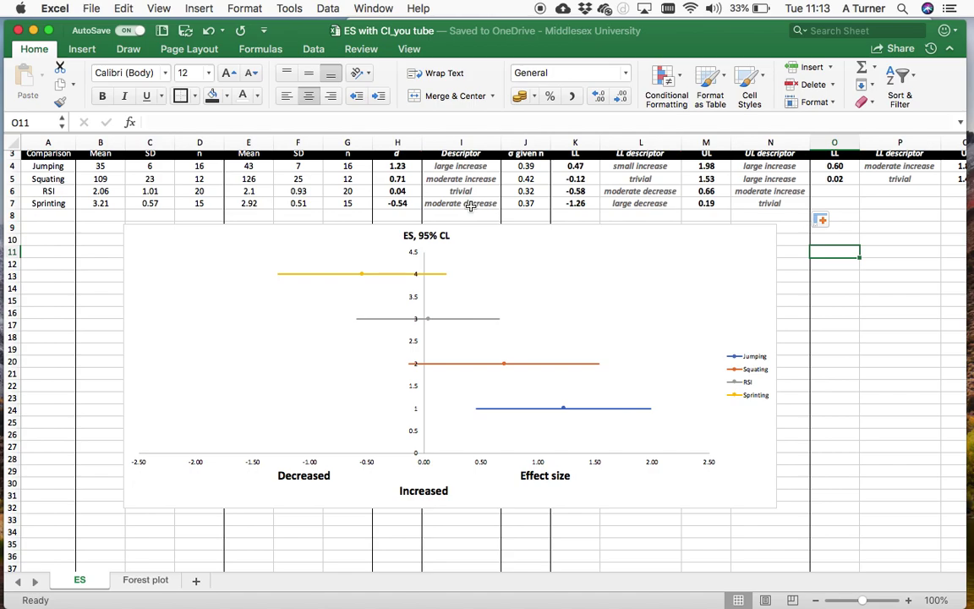
Step: Examine the Sprinting row's effect size formula against the Cohen's d thresholds, along with its standard error formula
click(394, 206)
scroll(412, 205, up, 2)
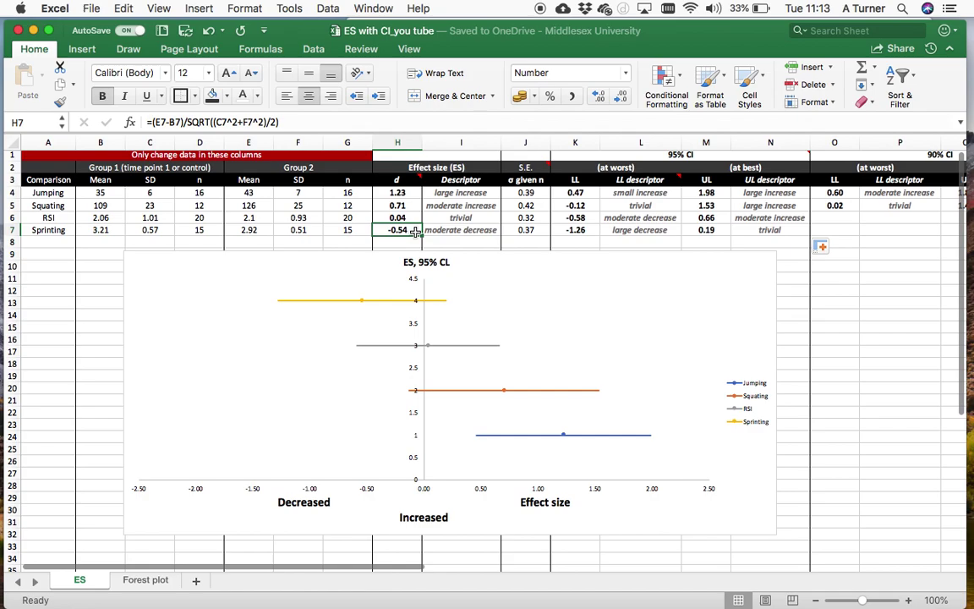
scroll(412, 215, right, 10)
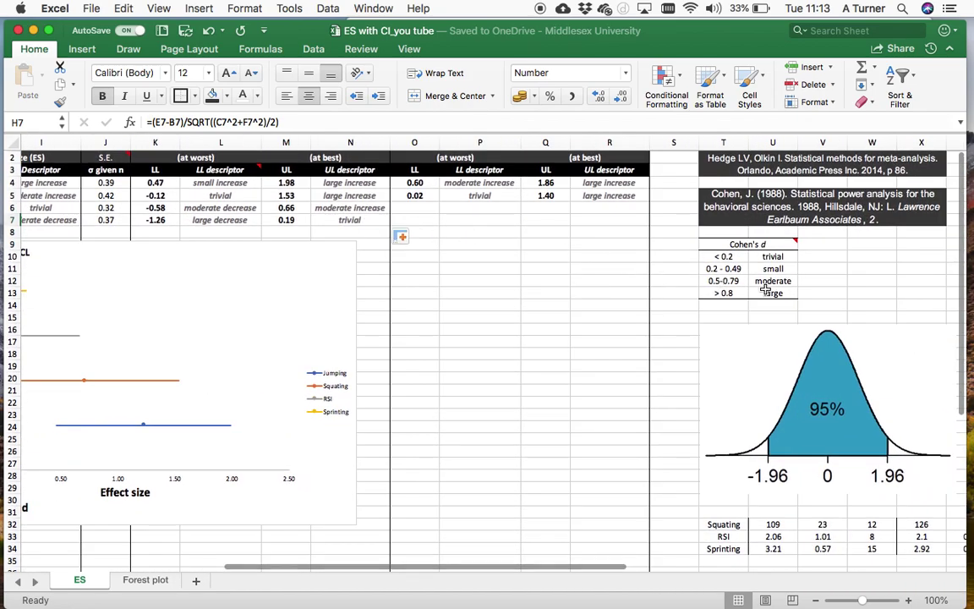
scroll(584, 281, left, 5)
scroll(585, 280, left, 4)
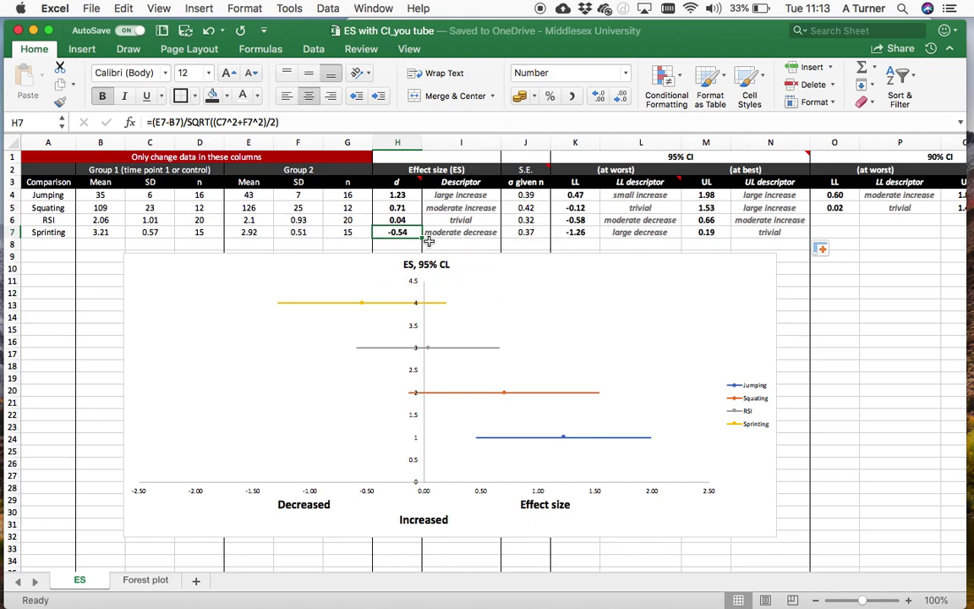
click(533, 233)
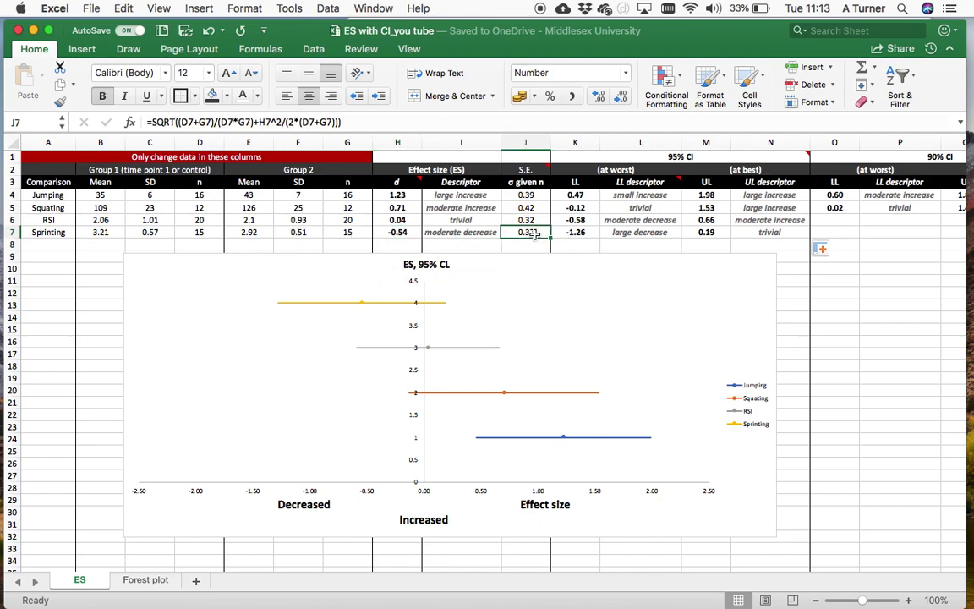
scroll(534, 233, right, 5)
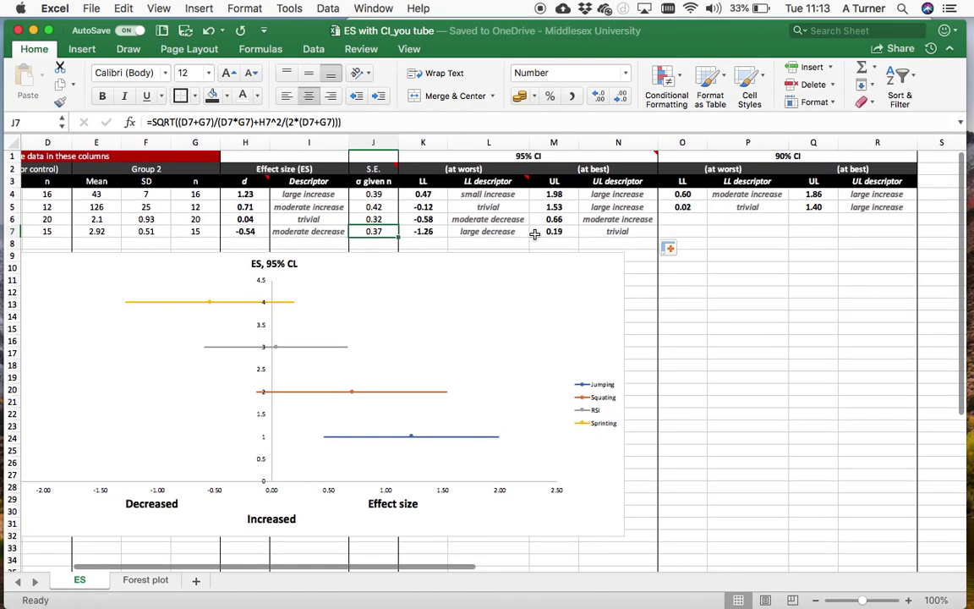
scroll(534, 234, right, 1)
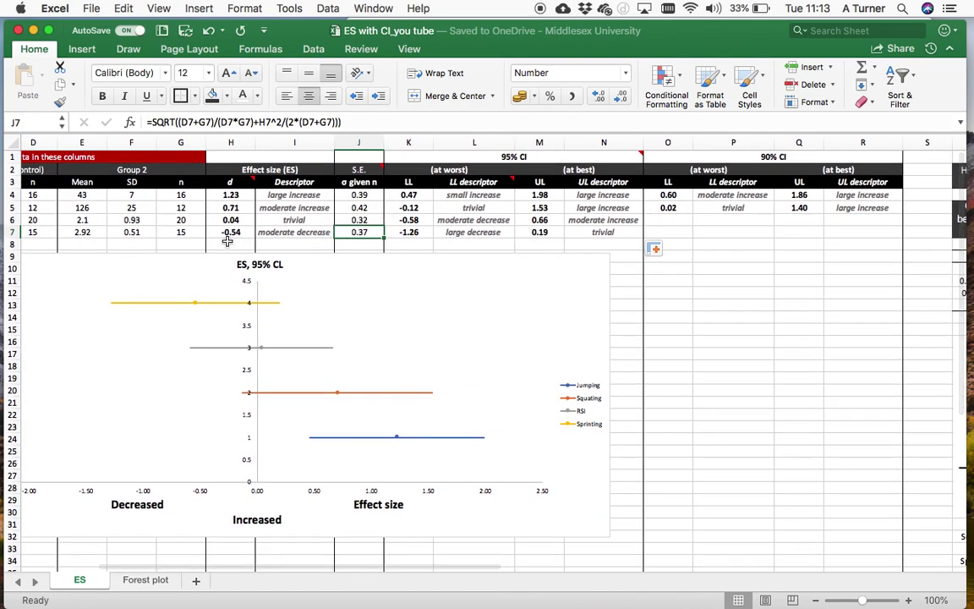
Step: Examine the Sprinting row's 95% CI lower and upper limit formulas and their descriptors
click(412, 235)
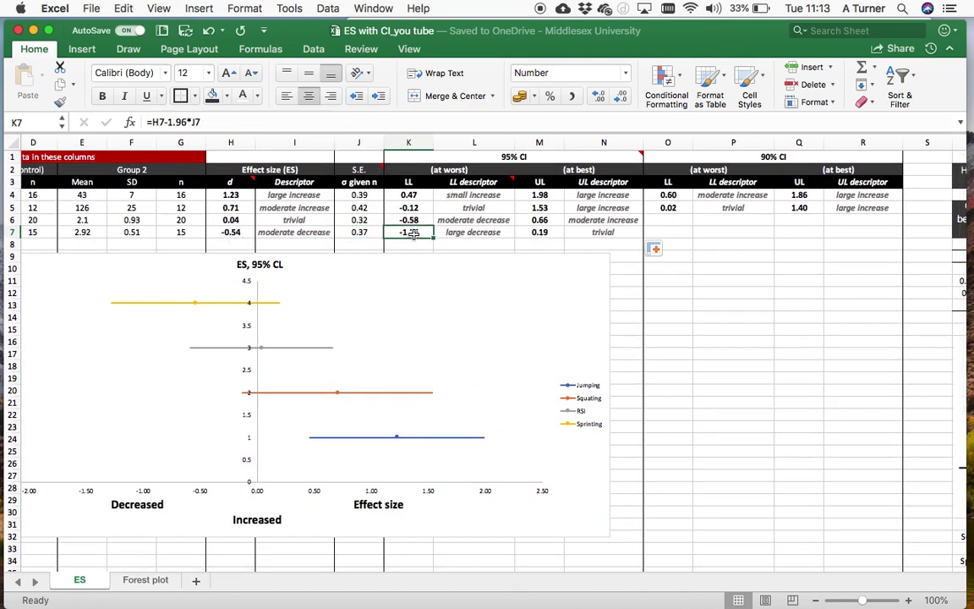
click(536, 232)
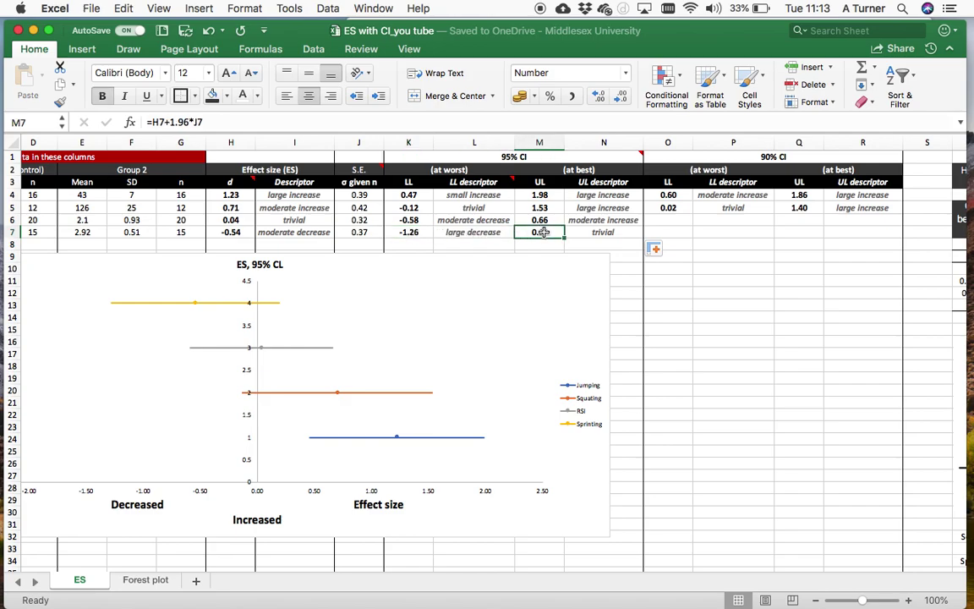
click(477, 230)
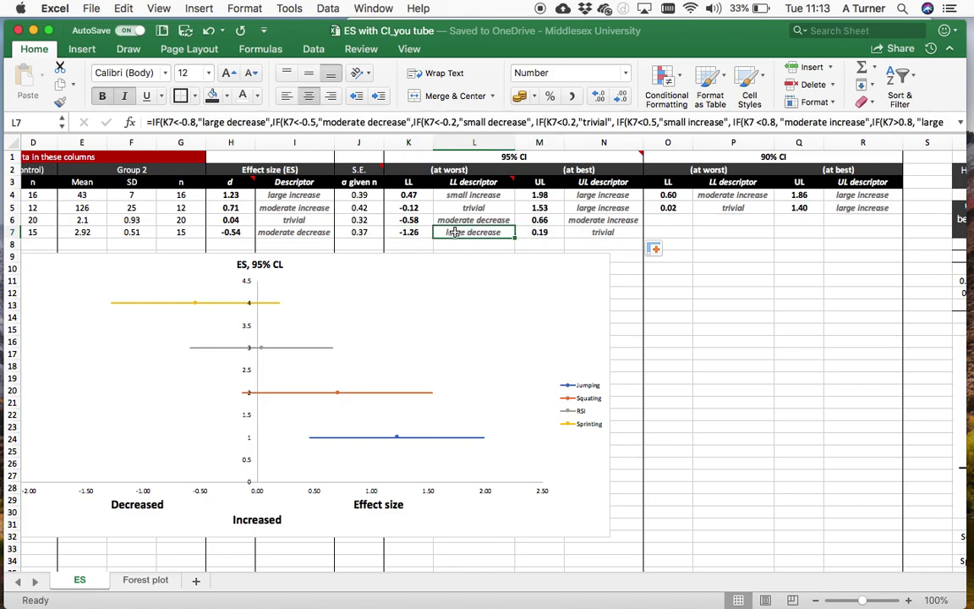
scroll(355, 228, left, 5)
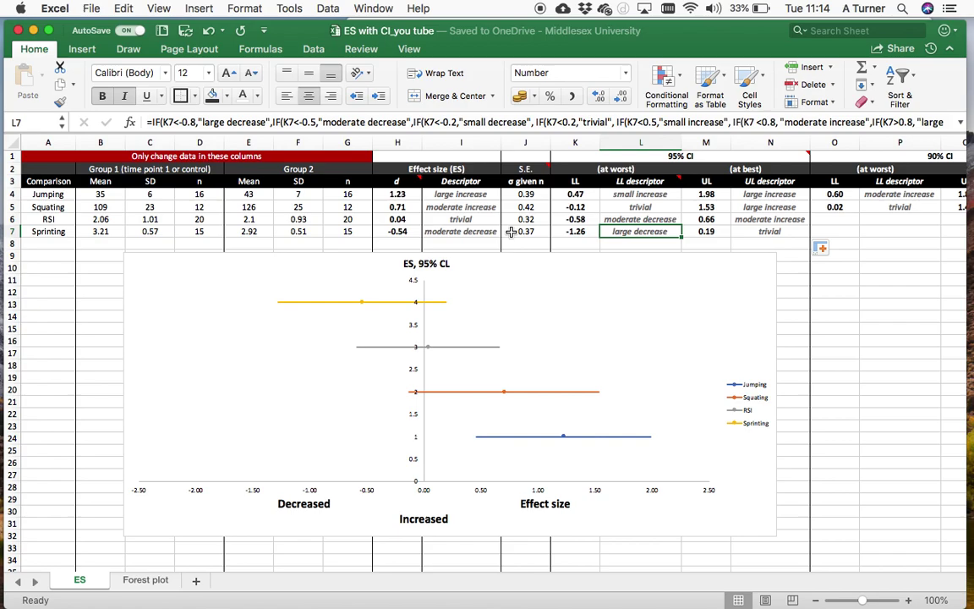
scroll(520, 232, right, 2)
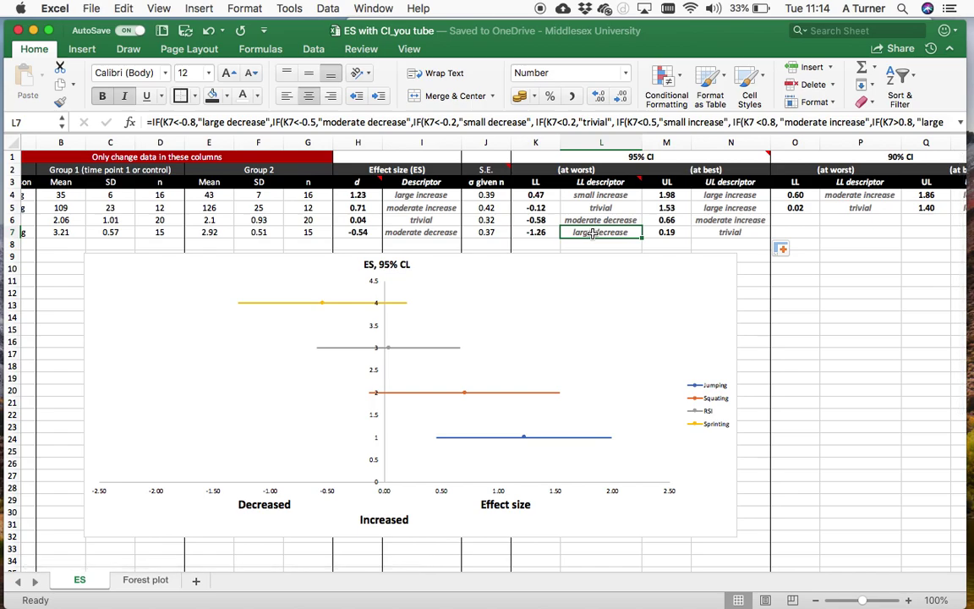
click(735, 233)
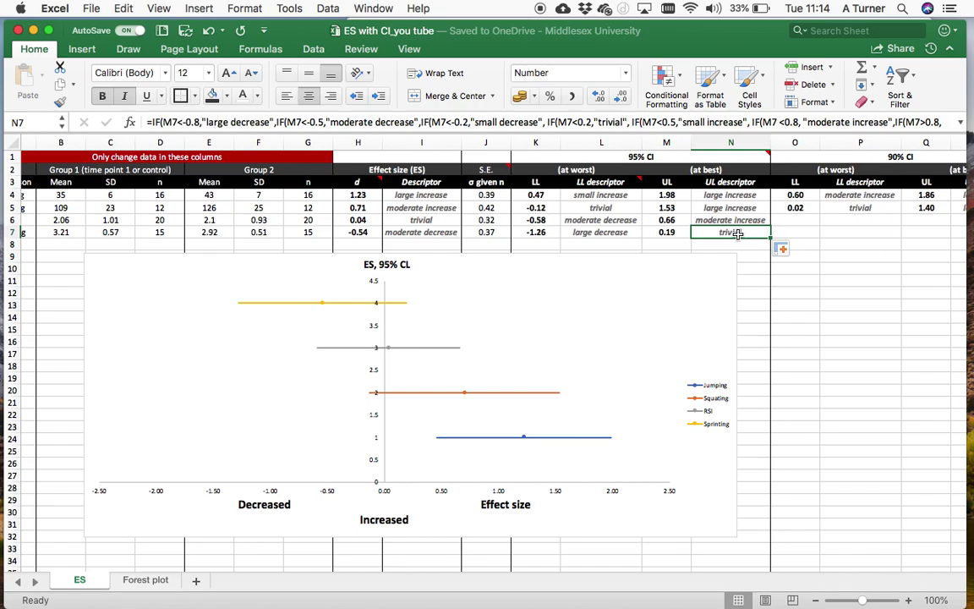
scroll(737, 234, right, 6)
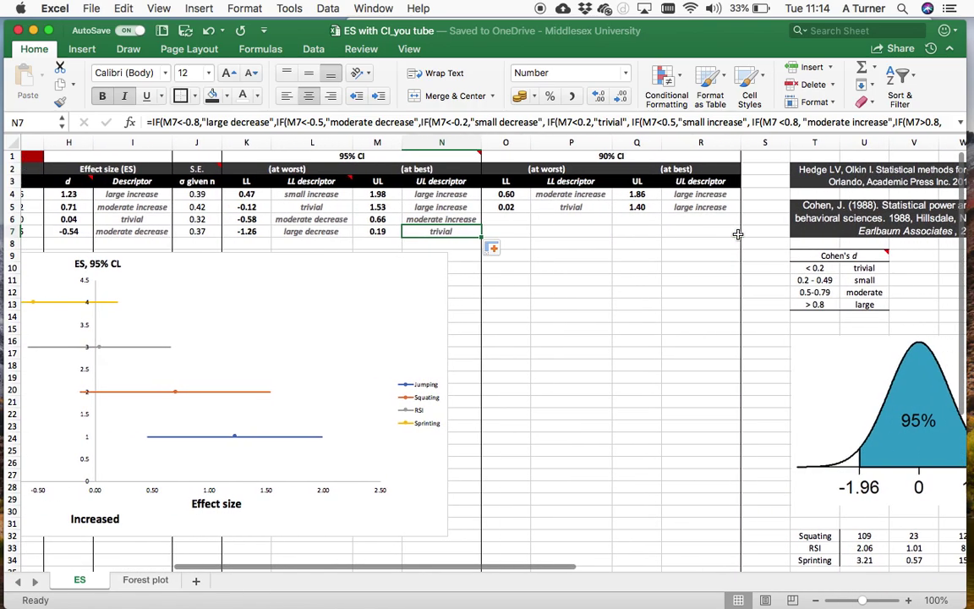
scroll(730, 233, left, 4)
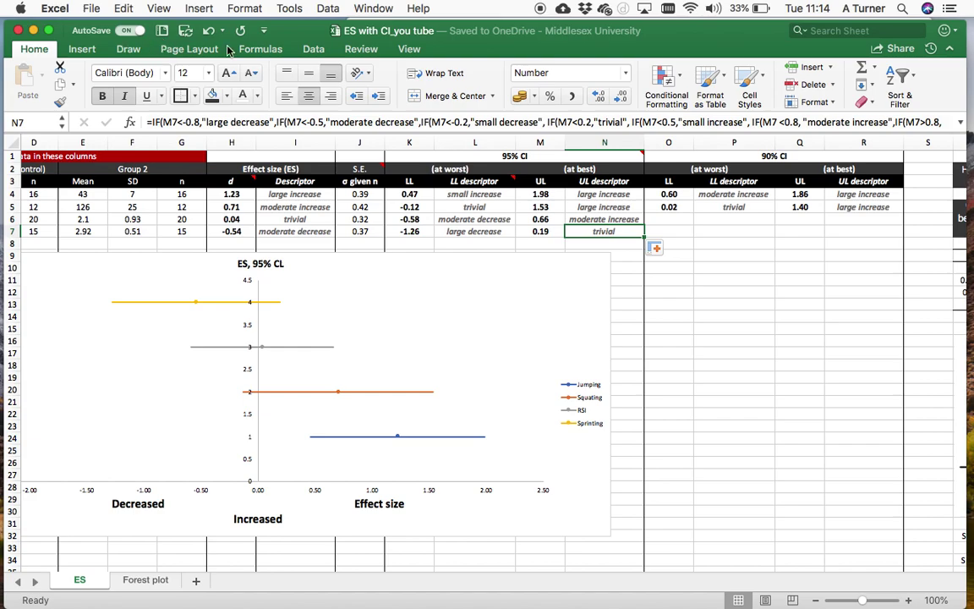
Step: Show all comments on the ES sheet and read the notes on effect size, standard error, descriptors and 95% CI
click(361, 49)
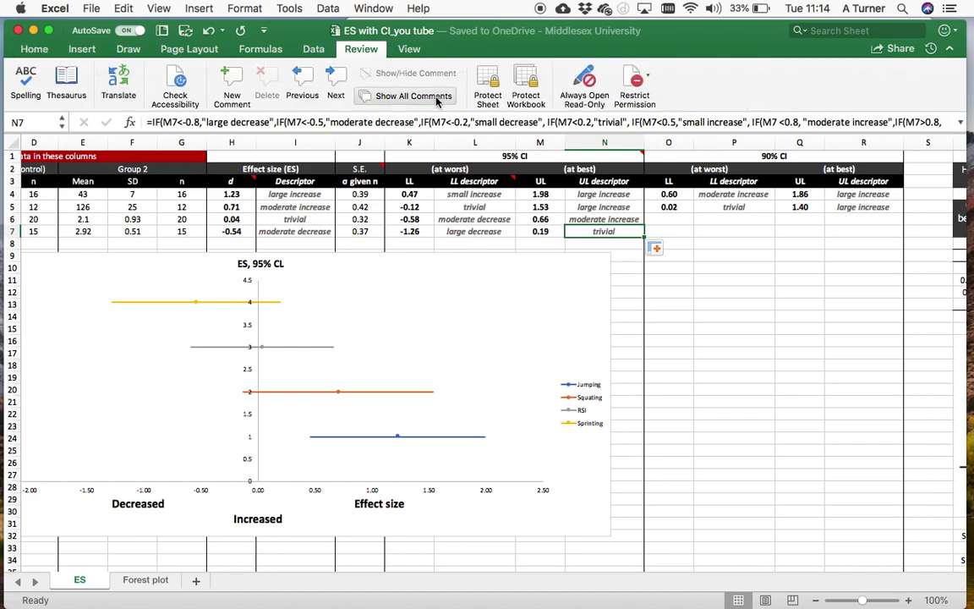
click(397, 96)
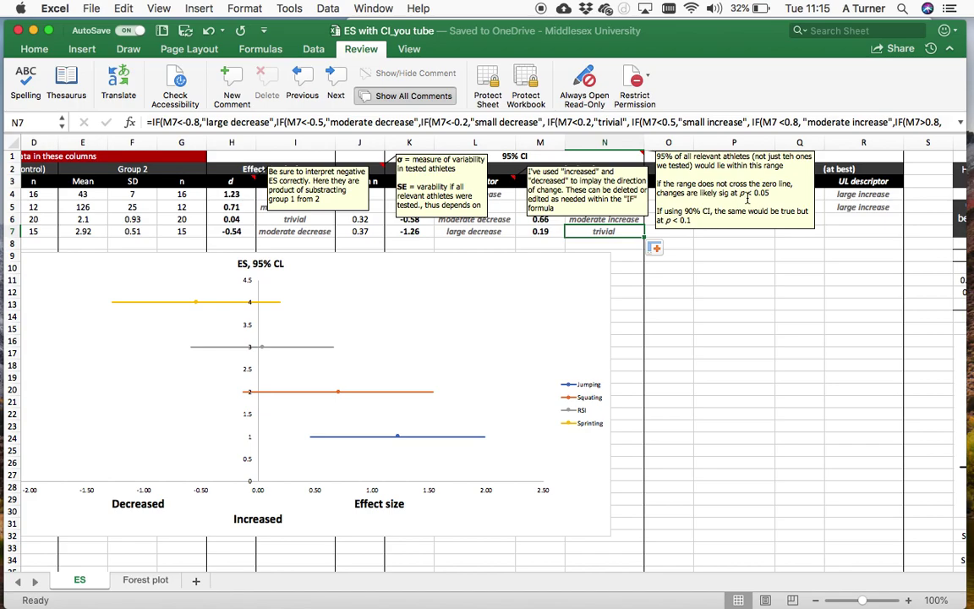
scroll(747, 196, right, 2)
scroll(507, 296, left, 1)
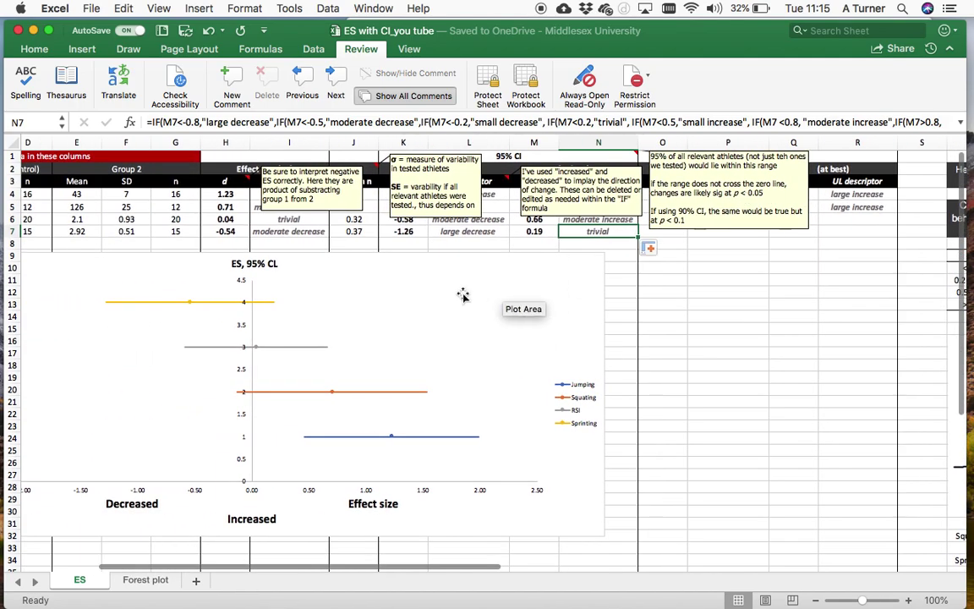
Step: Examine how the first comparison name in A2 of the Forest plot sheet links to the Comparison column on the ES sheet
click(146, 580)
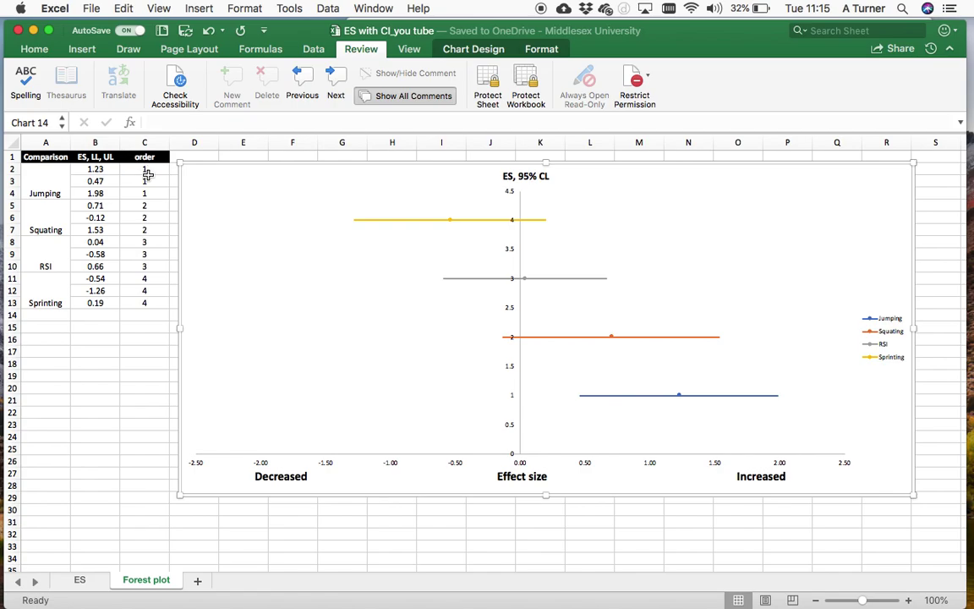
click(51, 179)
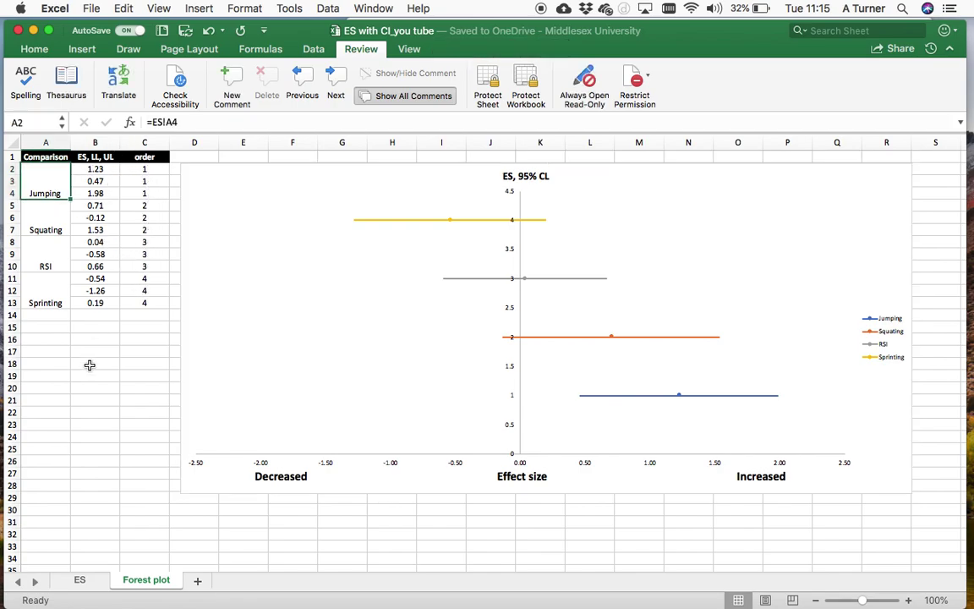
click(80, 580)
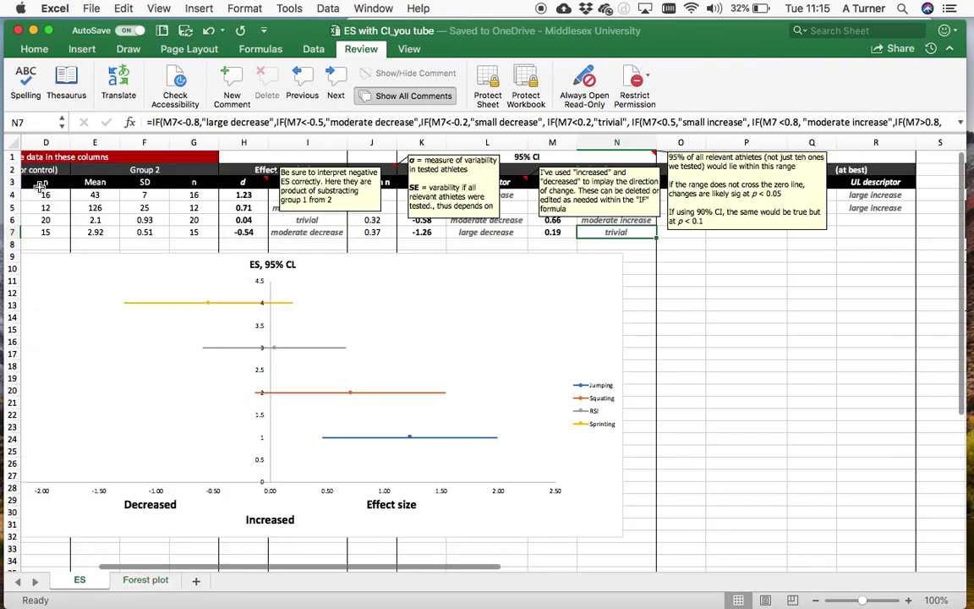
scroll(40, 186, left, 3)
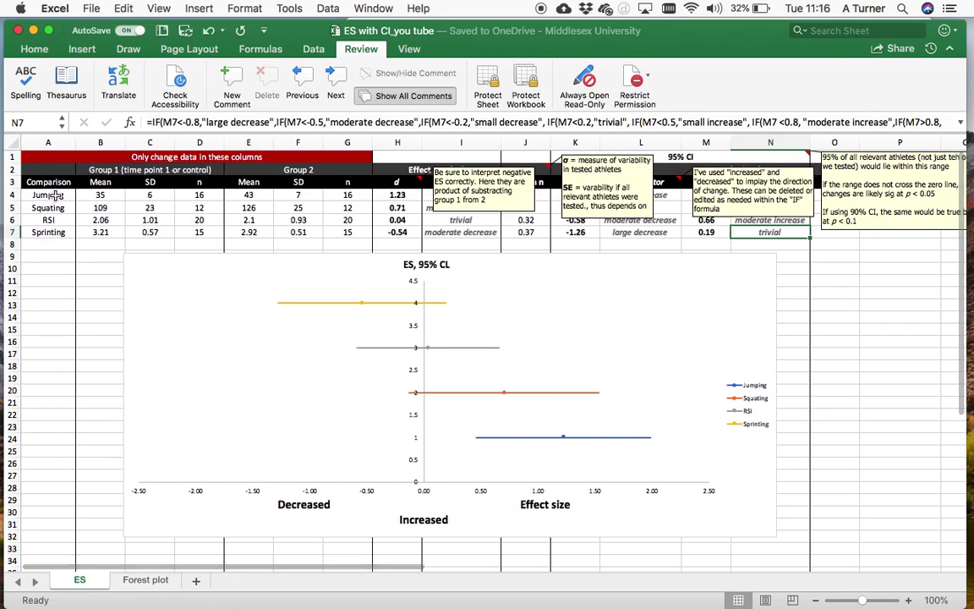
Step: Re-enter cell B2 of the Forest plot sheet as a link to the Jumping effect size, =ES!H4
click(145, 580)
click(96, 169)
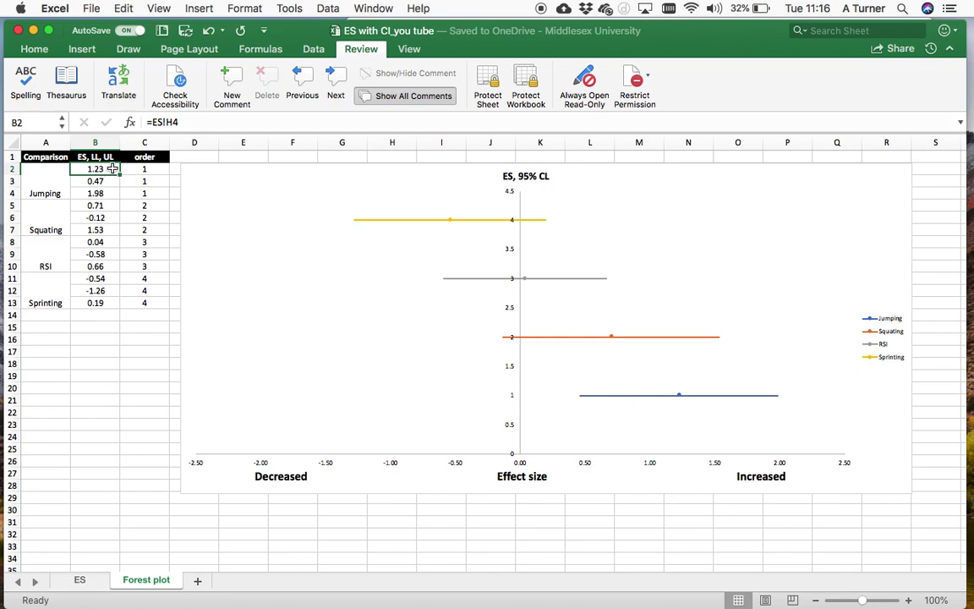
text(=)
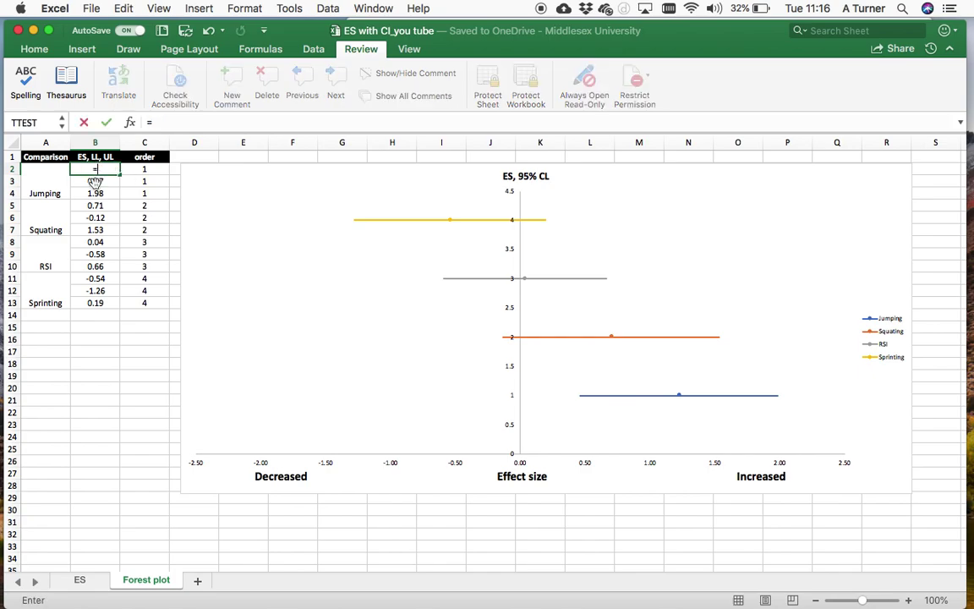
click(80, 580)
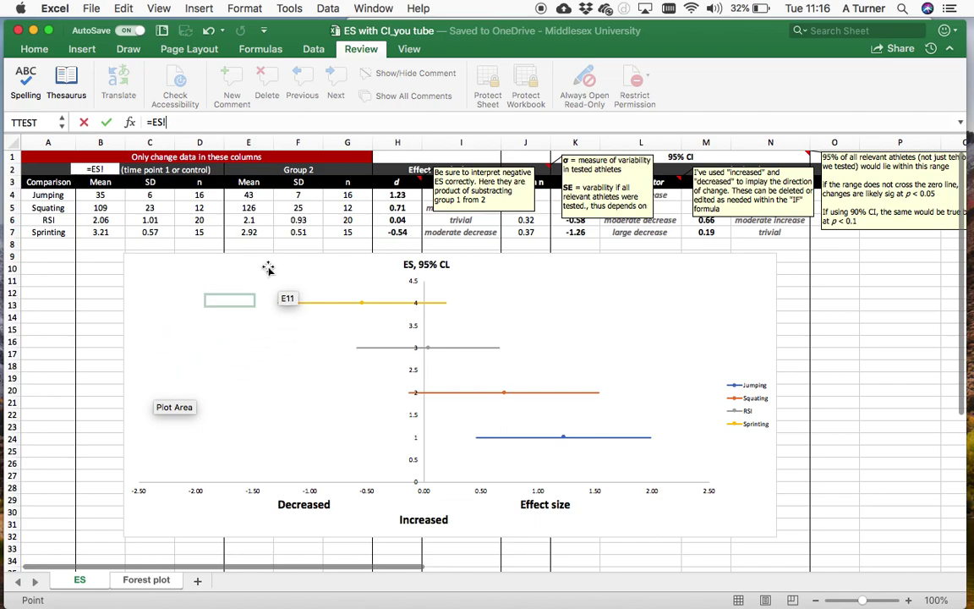
click(398, 196)
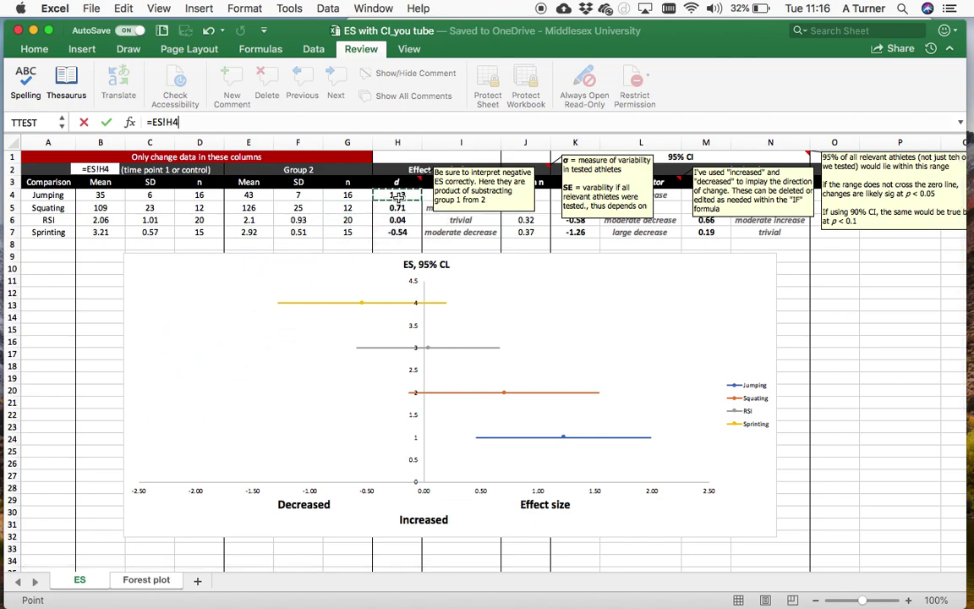
key(Return)
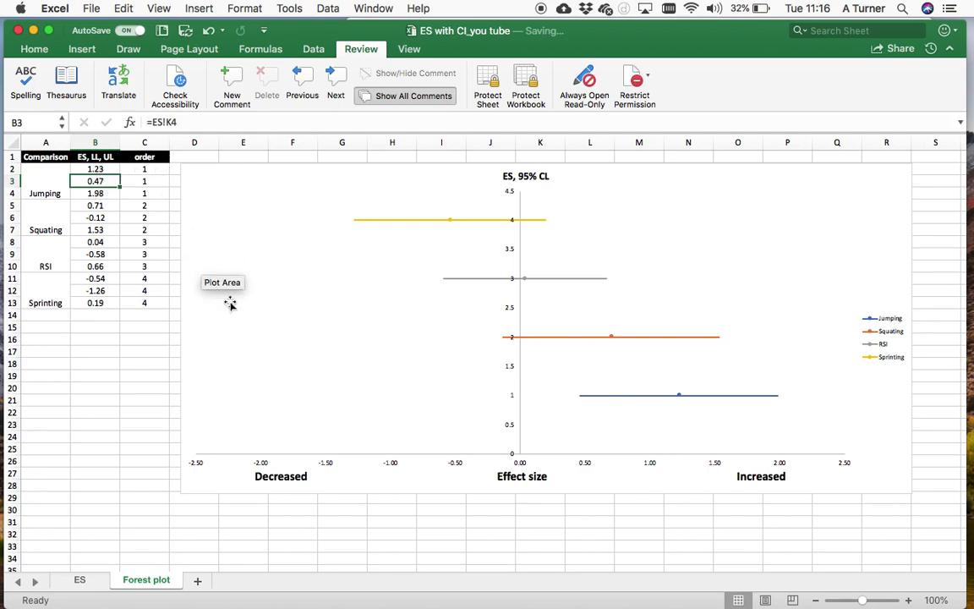
Step: Insert a scatter chart with smooth lines and no markers from the Jumping data in B2:C4
mouse_move(653, 399)
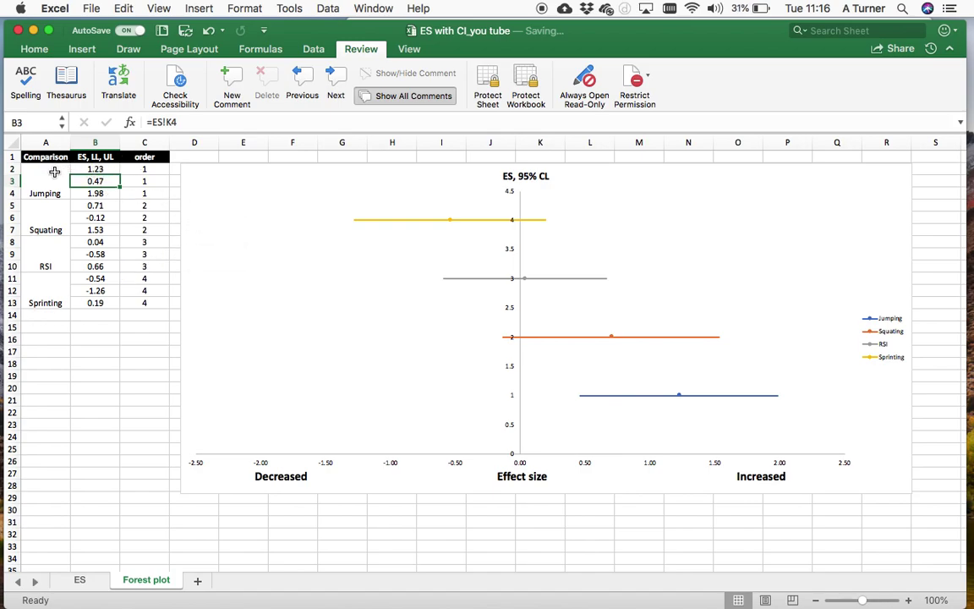
drag(85, 170, 152, 193)
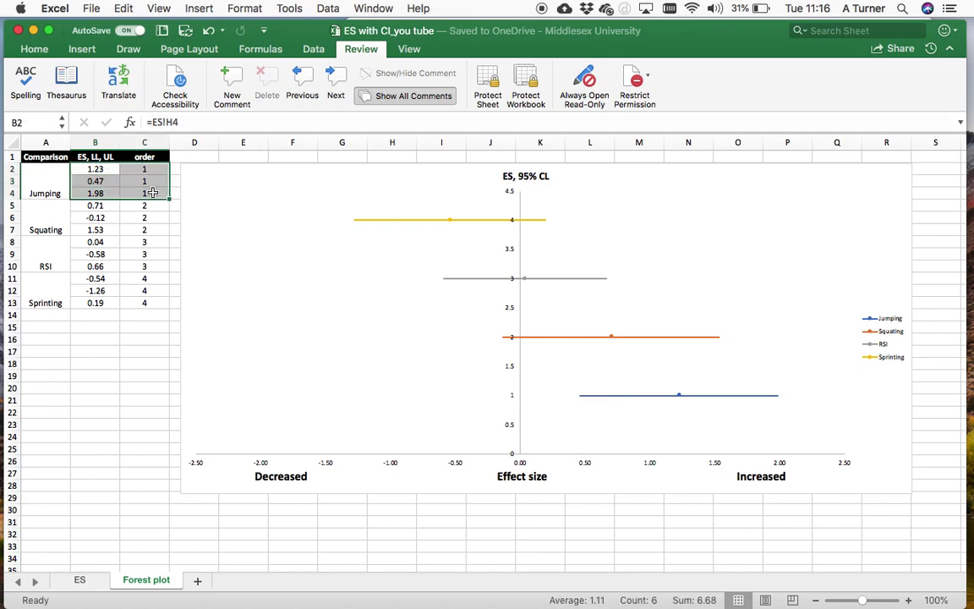
click(82, 49)
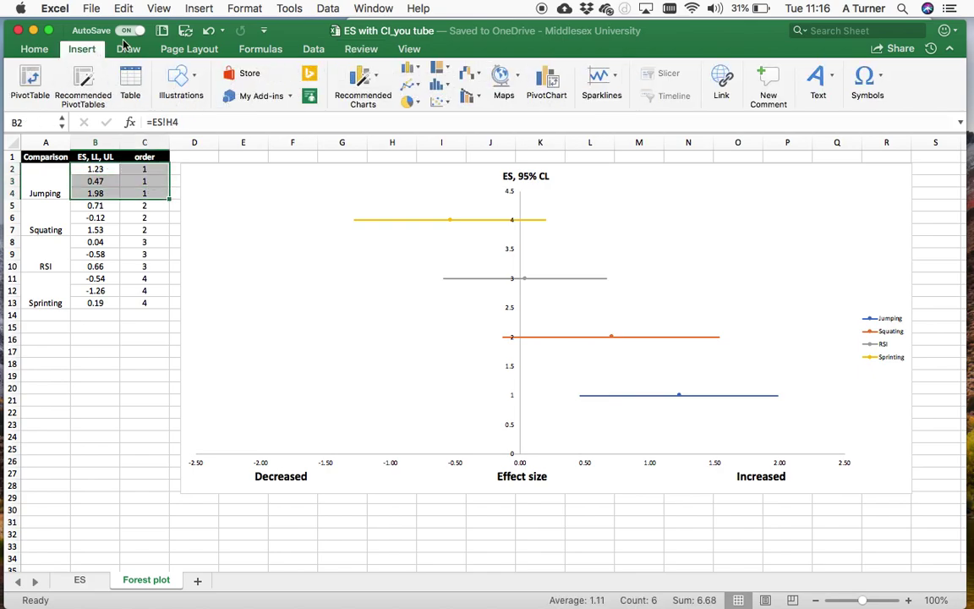
click(441, 101)
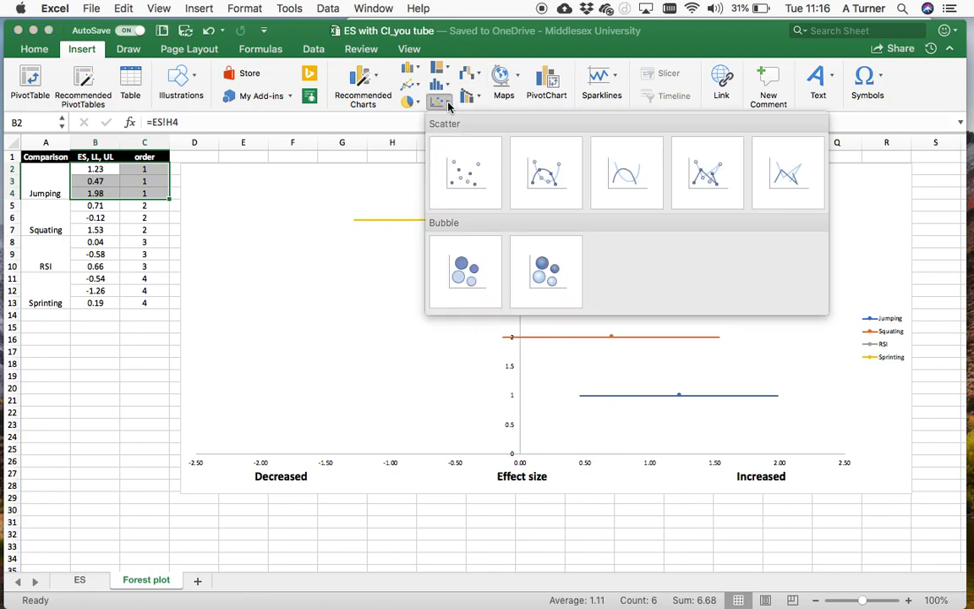
click(616, 169)
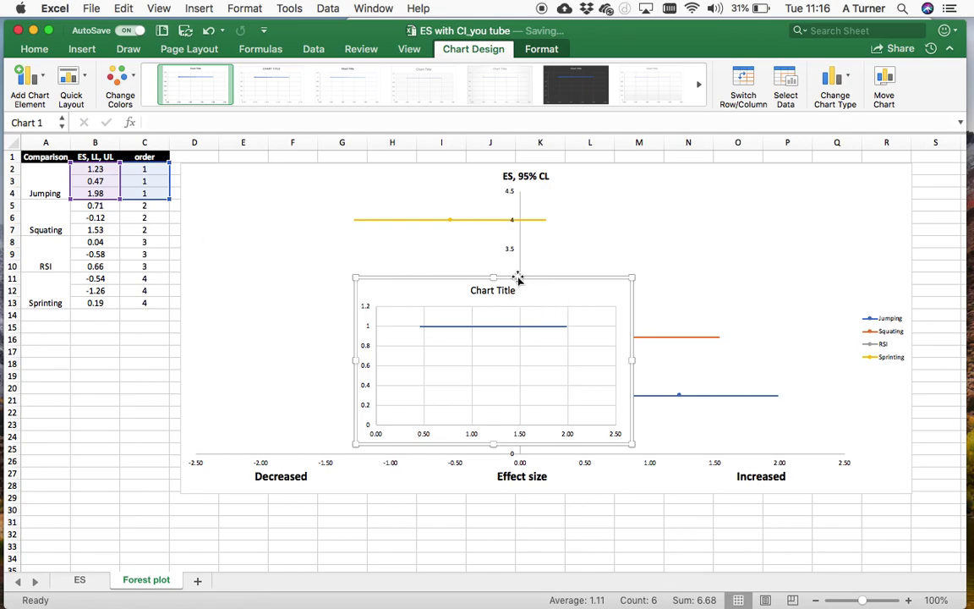
Step: Set the new chart's first series name to the merged Jumping cell, A2:A4
click(786, 78)
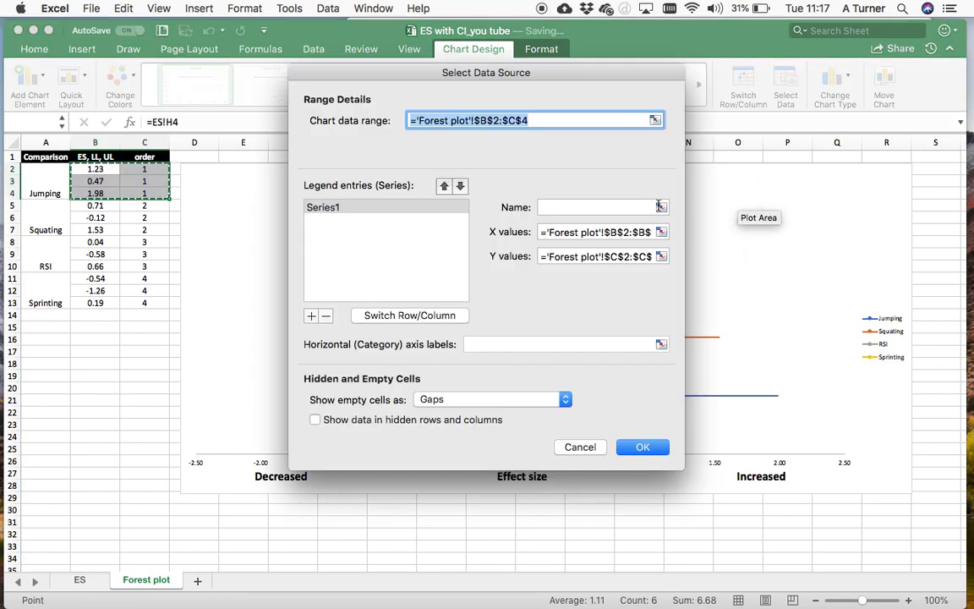
key(BackSpace)
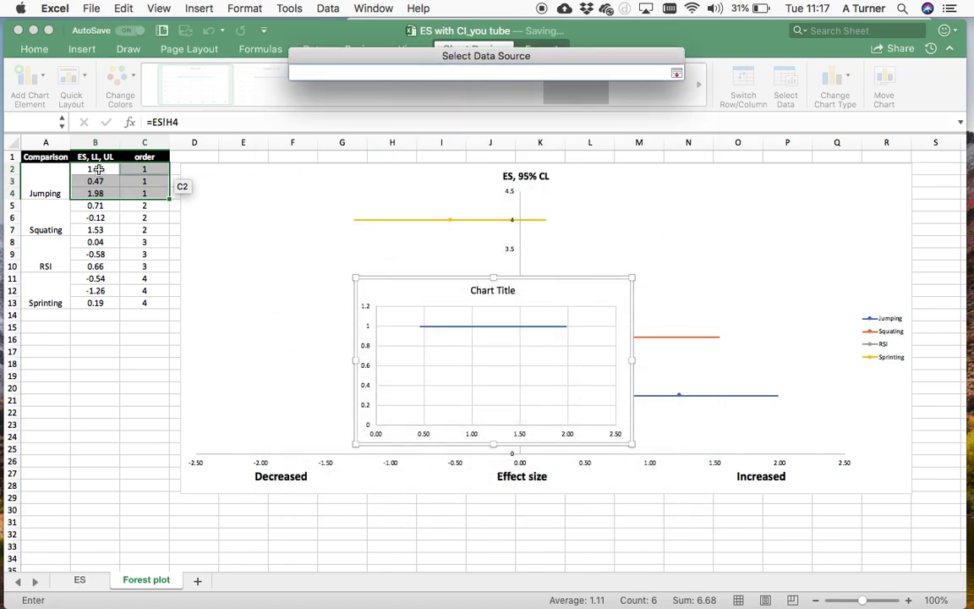
drag(34, 183, 42, 193)
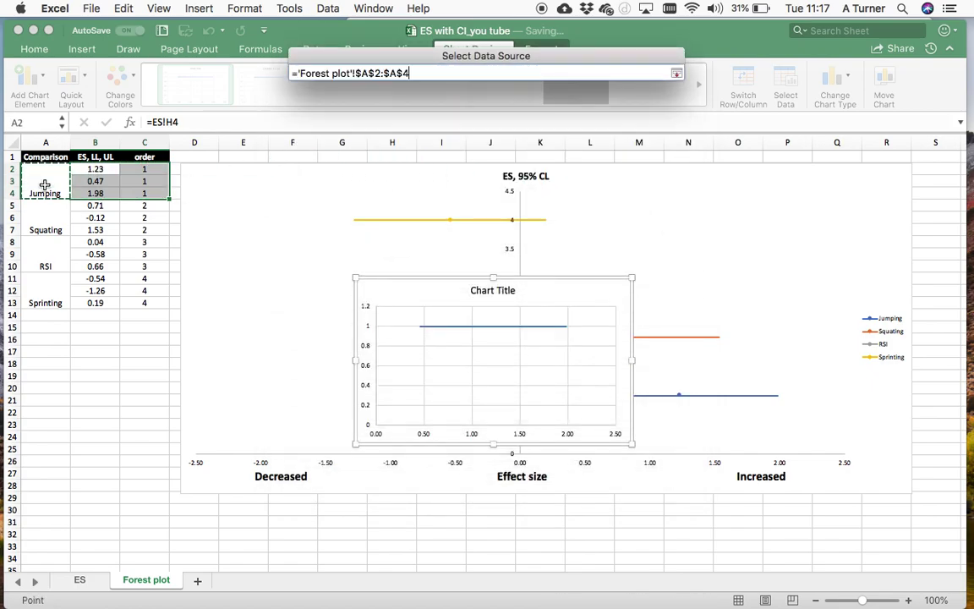
click(675, 73)
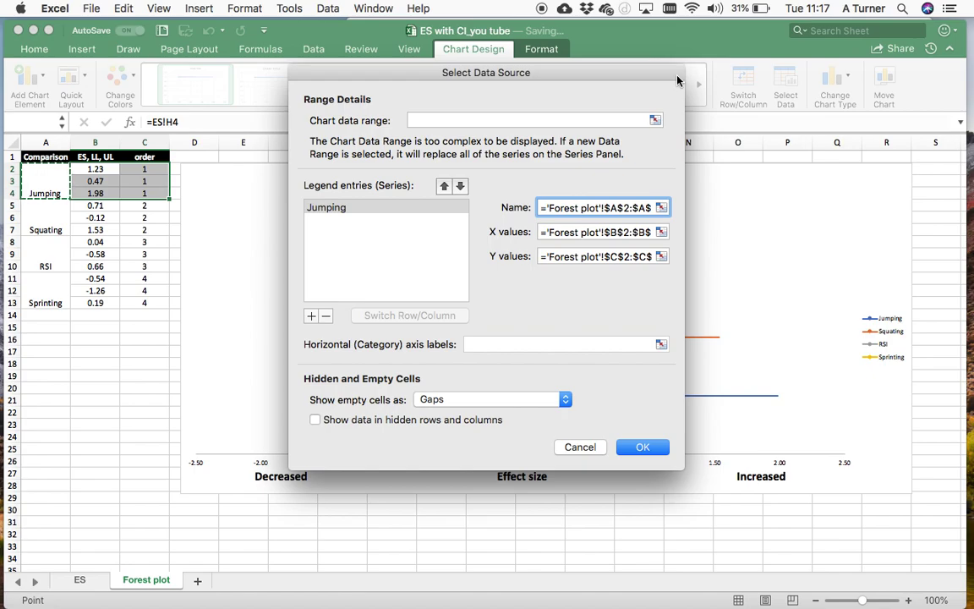
Step: Check which cell ranges supply the X values and Y values of the Jumping series
click(662, 232)
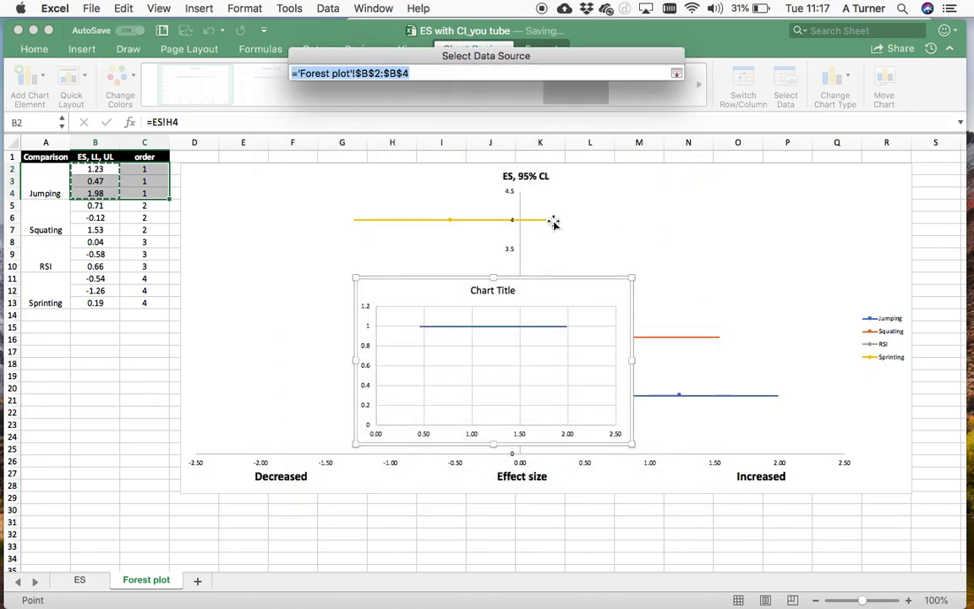
click(678, 71)
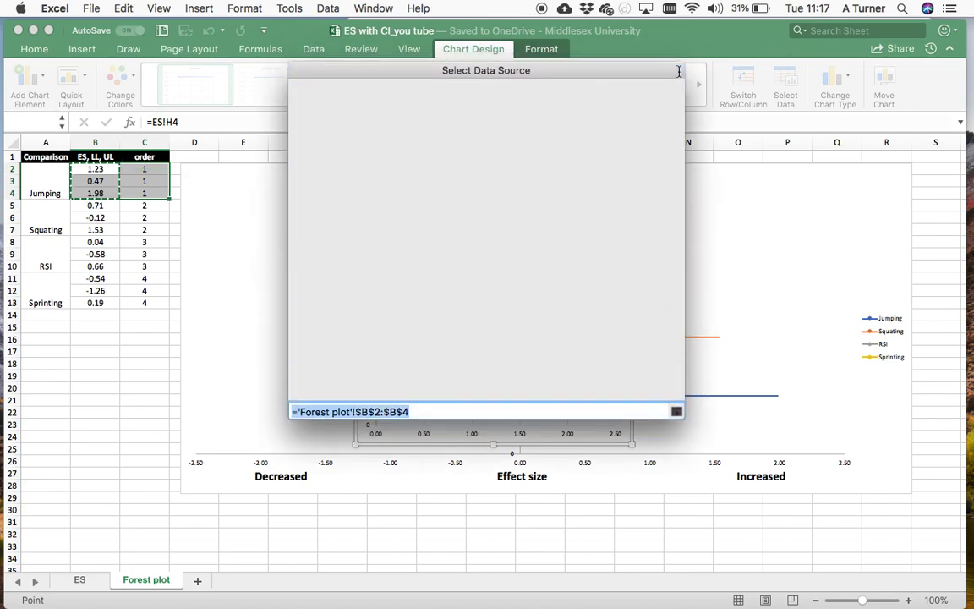
click(663, 253)
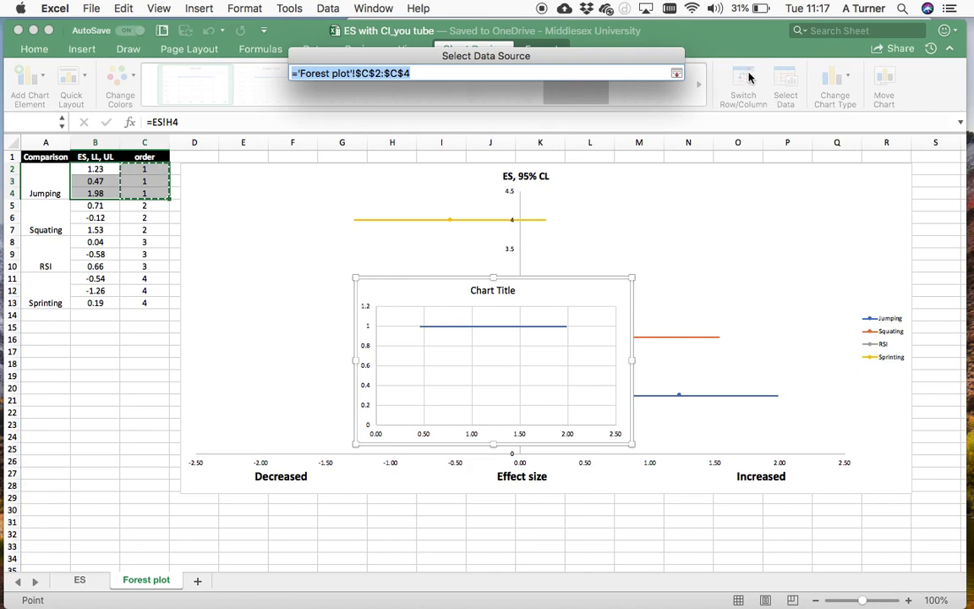
click(676, 73)
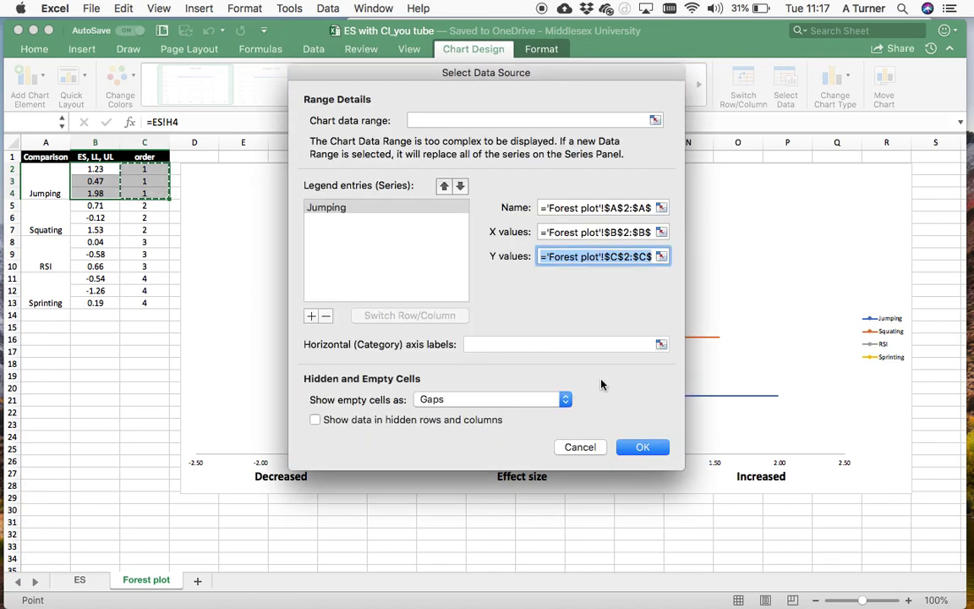
Step: Add a second series to the chart and take its name from the Squating cell, A5:A7
click(310, 316)
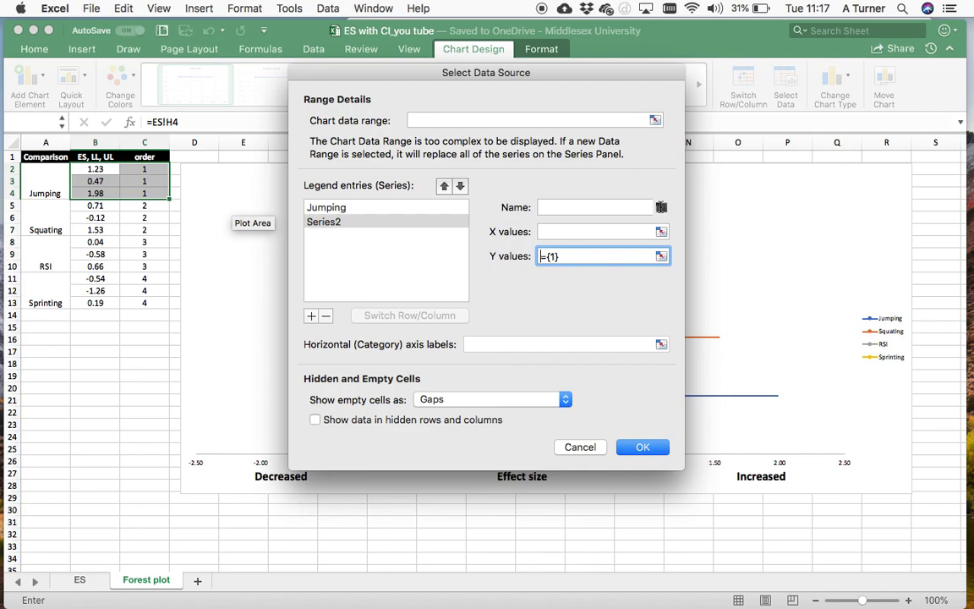
click(660, 207)
click(45, 229)
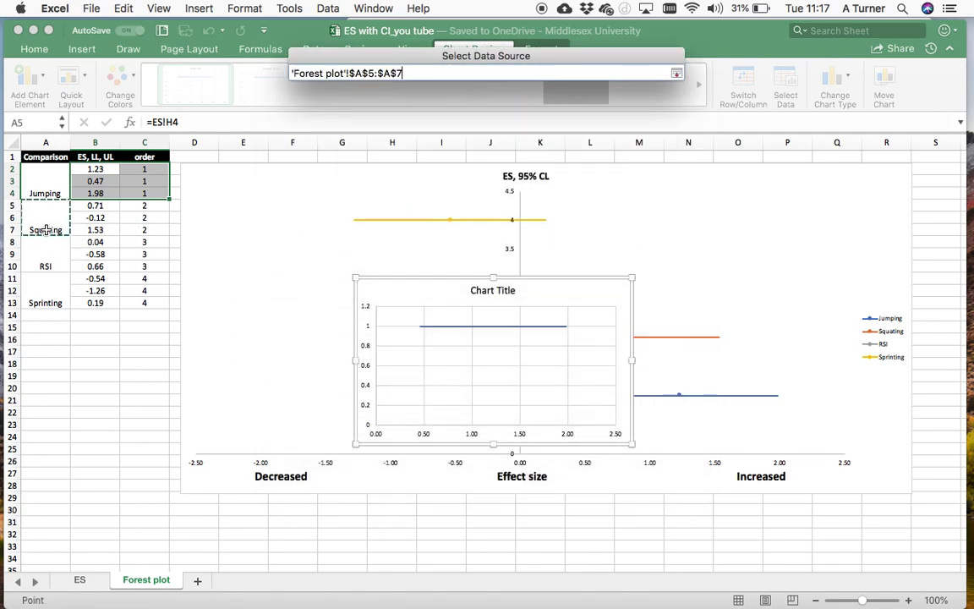
click(676, 73)
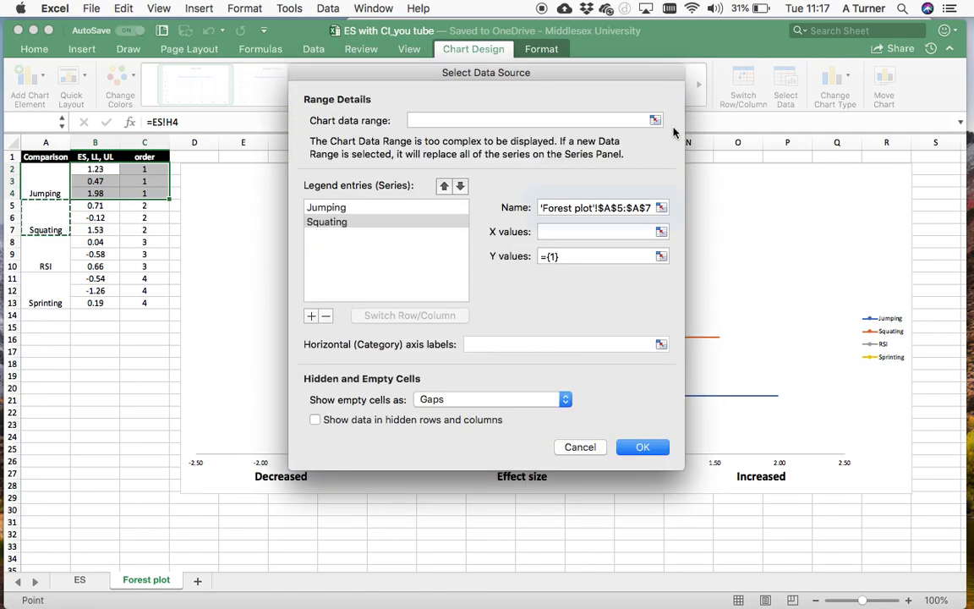
Step: Set the Squating series' X values to B5:B7 and Y values to C5:C7, and apply the data source changes
click(660, 231)
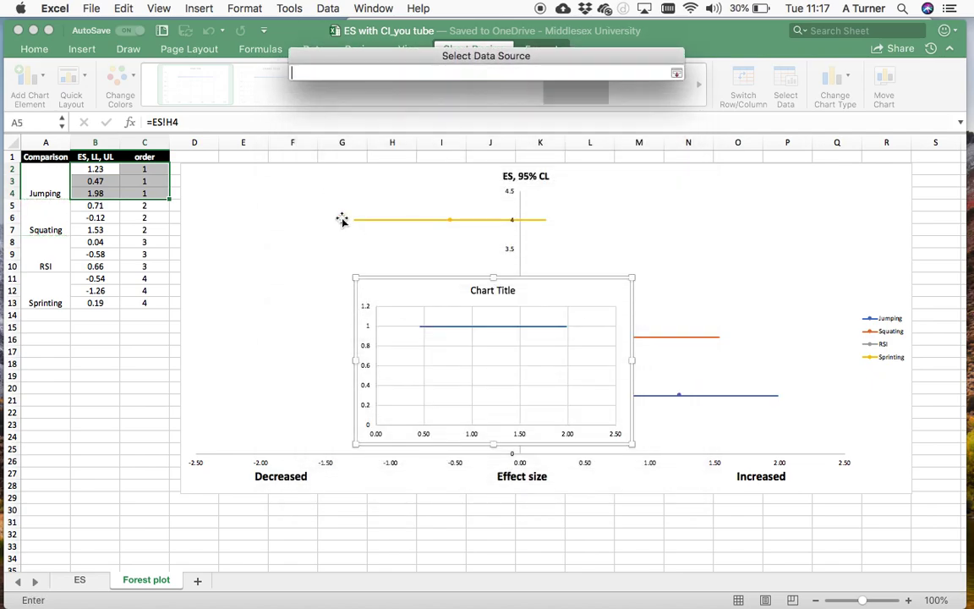
drag(105, 207, 107, 231)
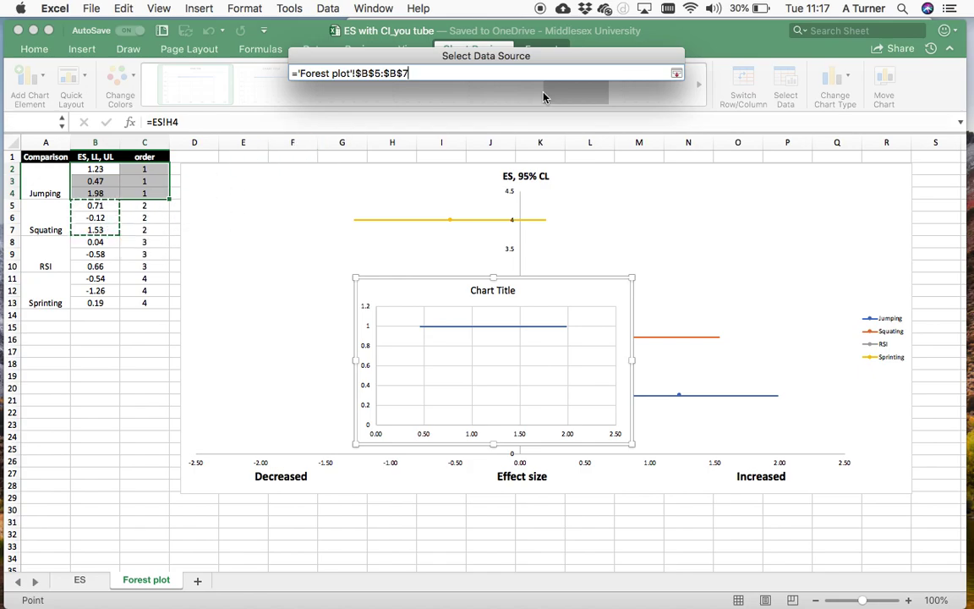
click(676, 74)
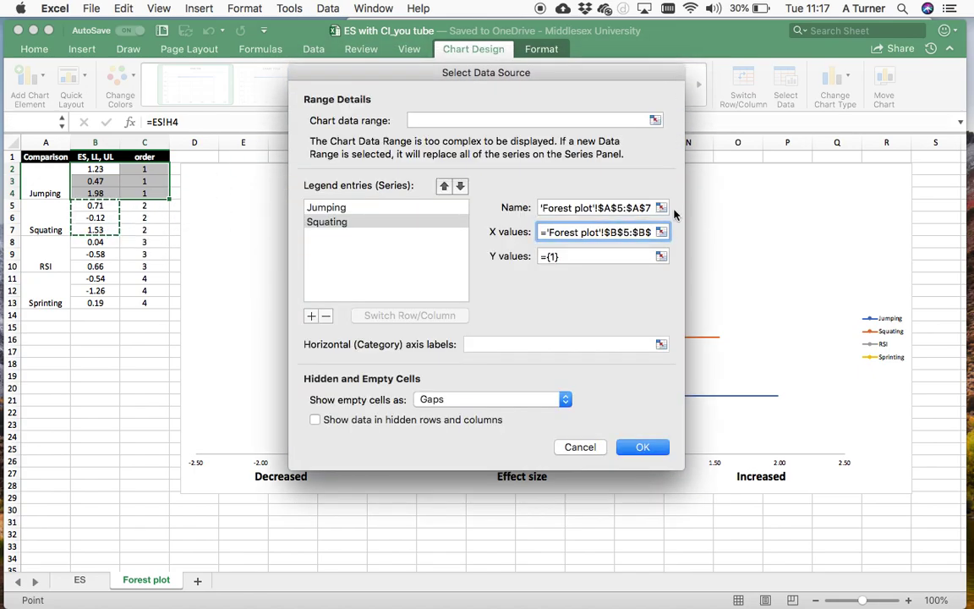
click(661, 256)
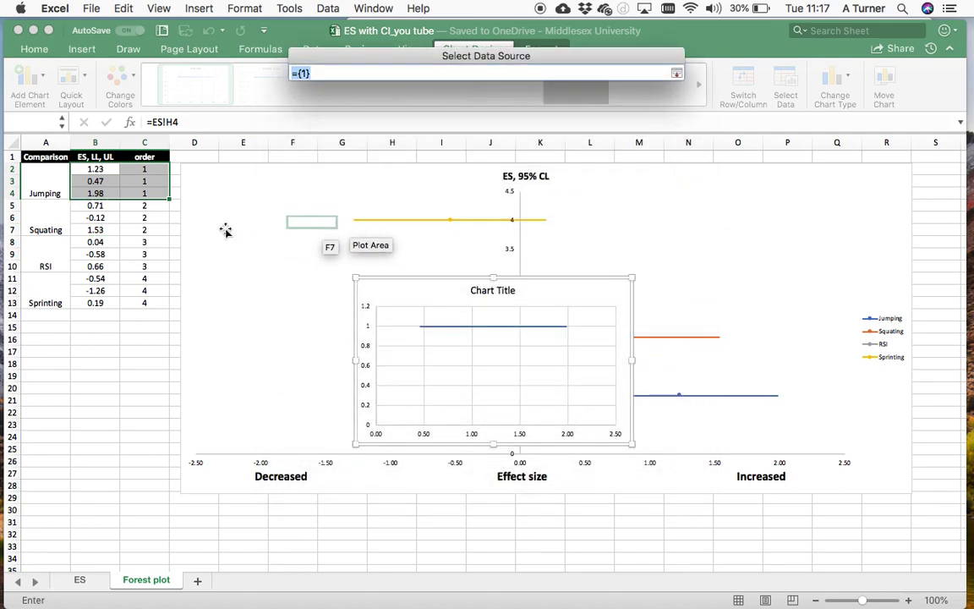
drag(140, 205, 140, 229)
click(676, 73)
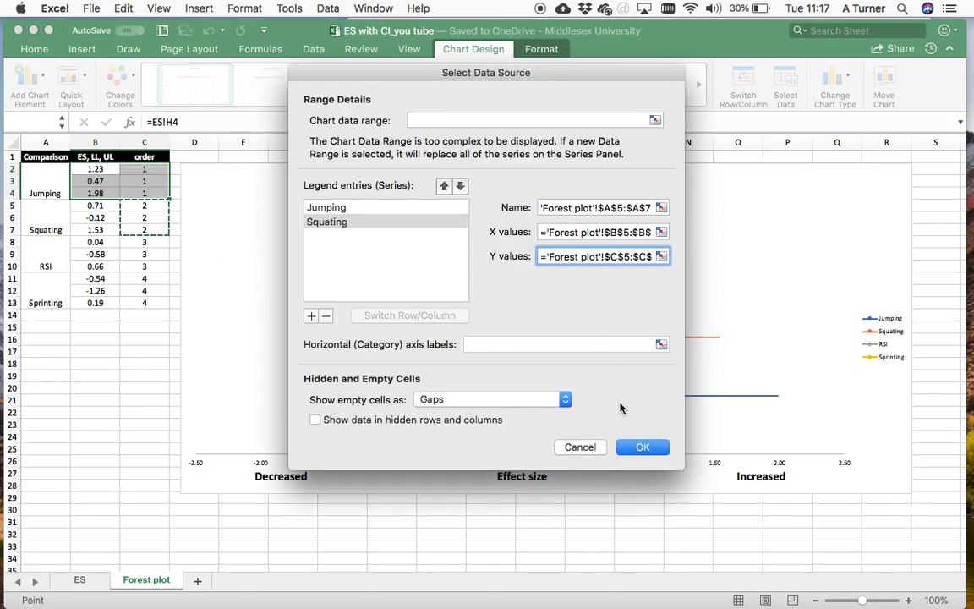
click(634, 446)
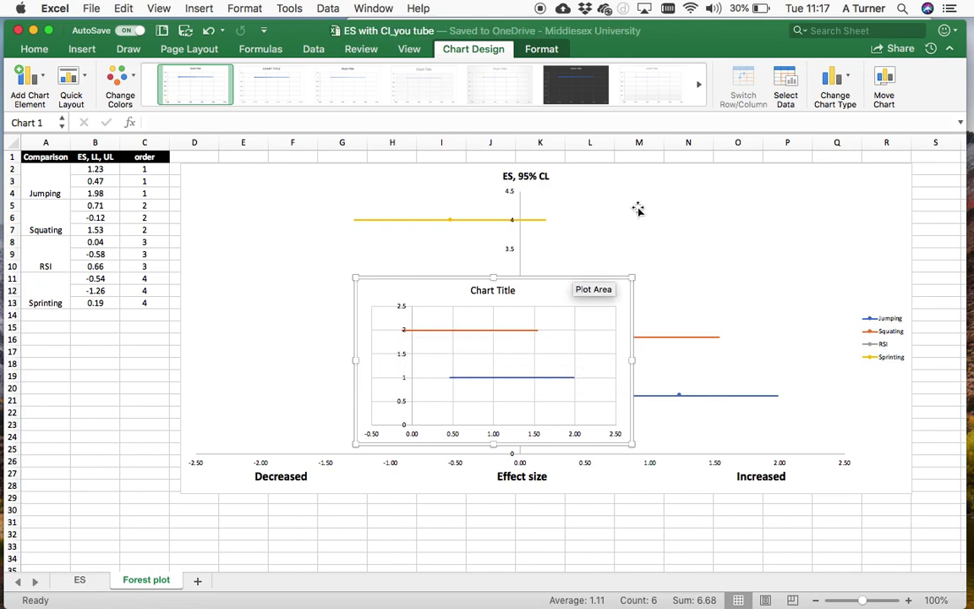
Step: Add a third series to the chart's data source and take its name from the RSI cell, A8:A10
click(783, 93)
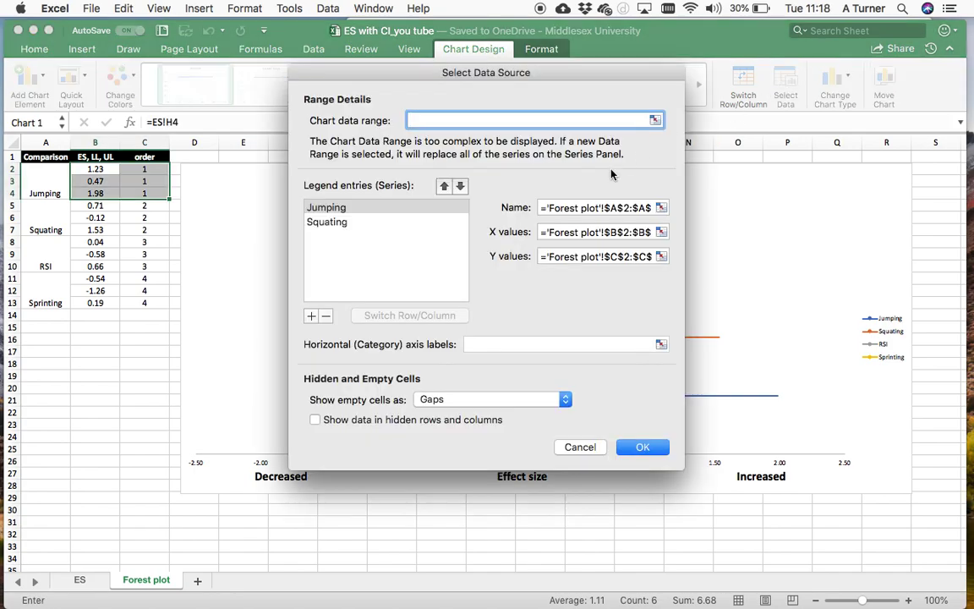
click(311, 316)
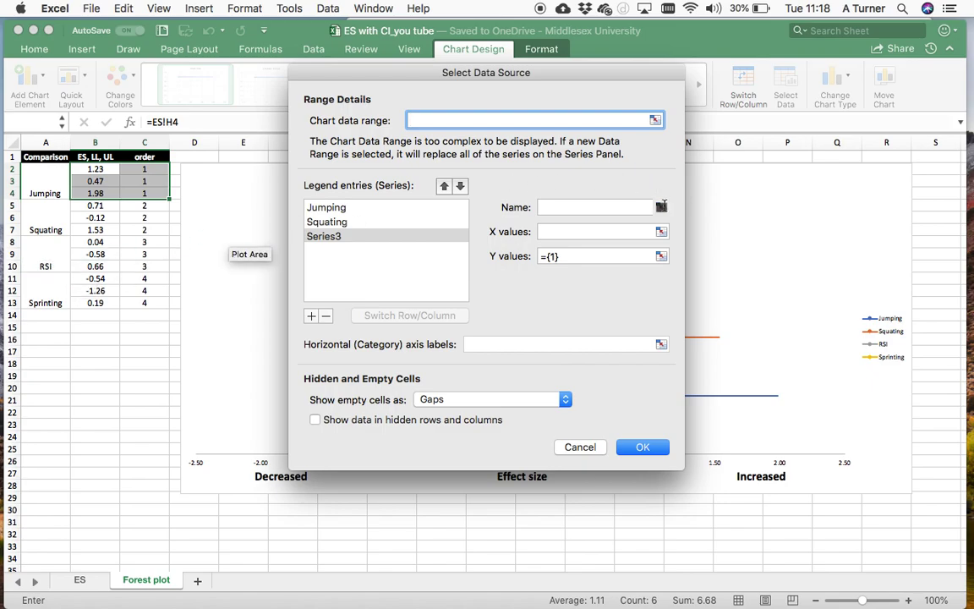
click(633, 205)
drag(45, 242, 48, 266)
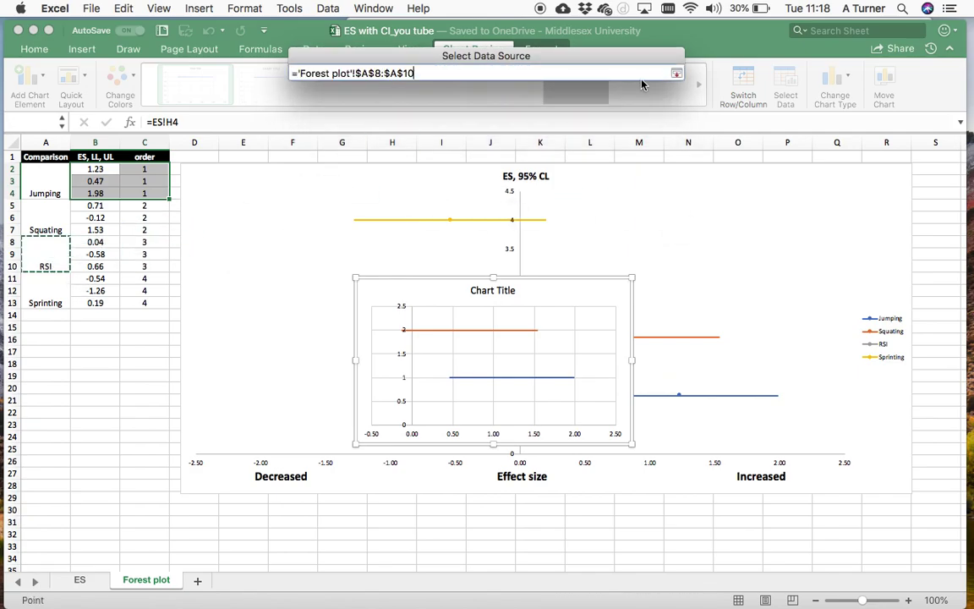
click(676, 73)
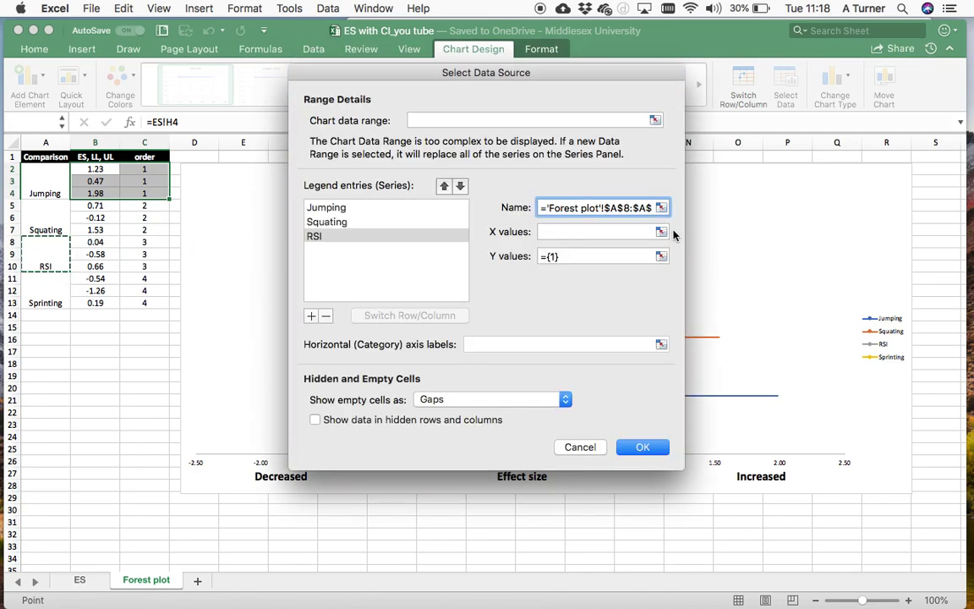
Step: Set the RSI series' X values to B8:B10 and Y values to C8:C10, and apply the data source changes
click(661, 230)
drag(95, 242, 91, 264)
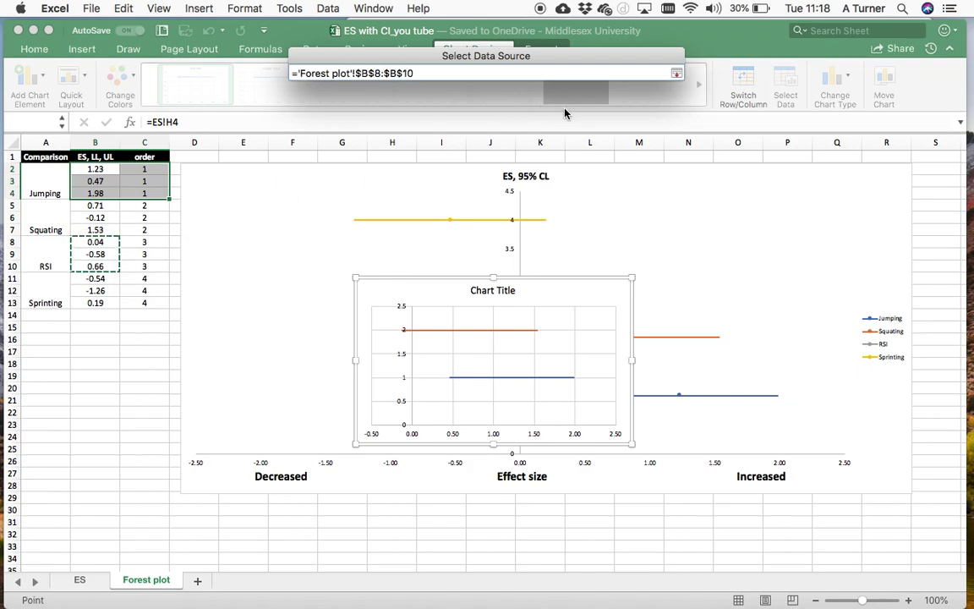
click(676, 74)
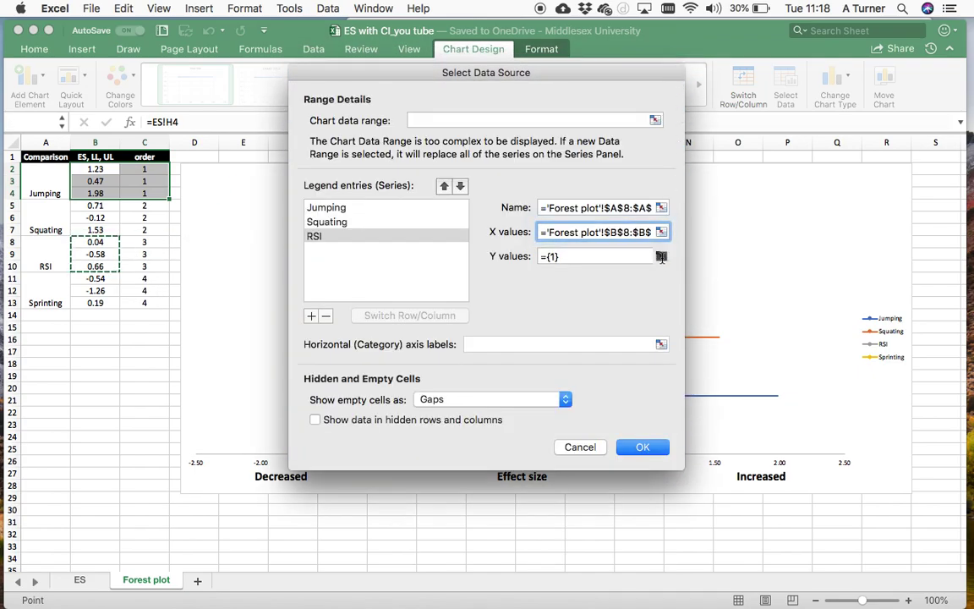
click(661, 257)
drag(138, 242, 139, 267)
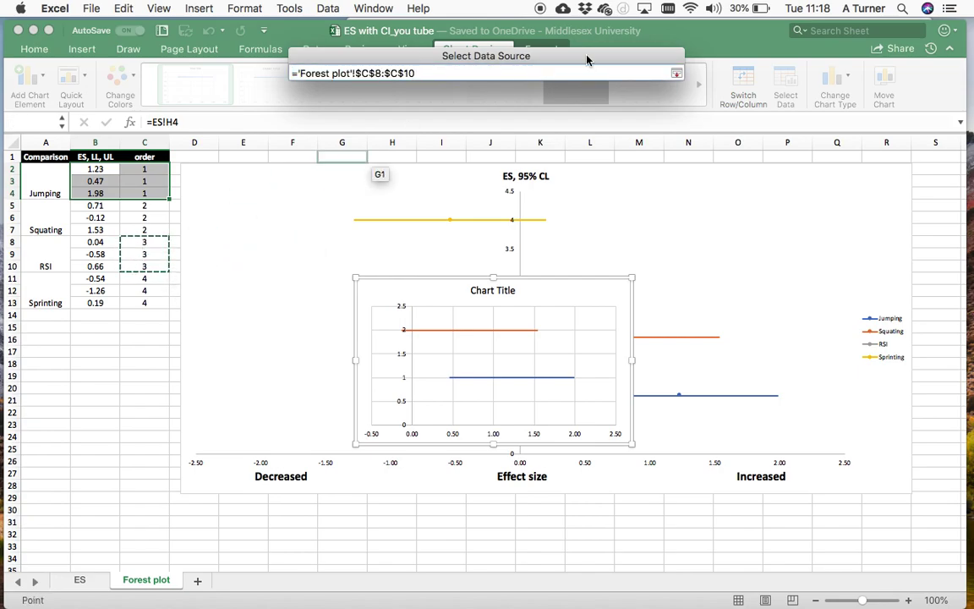
click(674, 76)
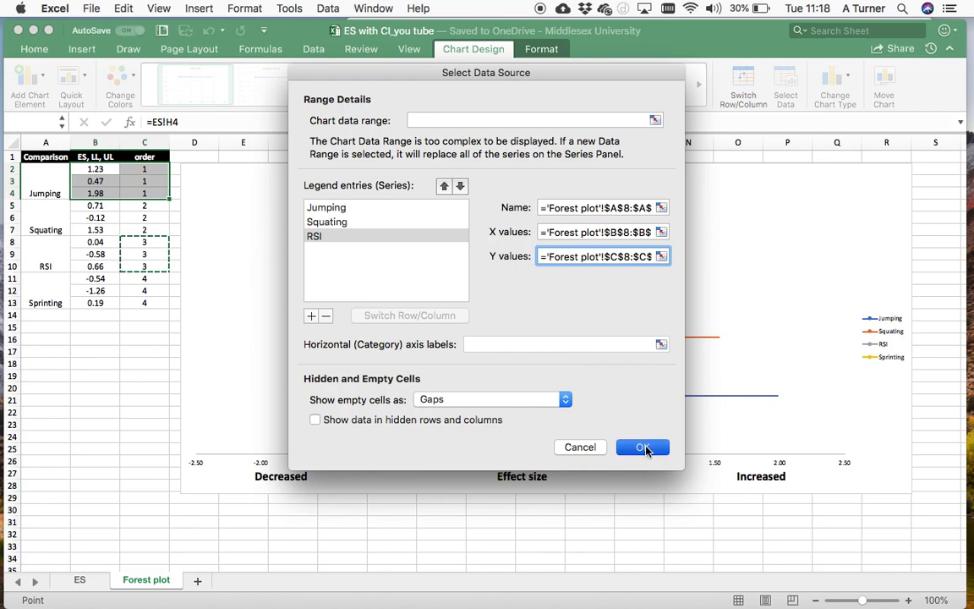
click(643, 447)
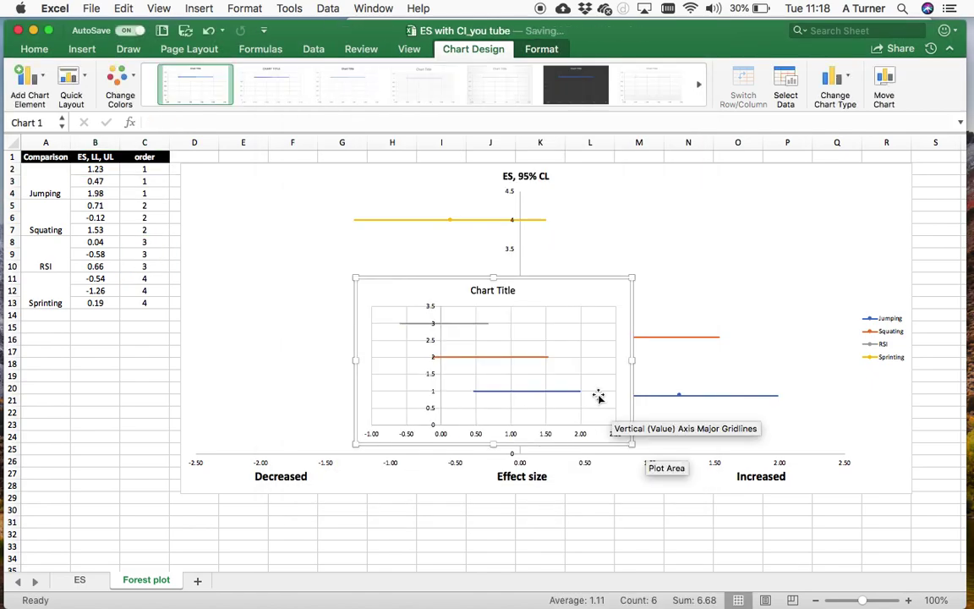
Step: Give the chart's RSI series built-in square markers of size 5, keeping the marker border automatic
click(464, 324)
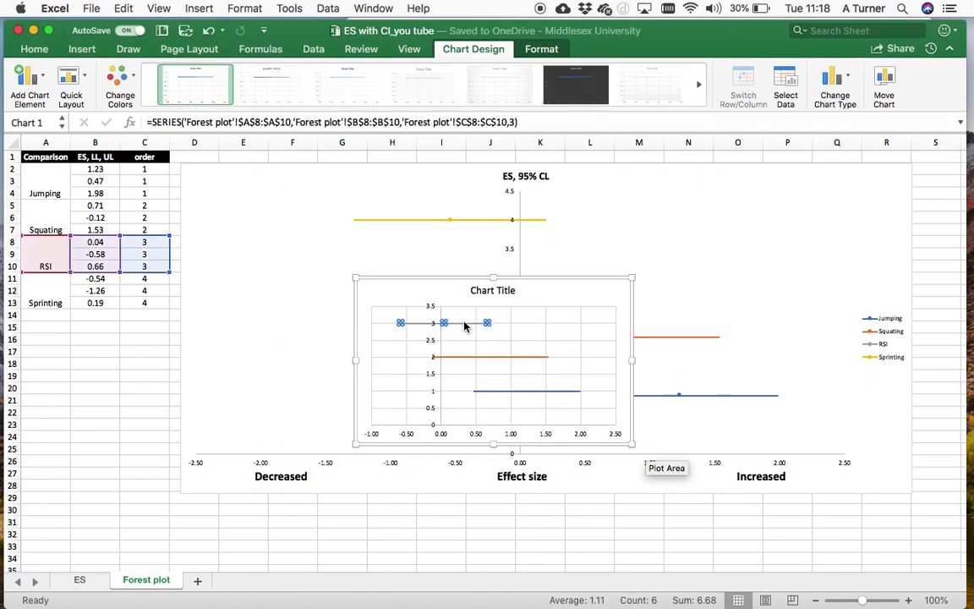
click(546, 50)
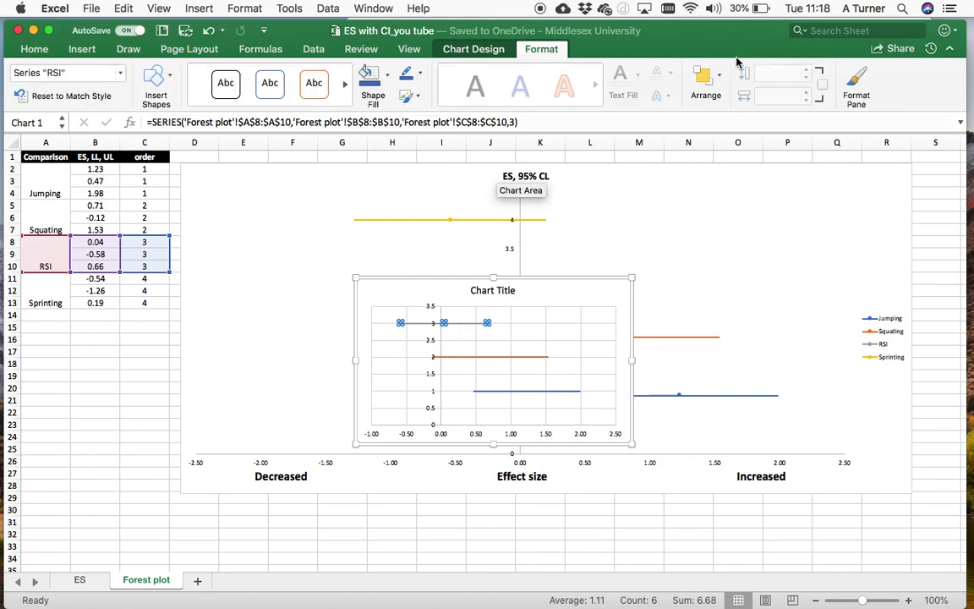
click(854, 86)
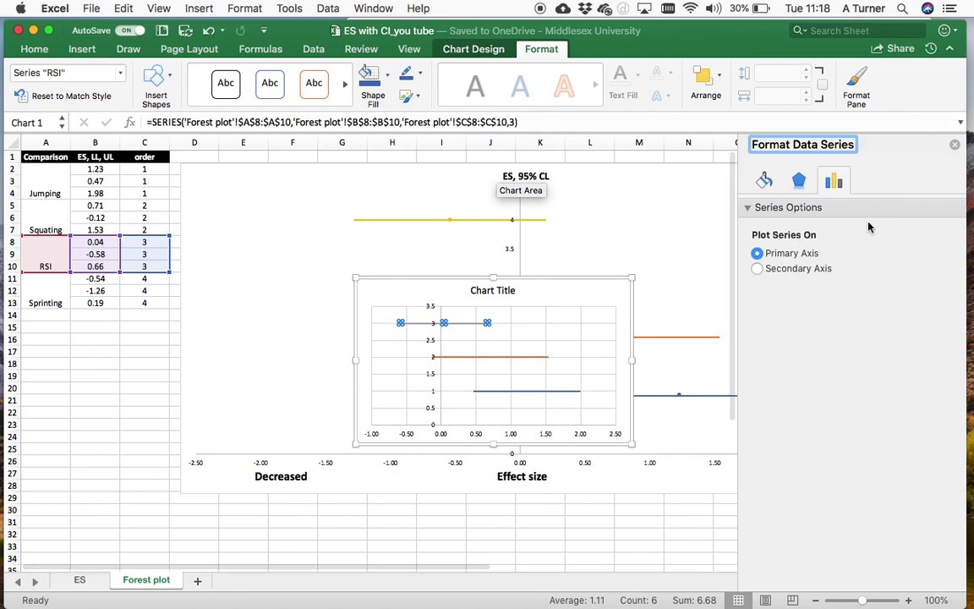
click(800, 180)
click(763, 181)
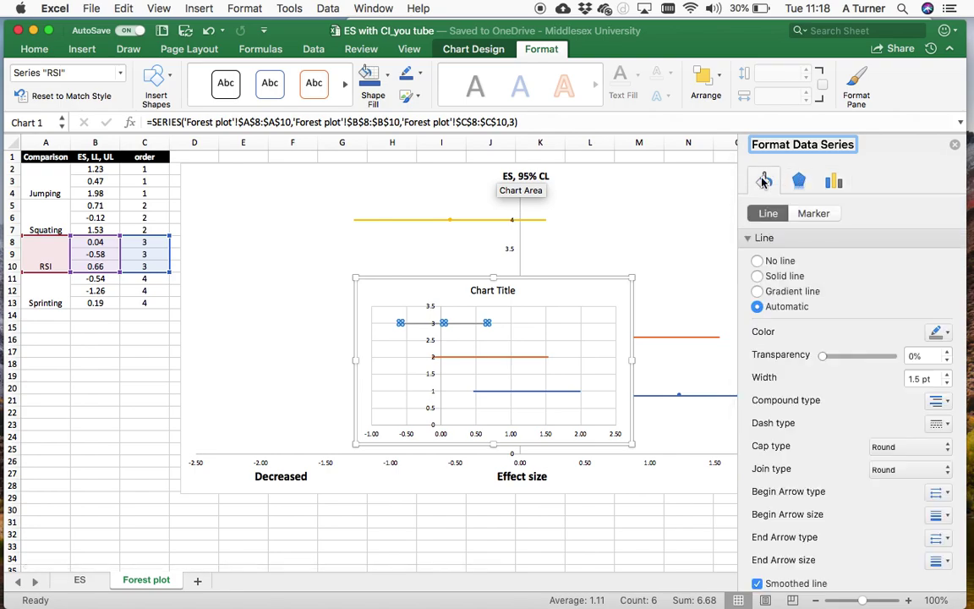
click(813, 213)
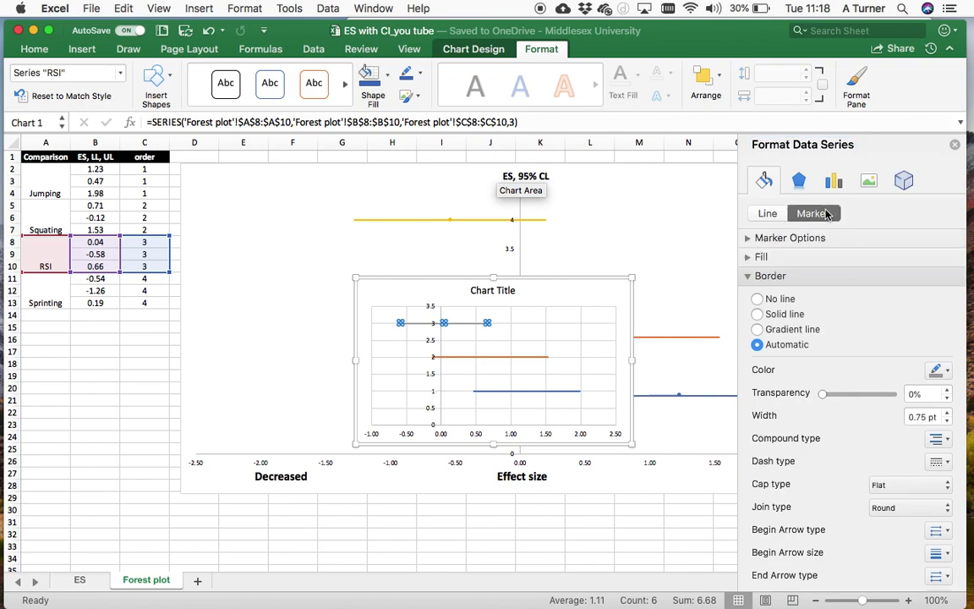
click(758, 300)
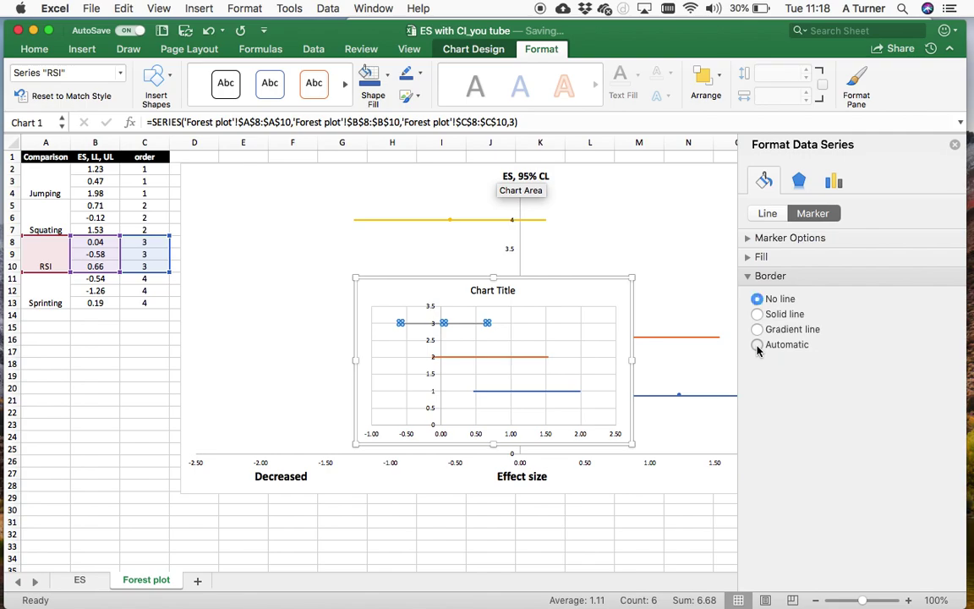
click(758, 345)
click(749, 240)
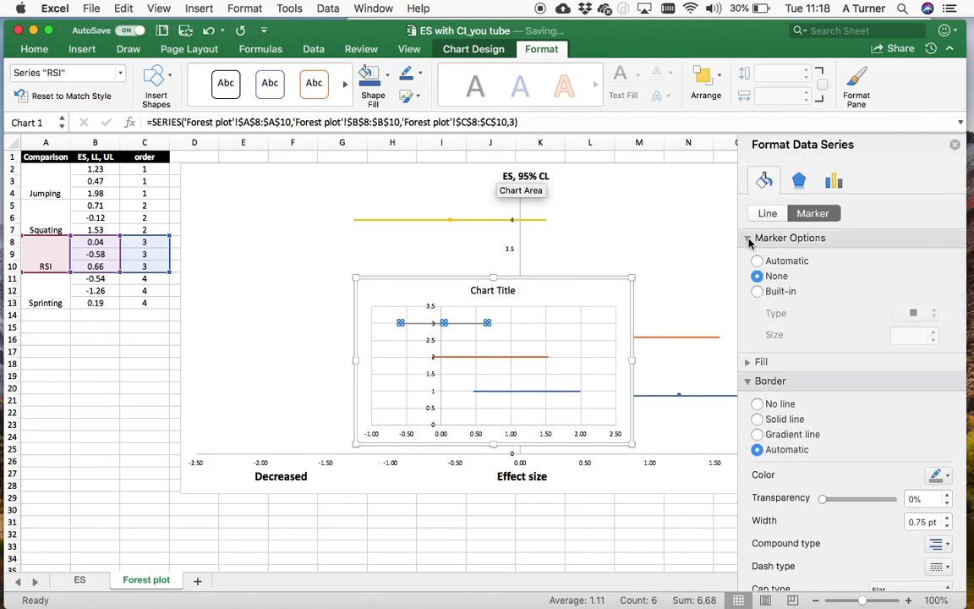
click(756, 291)
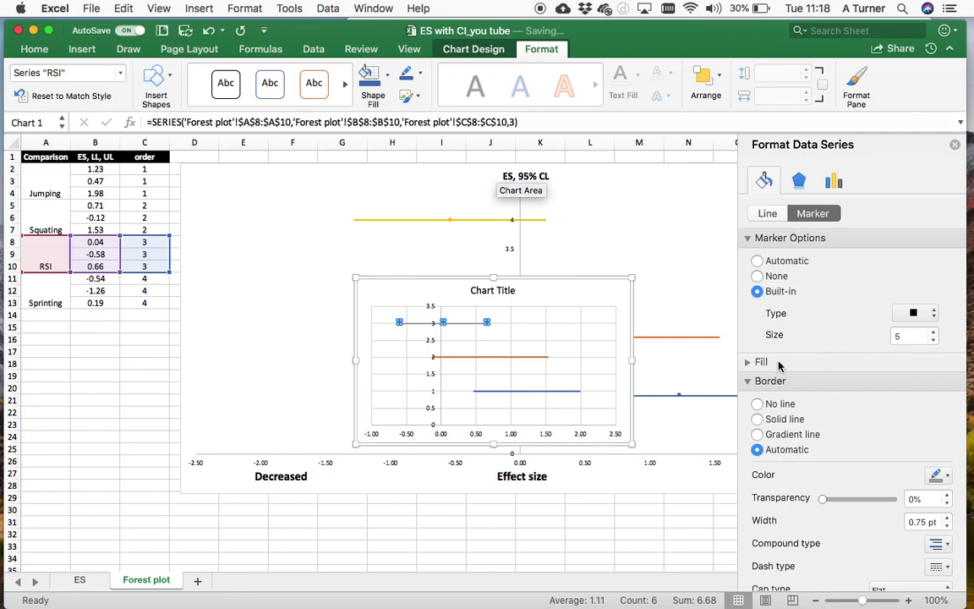
click(684, 156)
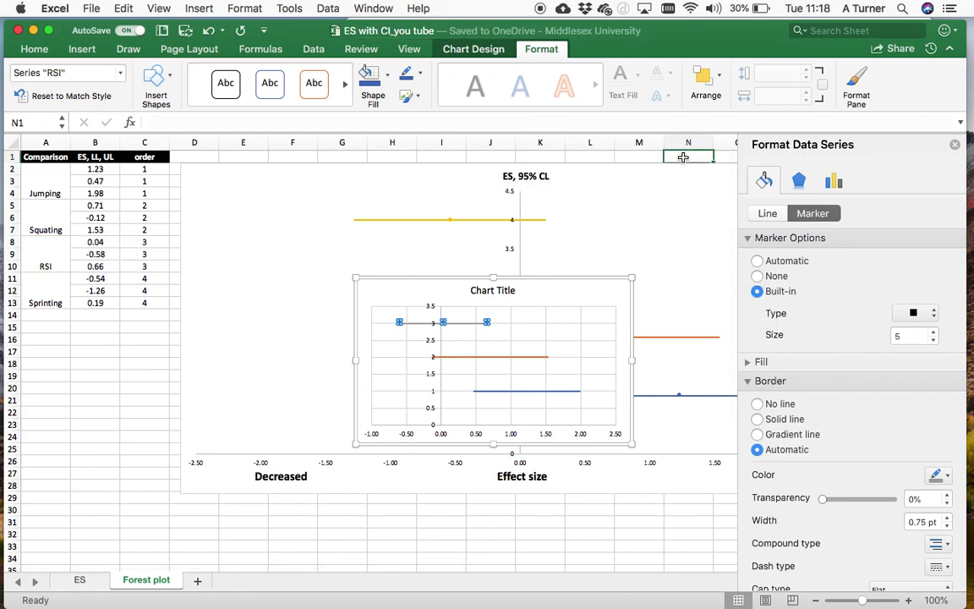
Step: Remove the marker from the RSI series' upper-limit point only, keeping its line automatic
click(581, 288)
click(488, 319)
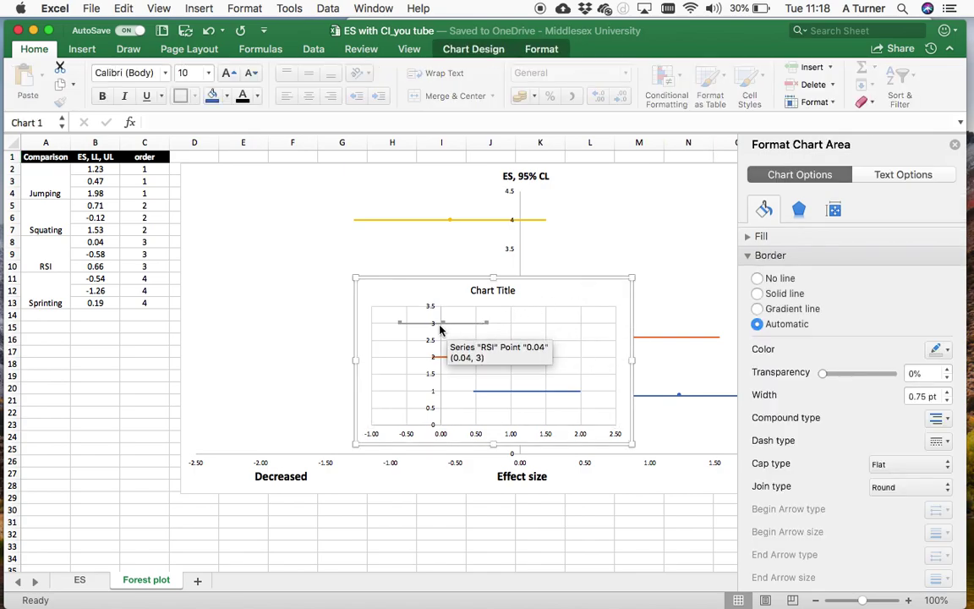
click(487, 324)
click(488, 323)
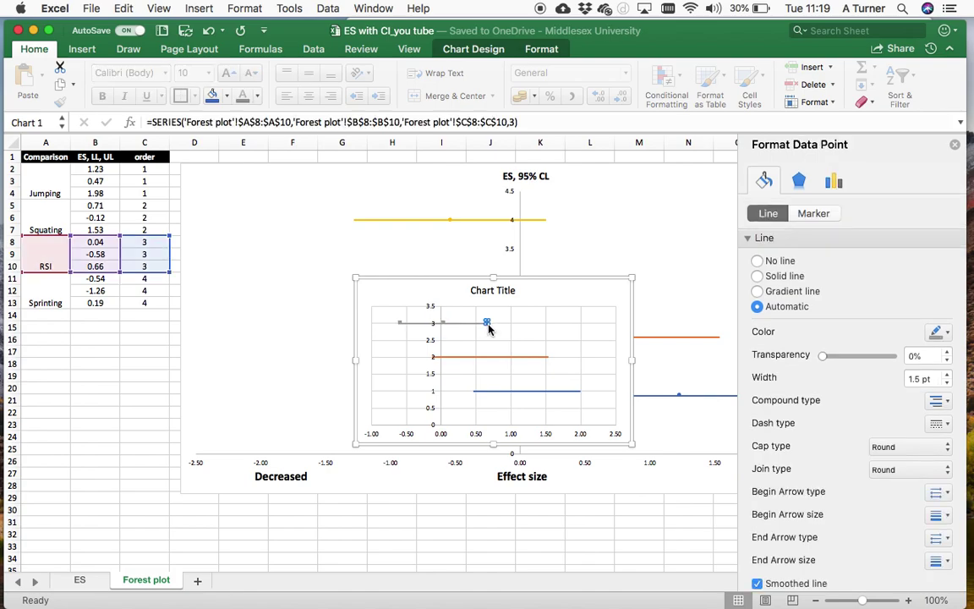
click(757, 262)
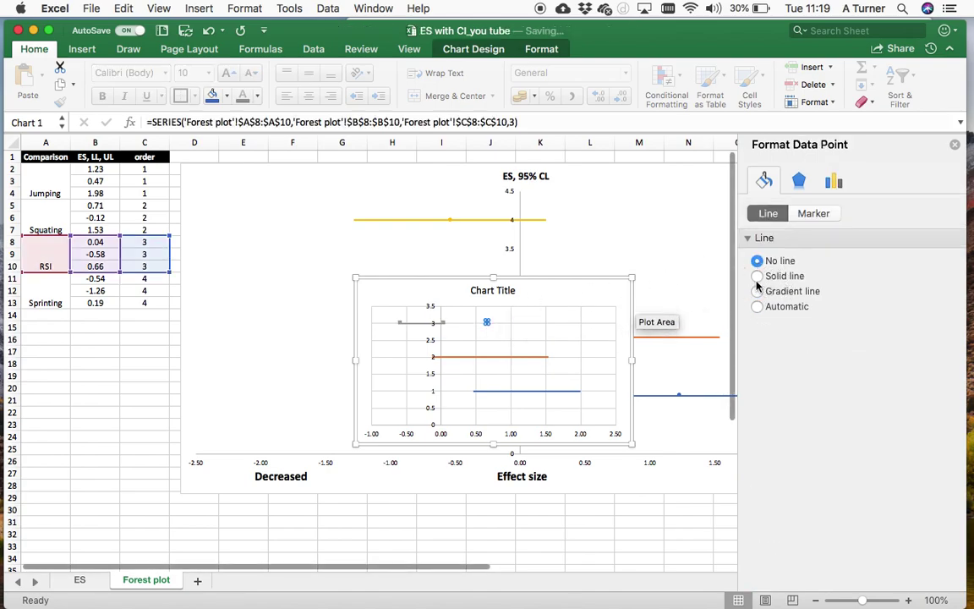
click(757, 306)
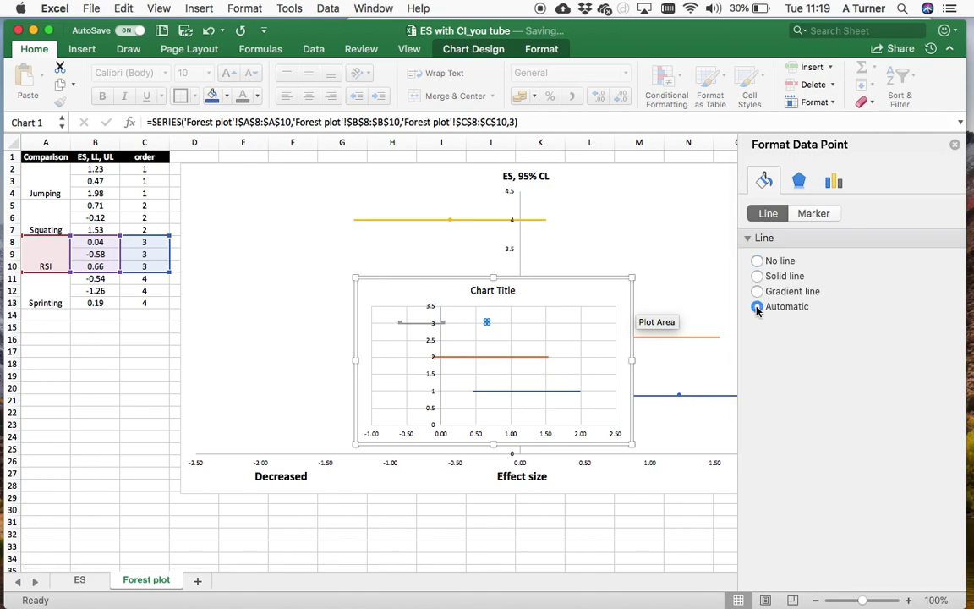
click(816, 214)
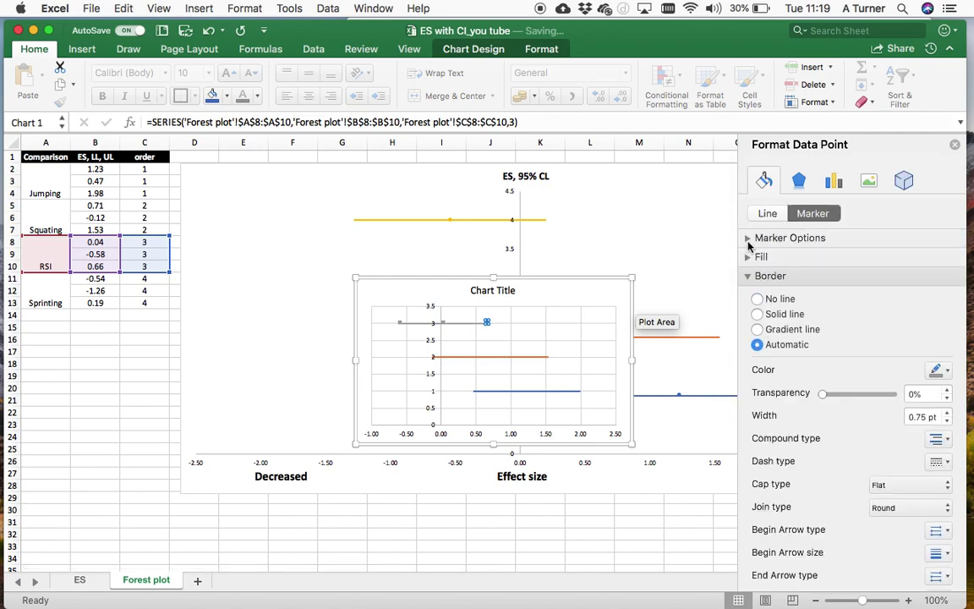
click(749, 240)
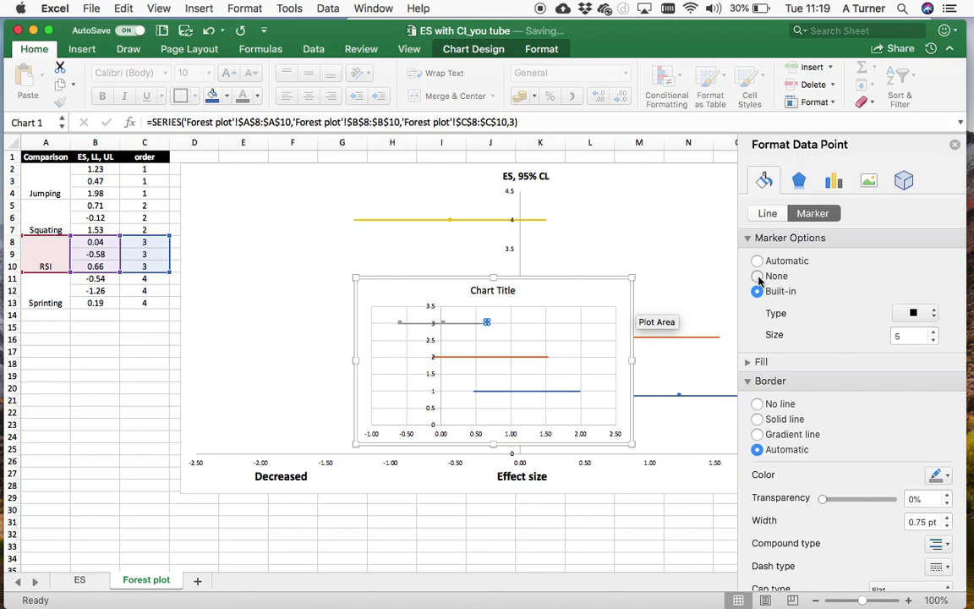
click(757, 276)
Step: Remove the marker from the RSI series' lower-limit point so only the effect size point keeps one
click(403, 328)
click(400, 322)
click(400, 322)
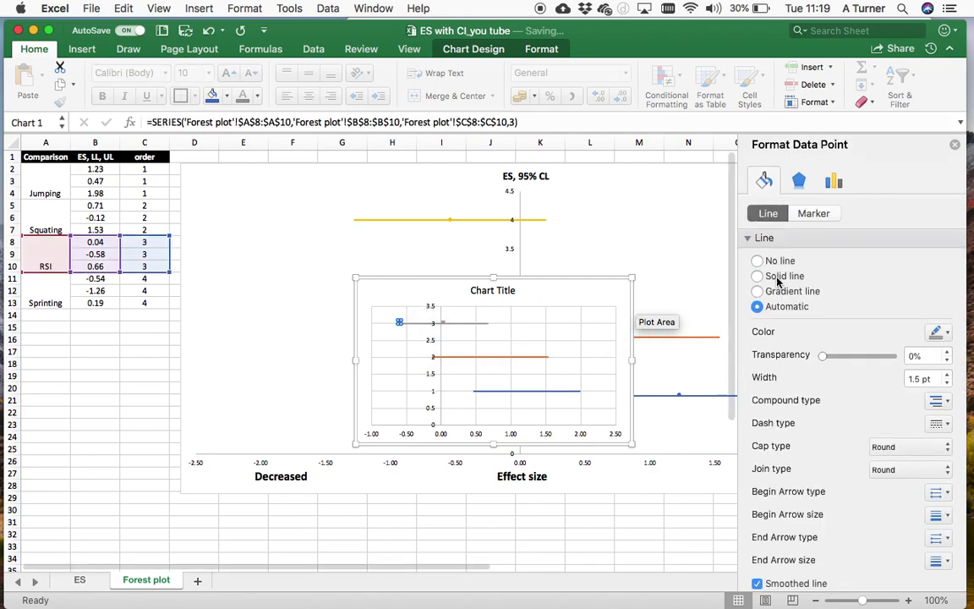
click(814, 213)
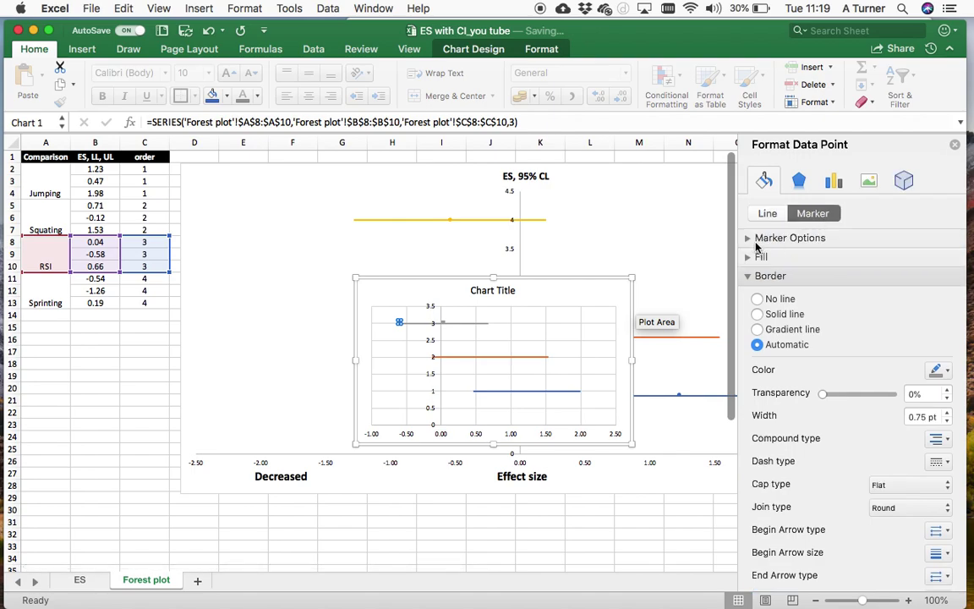
click(758, 240)
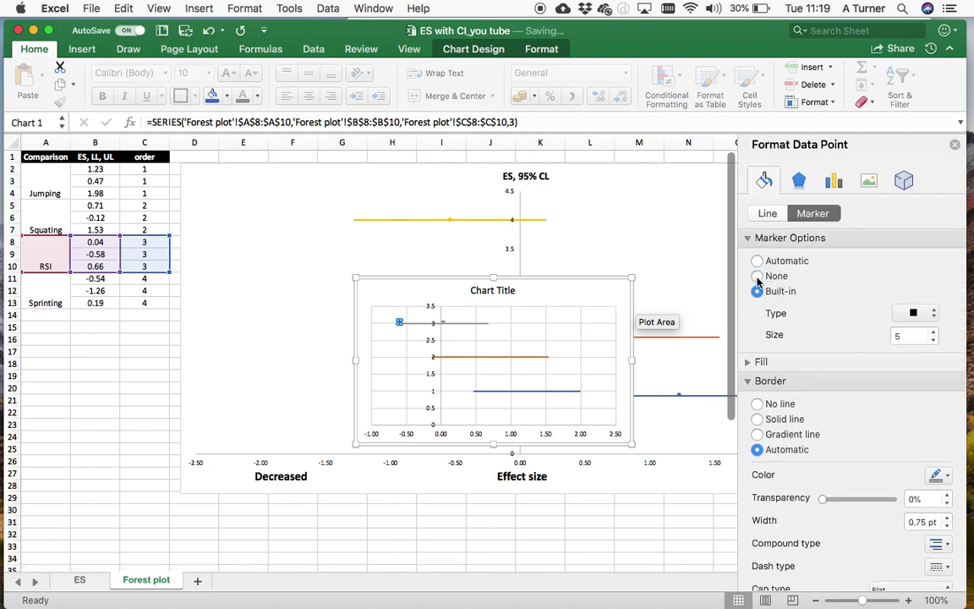
click(758, 276)
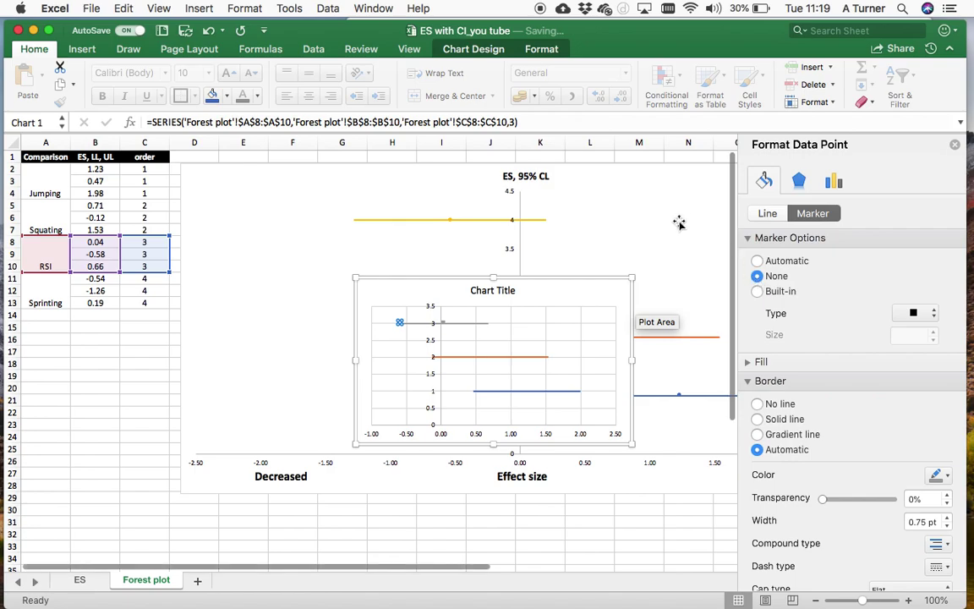
click(613, 284)
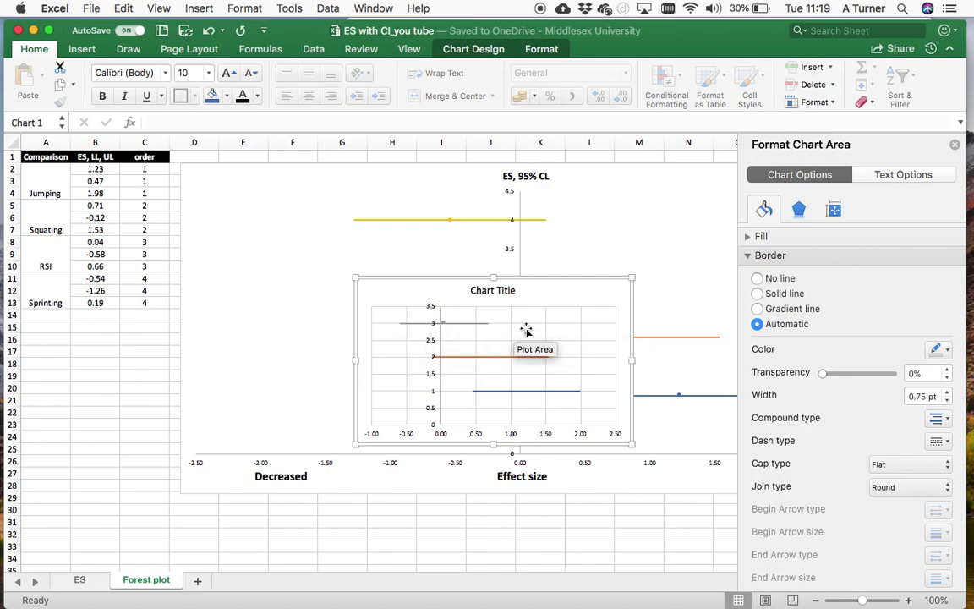
Step: Delete the new chart's horizontal gridlines and enlarge the chart up and to the left over the finished forest plot
click(591, 342)
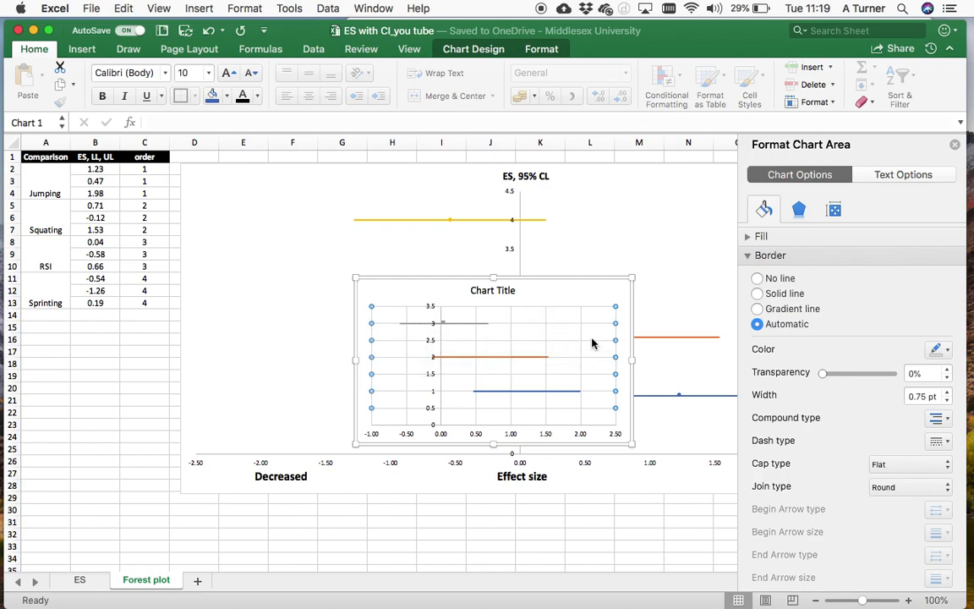
click(426, 286)
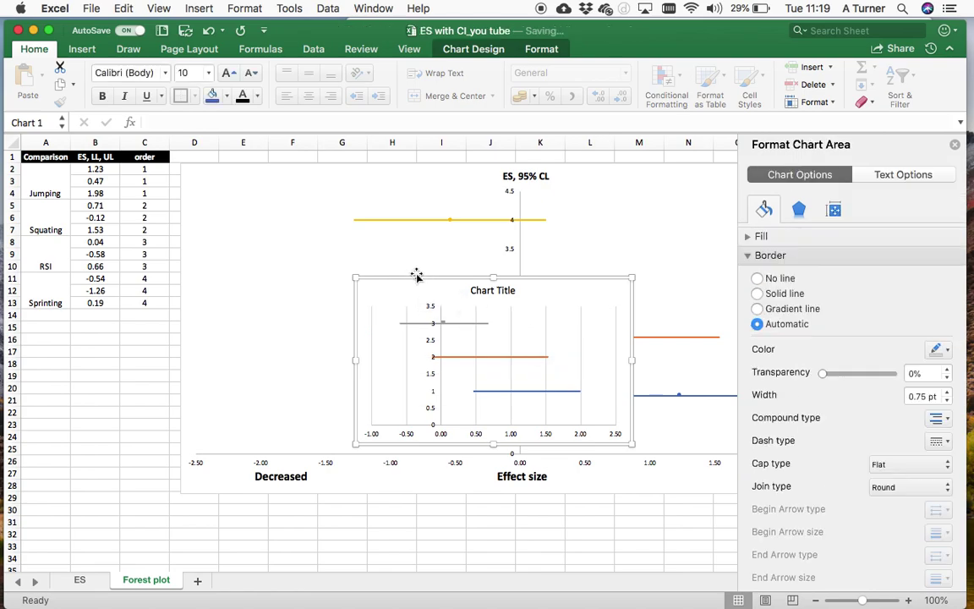
drag(358, 278, 227, 193)
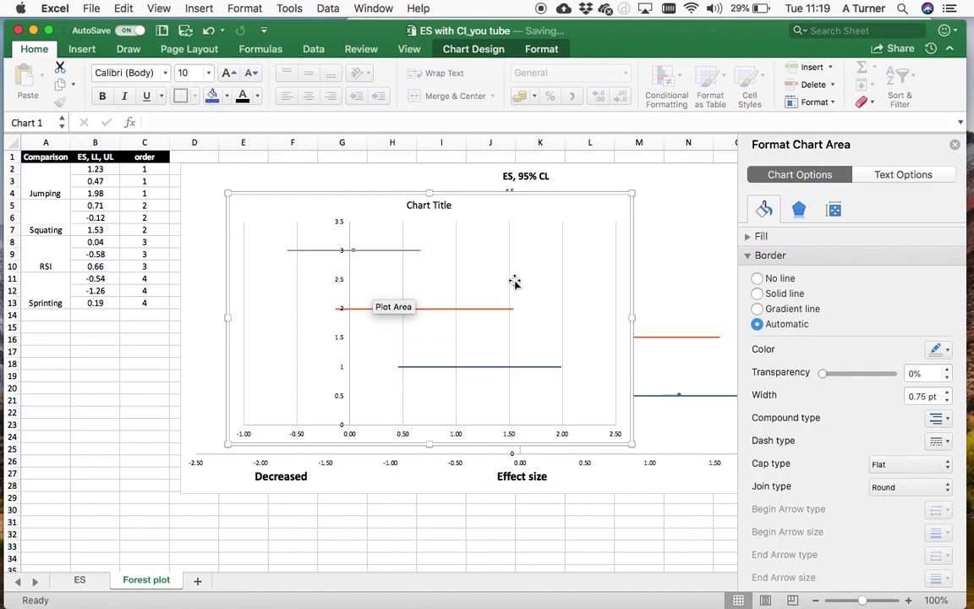
Step: Set the vertical axis to cross the horizontal axis at axis value 0.0
click(532, 425)
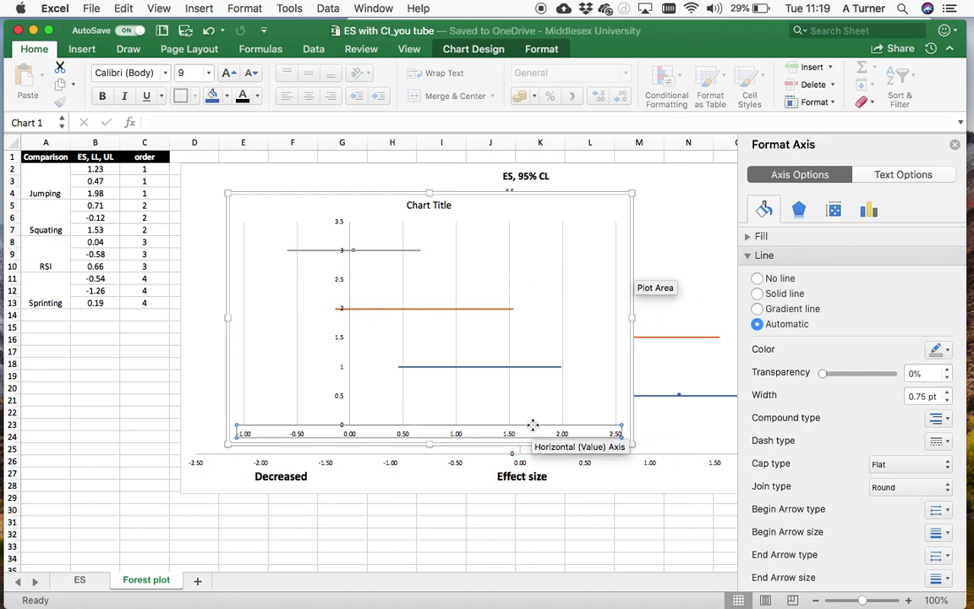
click(870, 212)
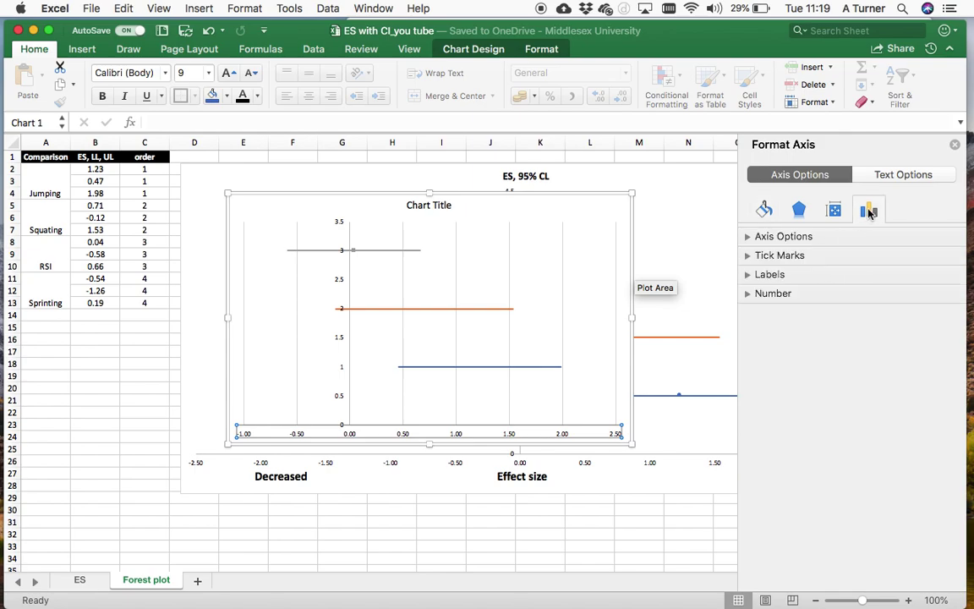
click(747, 275)
click(748, 238)
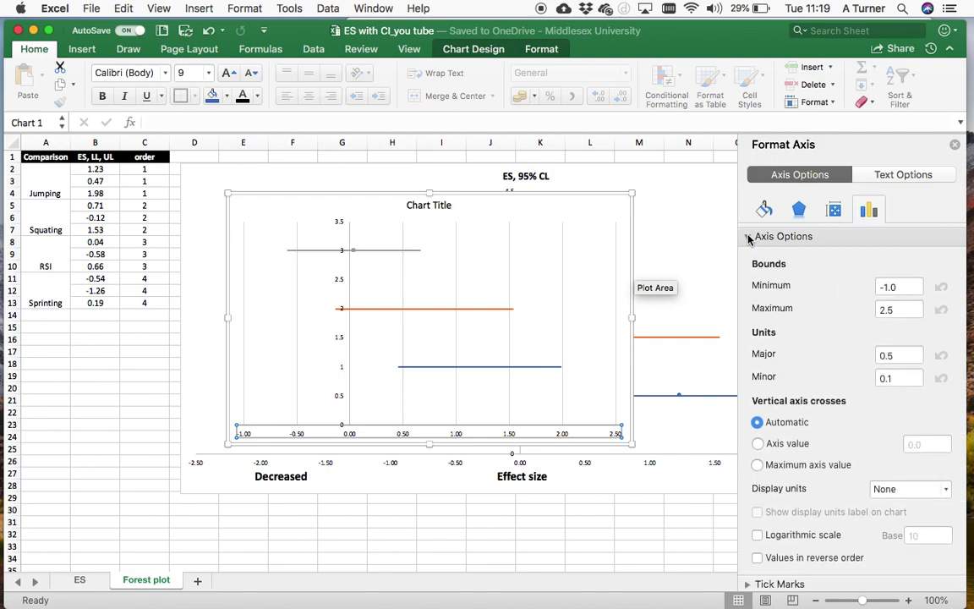
scroll(843, 366, down, 2)
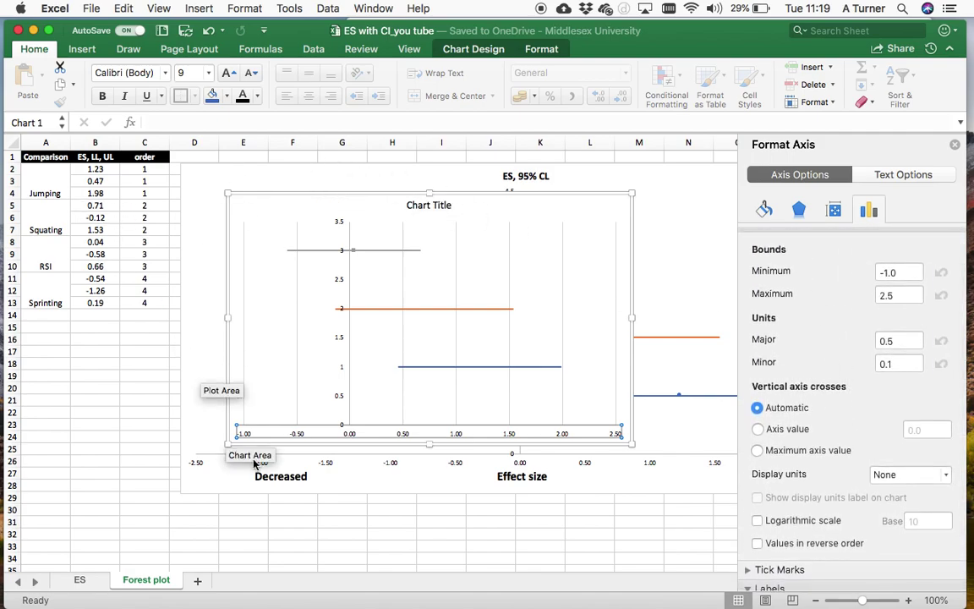
scroll(901, 334, down, 3)
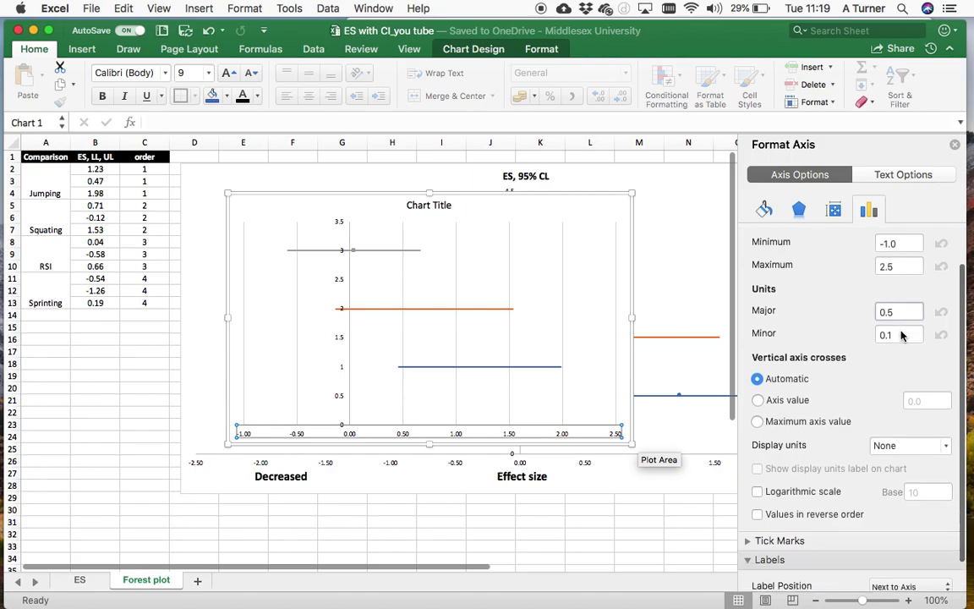
click(758, 394)
scroll(870, 355, up, 3)
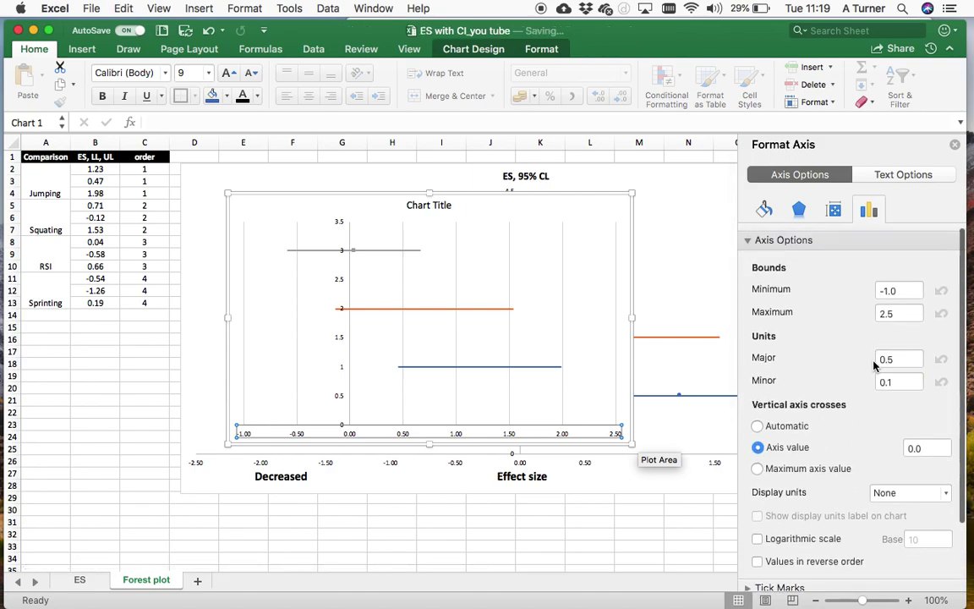
Step: Set the horizontal axis minimum bound to -2.5, leave the maximum at 2.5, and close the axis formatting
click(886, 285)
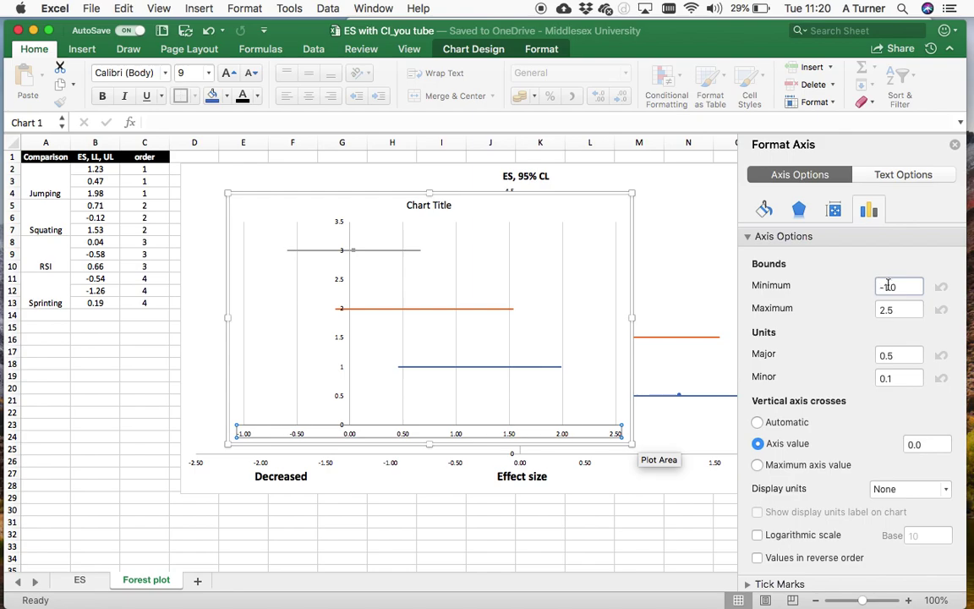
drag(898, 286, 862, 287)
text(-)
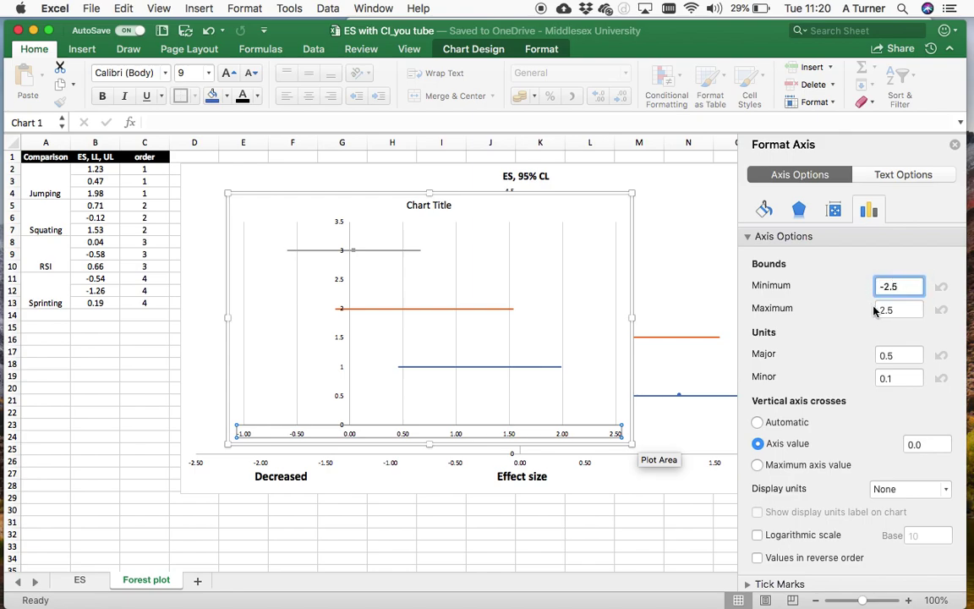
text(2.5)
click(905, 309)
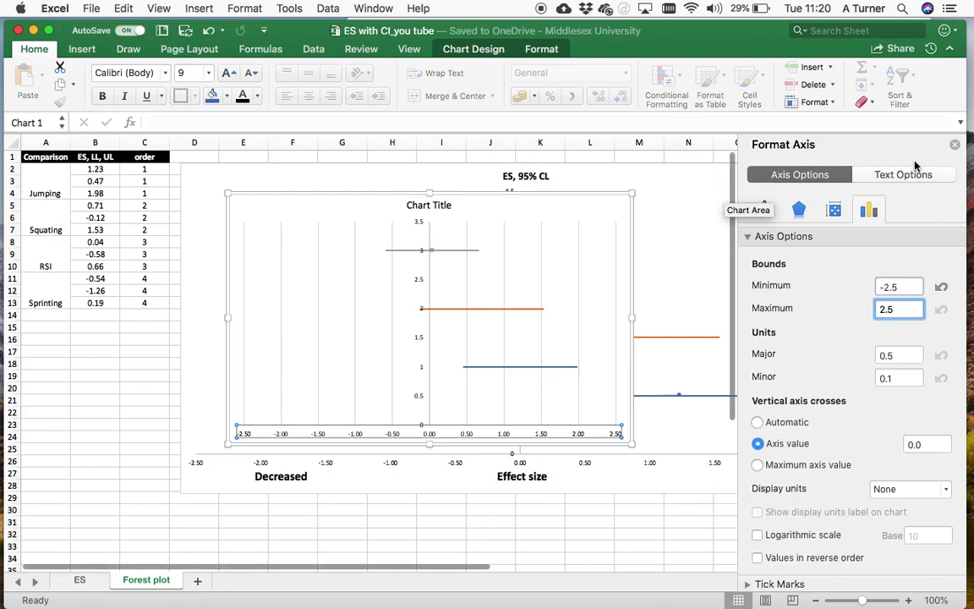
click(953, 147)
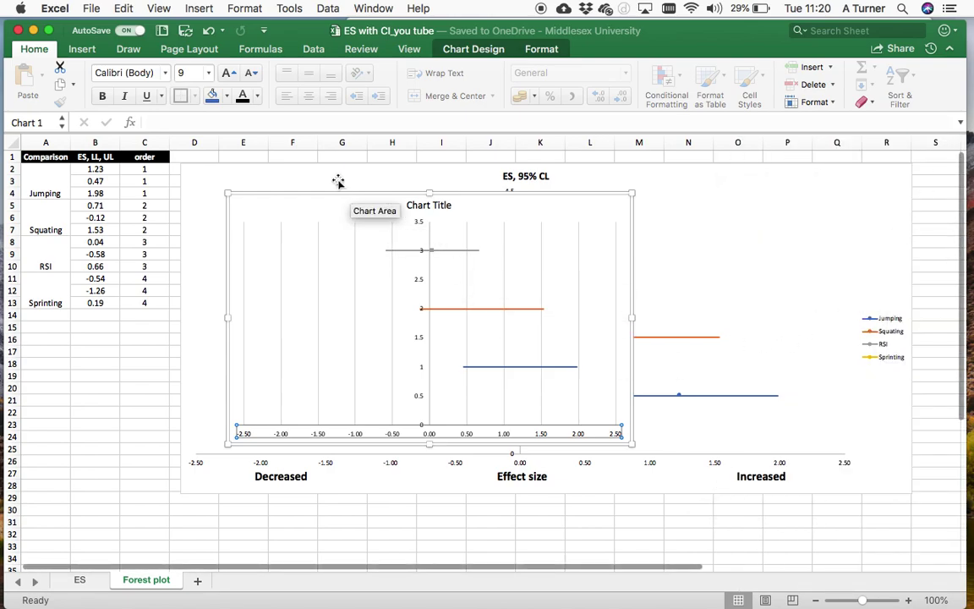
Step: Apply the first quick layout, with a chart title, axis titles and a legend beside the plot
click(500, 51)
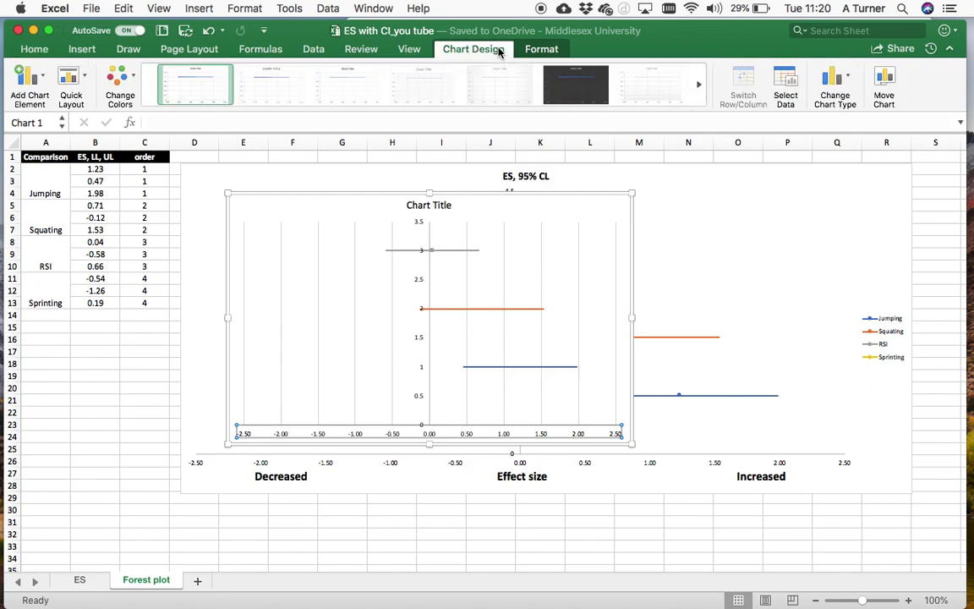
click(88, 77)
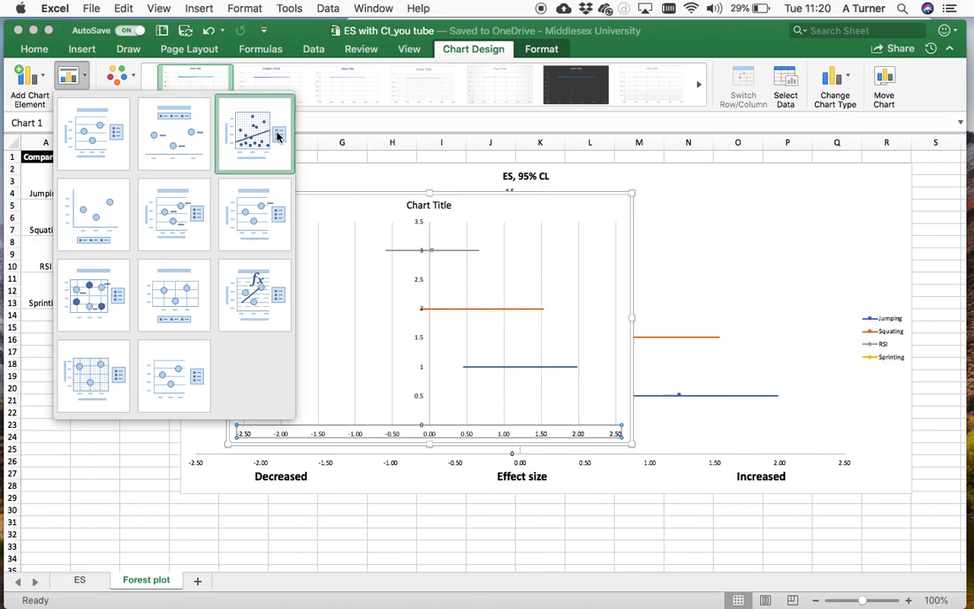
click(108, 129)
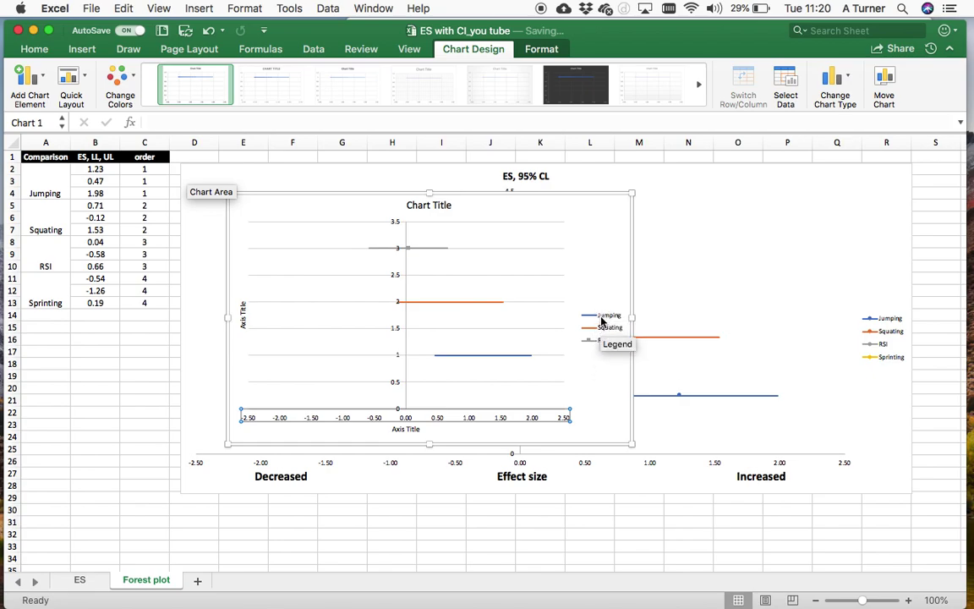
Step: Replace the horizontal axis title with "Decrease Increase"
click(406, 430)
double_click(418, 430)
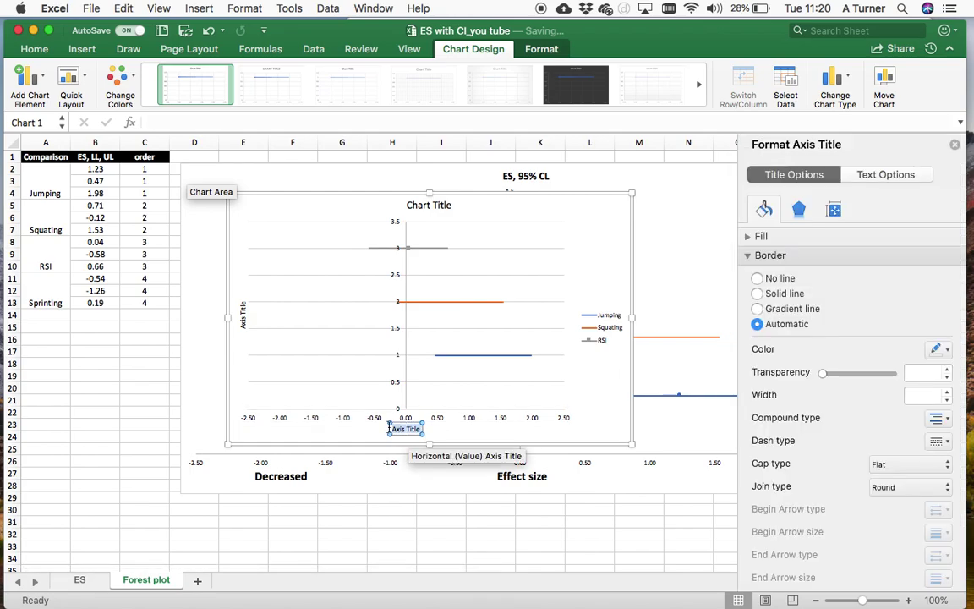
text(Decrease Increase)
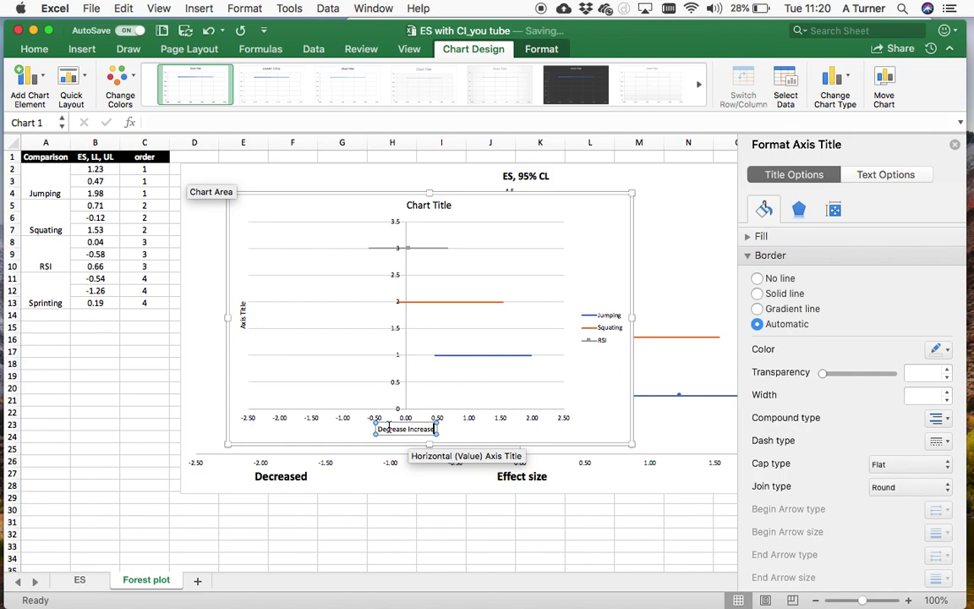